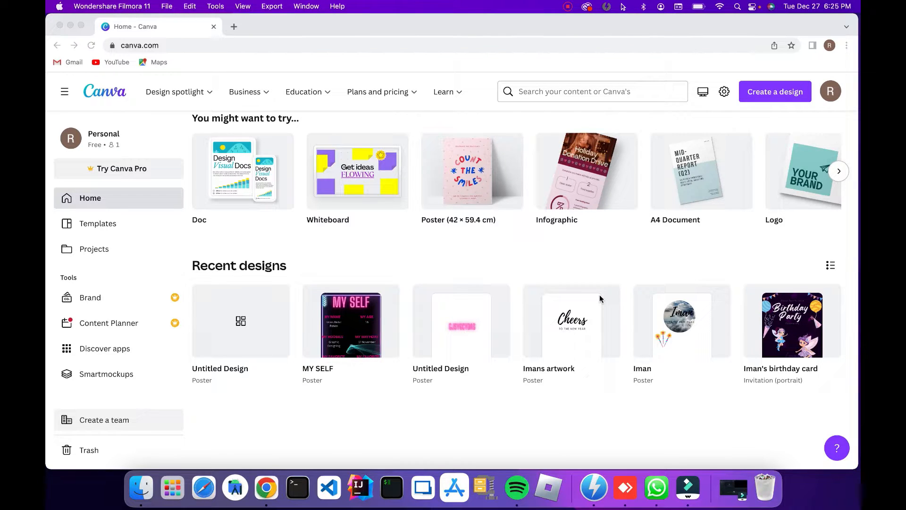
# - Open the recent birthday party invitation design and play its animated preview, closing the preview when done
pyautogui.click(790, 328)
pyautogui.click(260, 30)
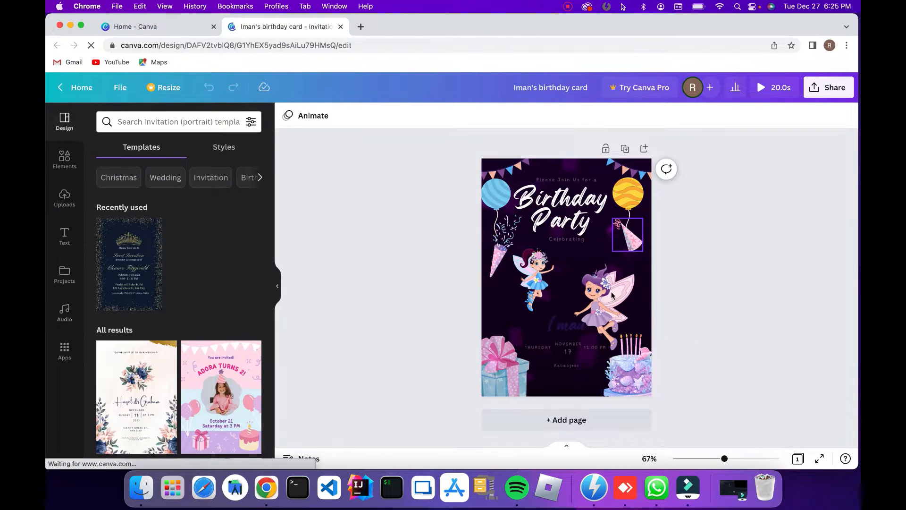
pyautogui.click(532, 281)
pyautogui.click(745, 207)
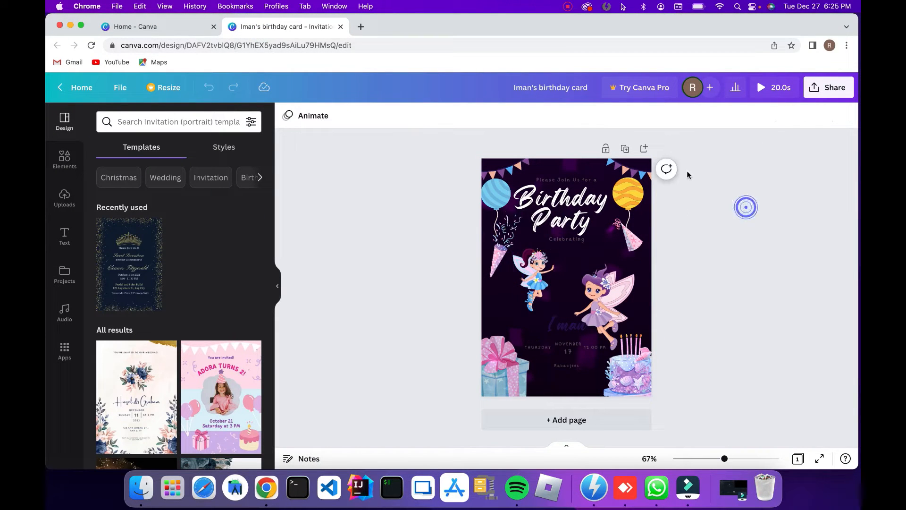
pyautogui.click(774, 87)
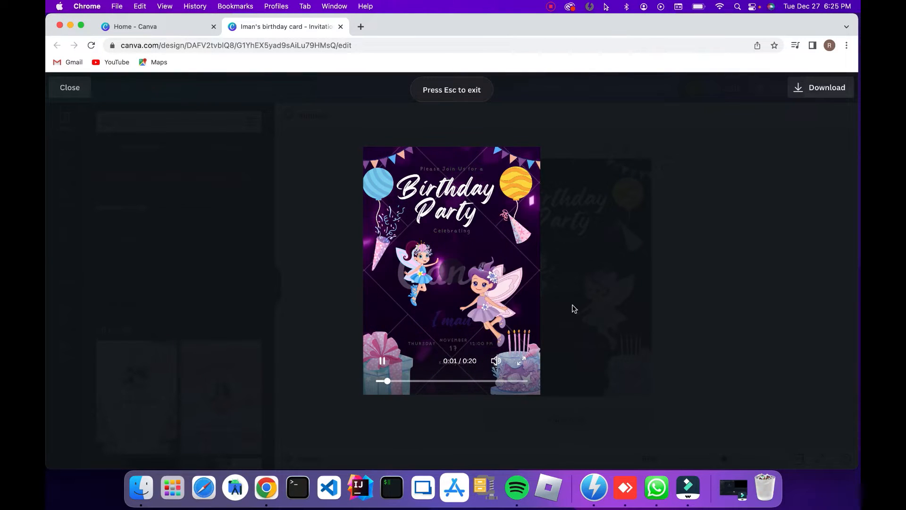
pyautogui.press('Escape')
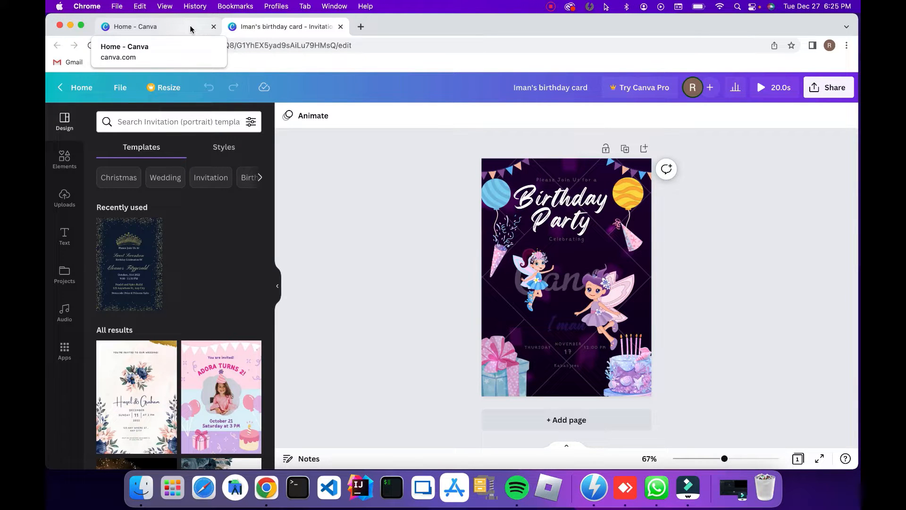
# - Return to the Canva home page and browse the suggested design types, from documents and posters to invitations and resumes
pyautogui.click(173, 33)
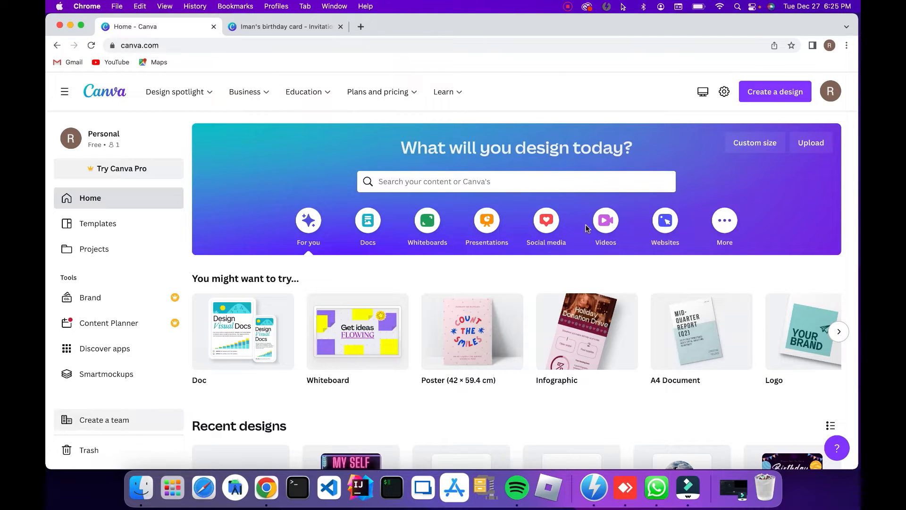
pyautogui.scroll(-3, 492, 291)
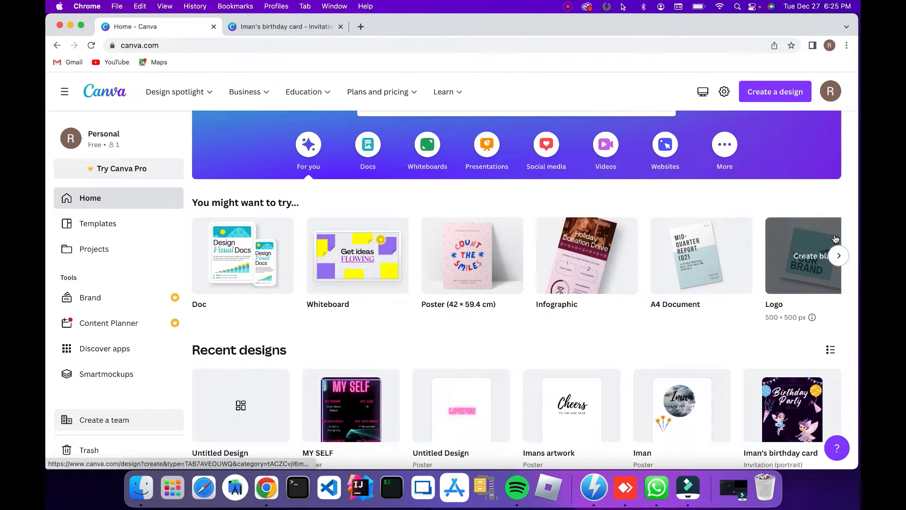
pyautogui.click(842, 263)
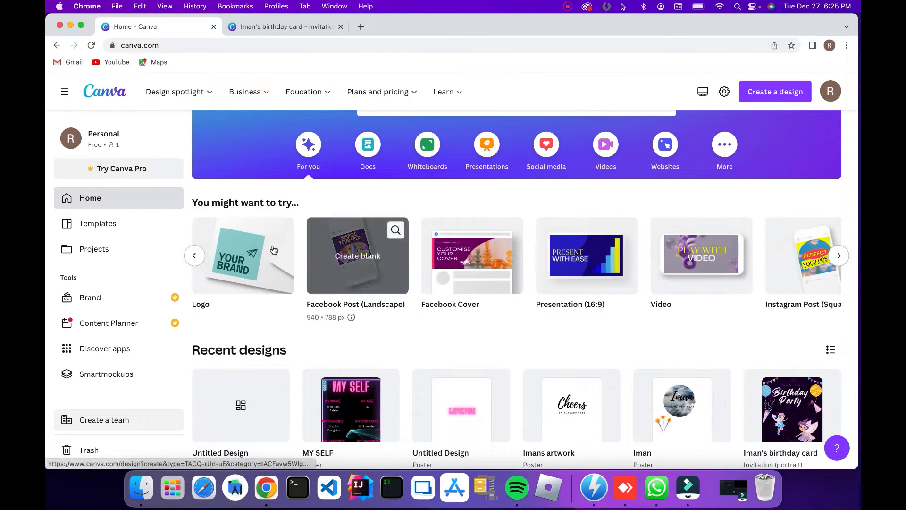
pyautogui.click(196, 252)
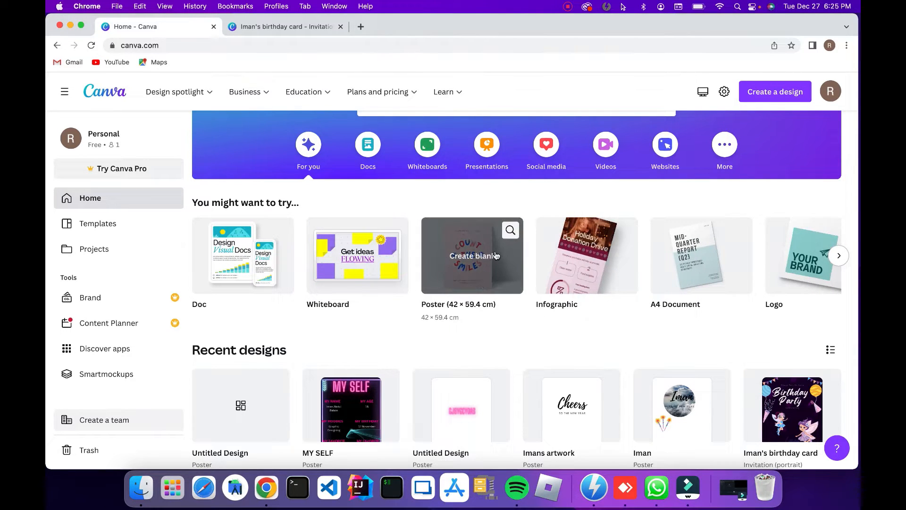
pyautogui.click(840, 256)
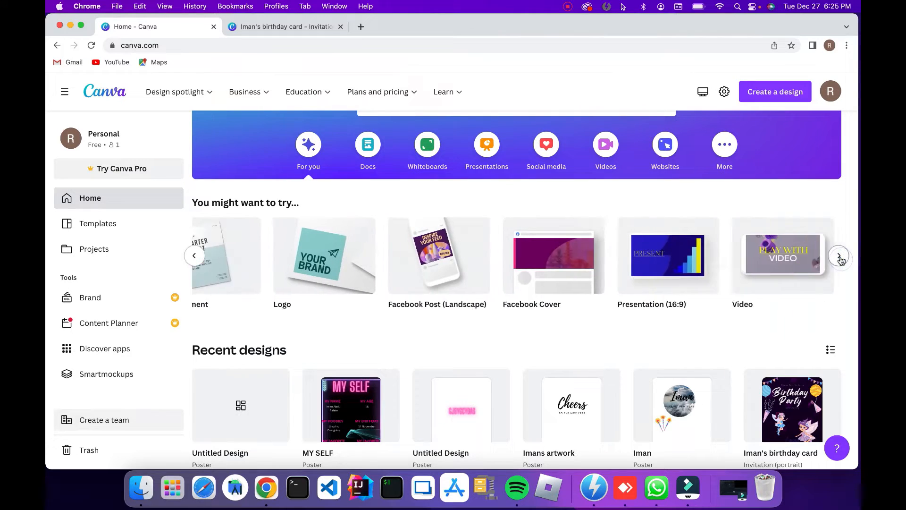
pyautogui.click(839, 256)
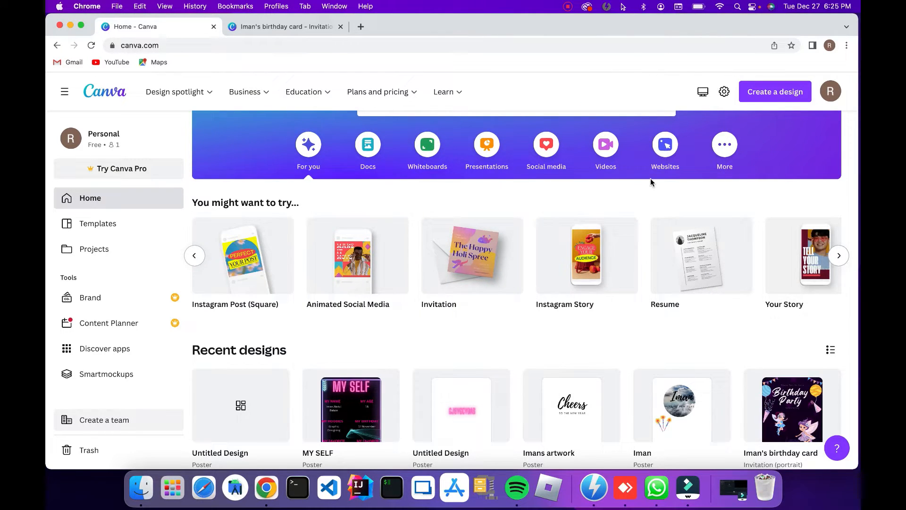
# - Search the templates for "poster", create a blank poster from the results, and close the birthday card design
pyautogui.scroll(2, 651, 183)
pyautogui.click(413, 182)
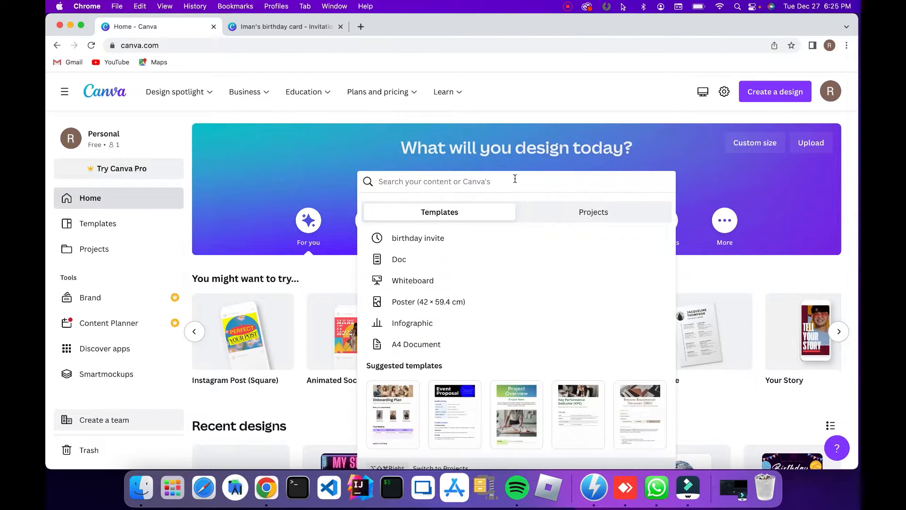
pyautogui.write('poster')
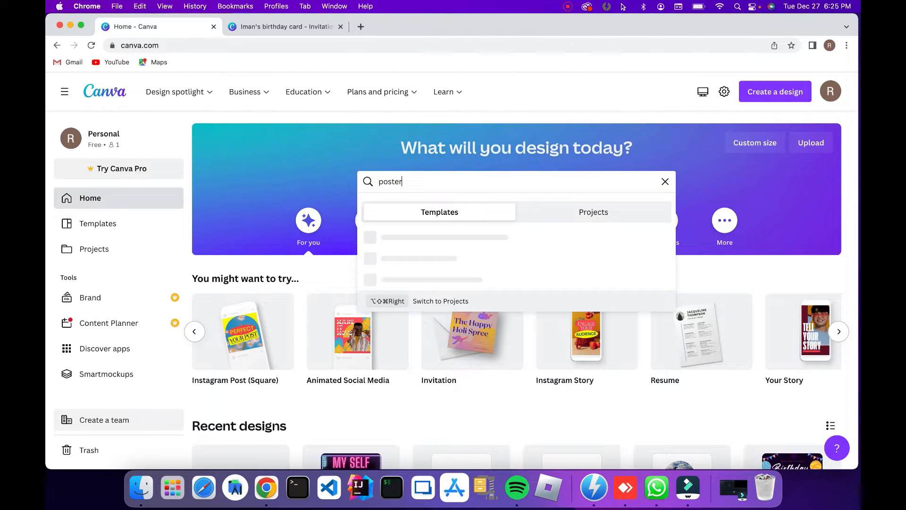
pyautogui.press('Return')
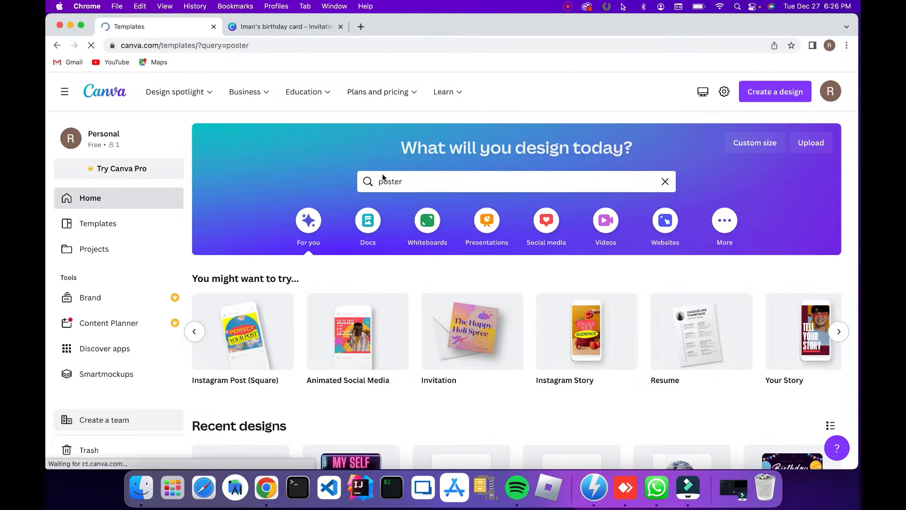
pyautogui.scroll(-3, 483, 197)
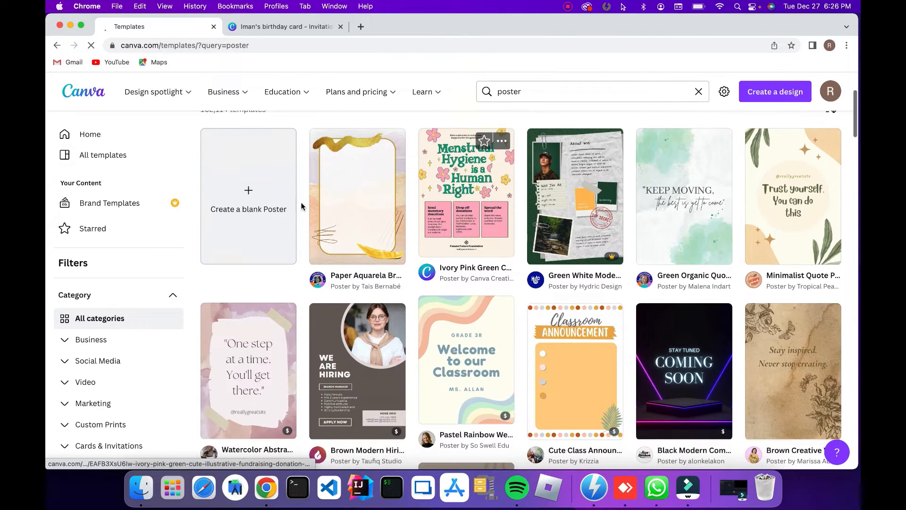
pyautogui.click(235, 173)
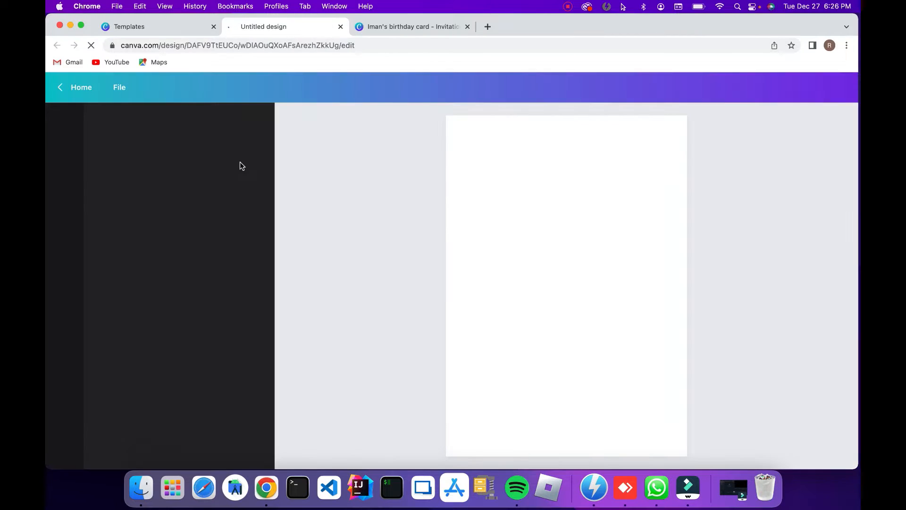
pyautogui.click(467, 26)
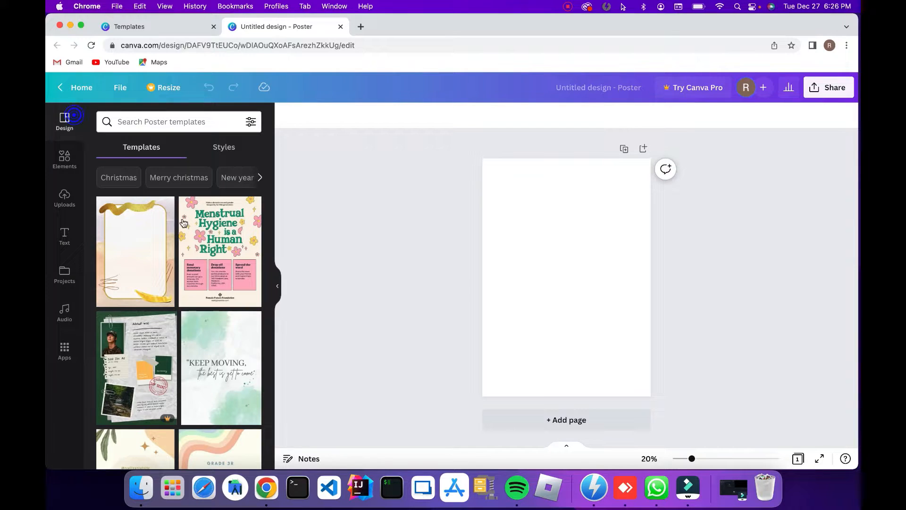
# - Try the orange Classroom Announcement template on the blank poster and undo it
pyautogui.scroll(-5, 185, 226)
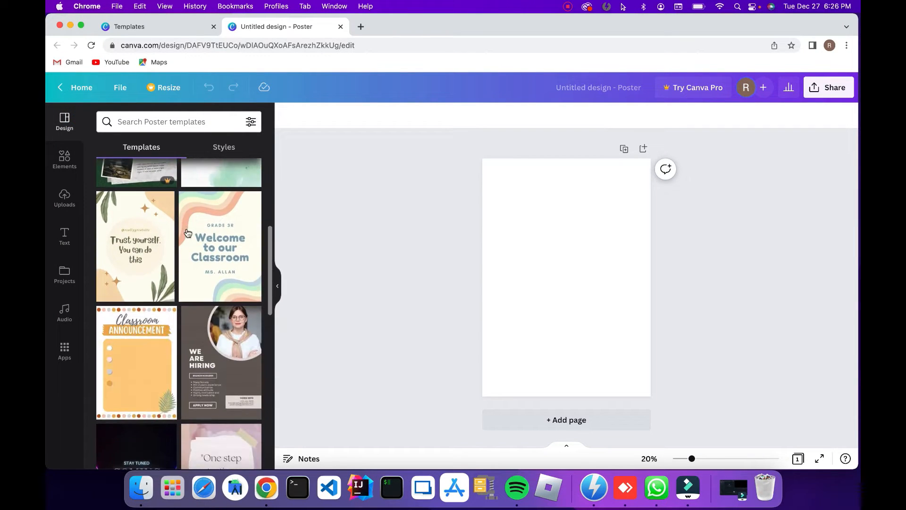
pyautogui.scroll(-3, 187, 232)
pyautogui.moveTo(134, 253); pyautogui.dragTo(542, 228)
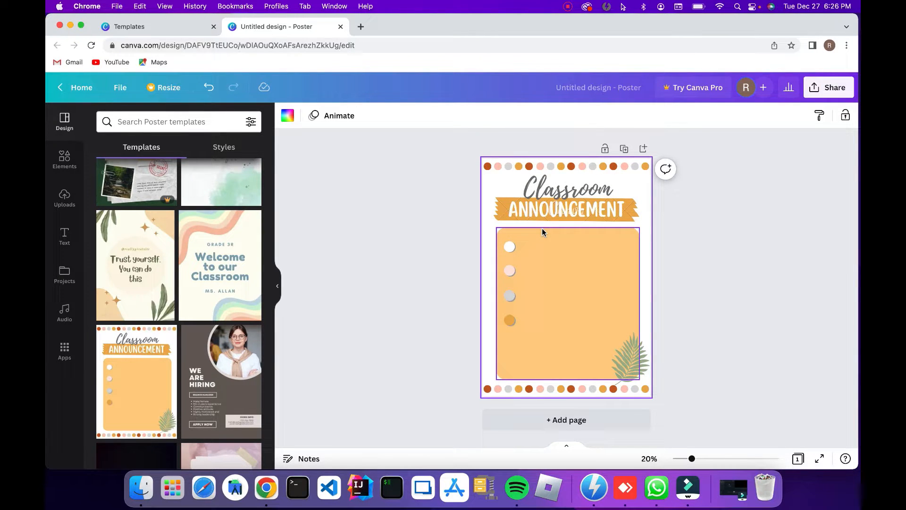
pyautogui.press('super+z')
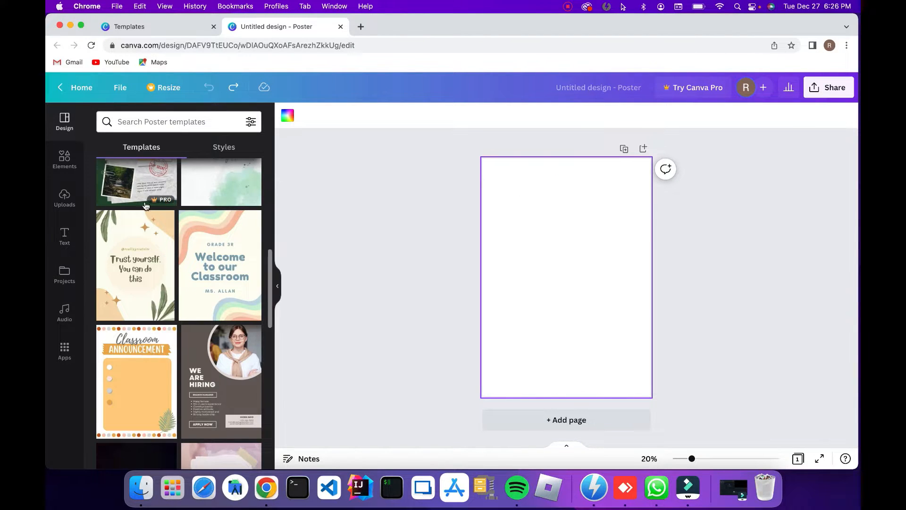
# - Add the Happy New Year sticker from the elements to the upper part of the poster and reduce its size
pyautogui.click(65, 160)
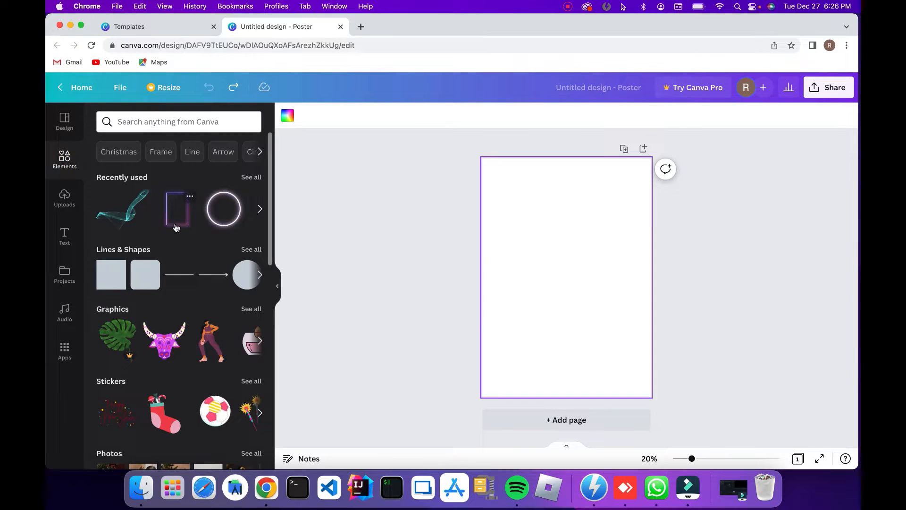
pyautogui.scroll(-5, 175, 228)
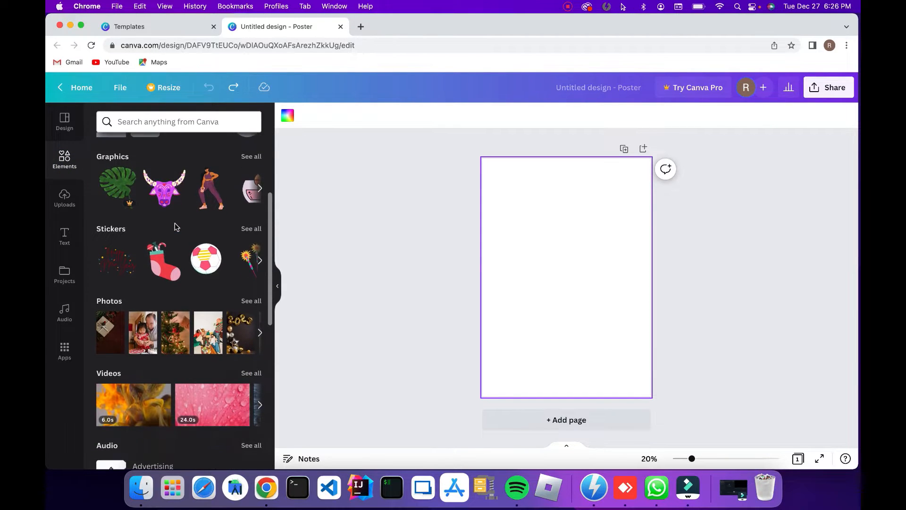
pyautogui.scroll(-3, 175, 226)
pyautogui.scroll(7, 175, 227)
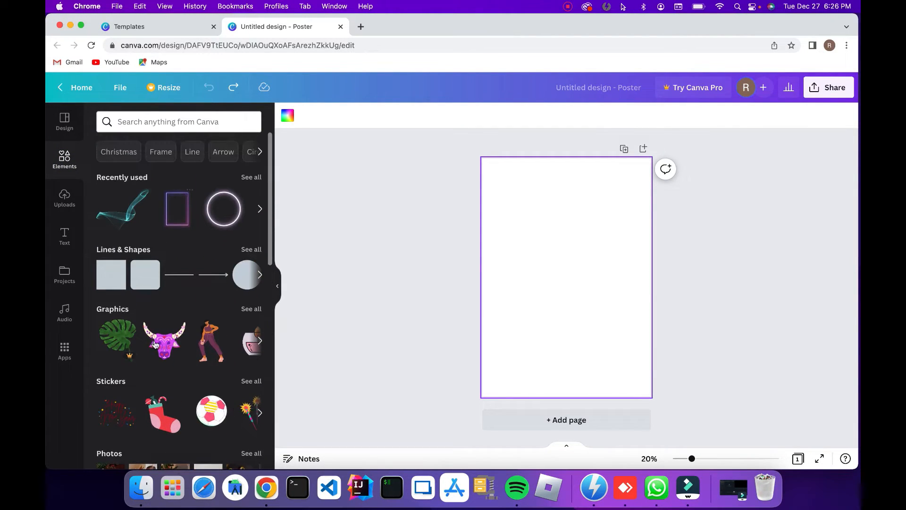
pyautogui.moveTo(156, 345)
pyautogui.mouseDown()
pyautogui.moveTo(174, 346)
pyautogui.moveTo(158, 361)
pyautogui.mouseUp()
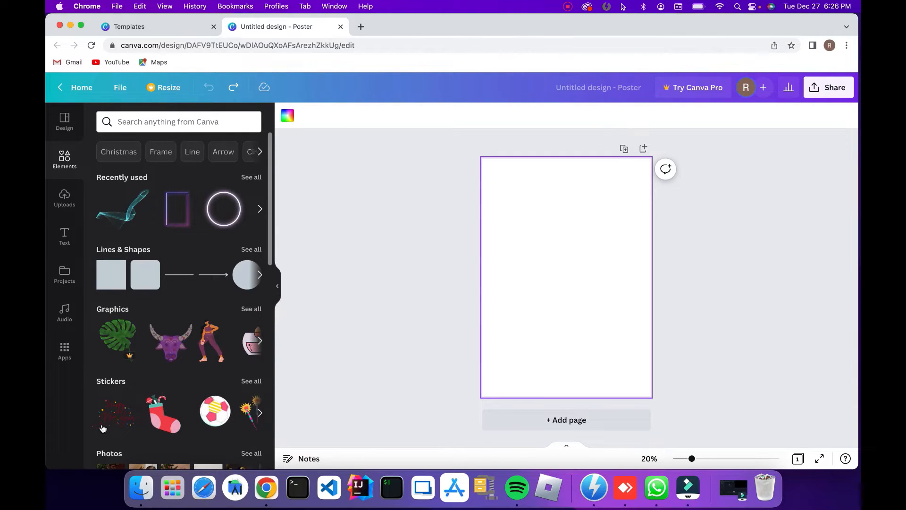
pyautogui.moveTo(373, 224); pyautogui.dragTo(70, 411)
pyautogui.moveTo(242, 333); pyautogui.dragTo(512, 219)
pyautogui.moveTo(634, 300); pyautogui.dragTo(601, 274)
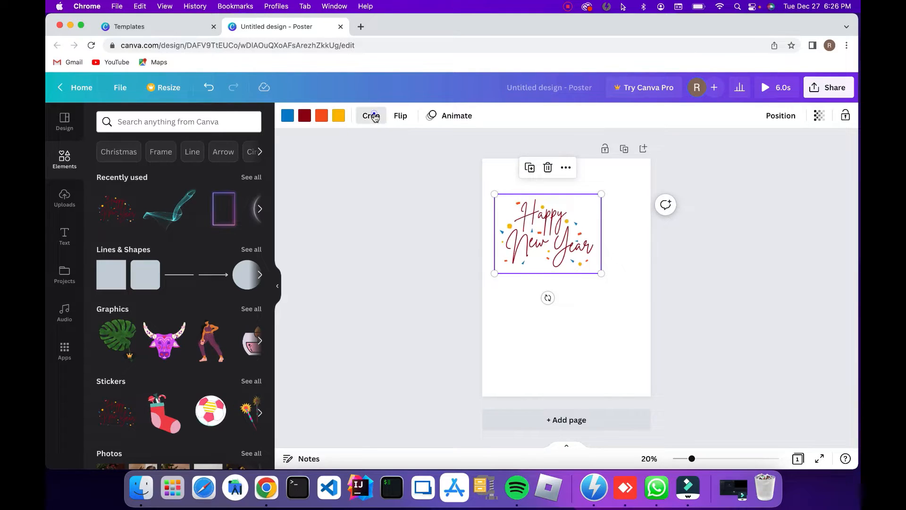
# - Crop the Happy New Year sticker to a tall, narrow frame showing only the end of the word "Year"
pyautogui.click(370, 116)
pyautogui.moveTo(540, 279); pyautogui.dragTo(531, 361)
pyautogui.click(306, 116)
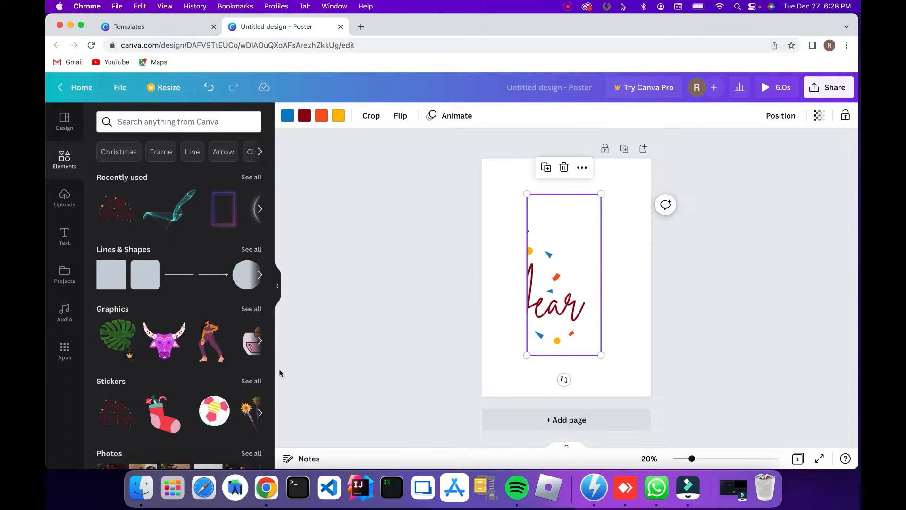
# - Place the pink and yellow soccer ball sticker on the poster as its background, behind the cropped text
pyautogui.scroll(-4, 254, 359)
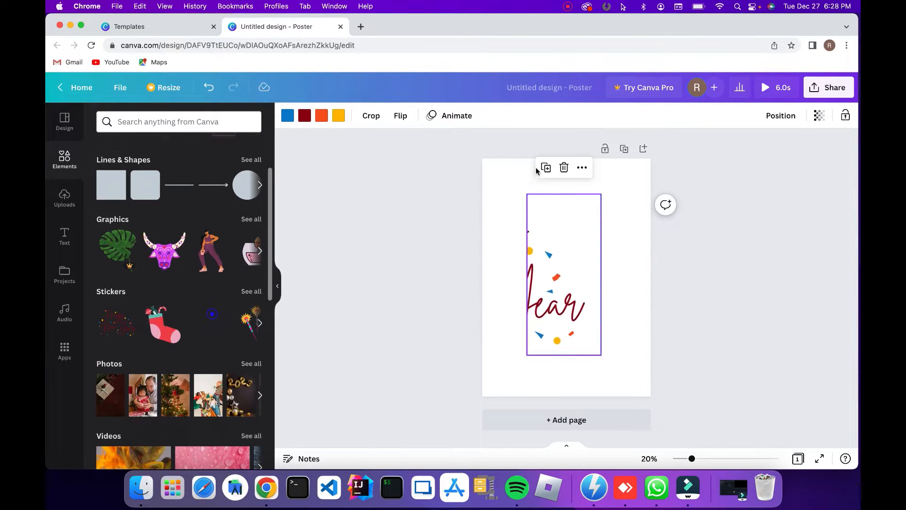
pyautogui.moveTo(535, 168); pyautogui.dragTo(498, 200)
pyautogui.moveTo(491, 258); pyautogui.dragTo(532, 239)
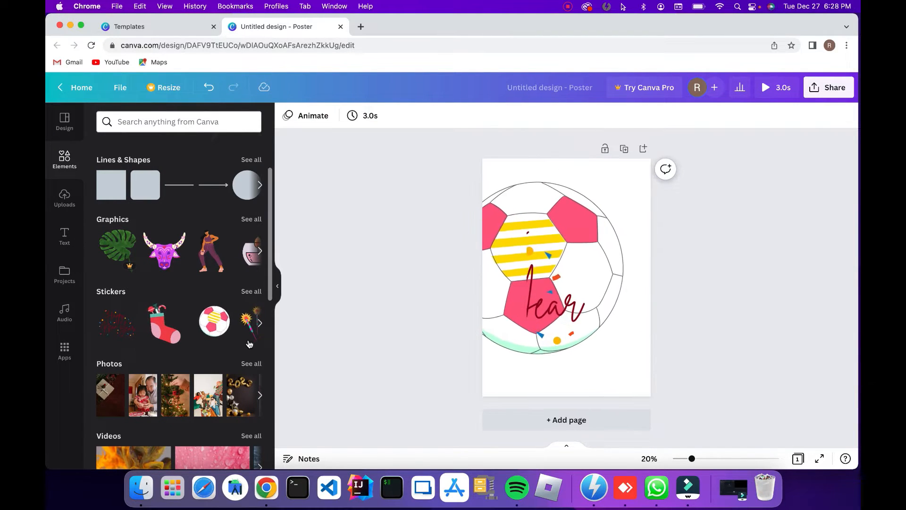
# - Add the photo of the wrapped gift on dark red to the poster and shrink it to a small portrait rectangle above the text
pyautogui.scroll(-7, 249, 344)
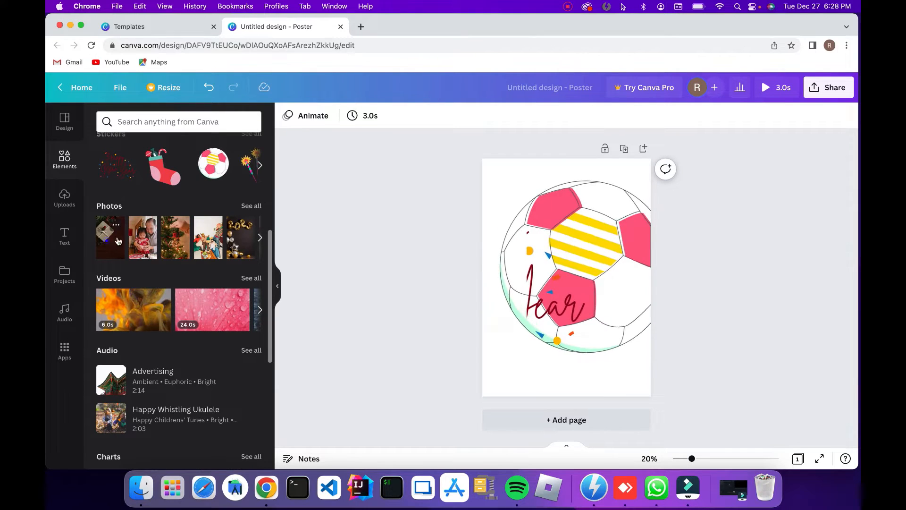
pyautogui.moveTo(117, 241); pyautogui.dragTo(539, 233)
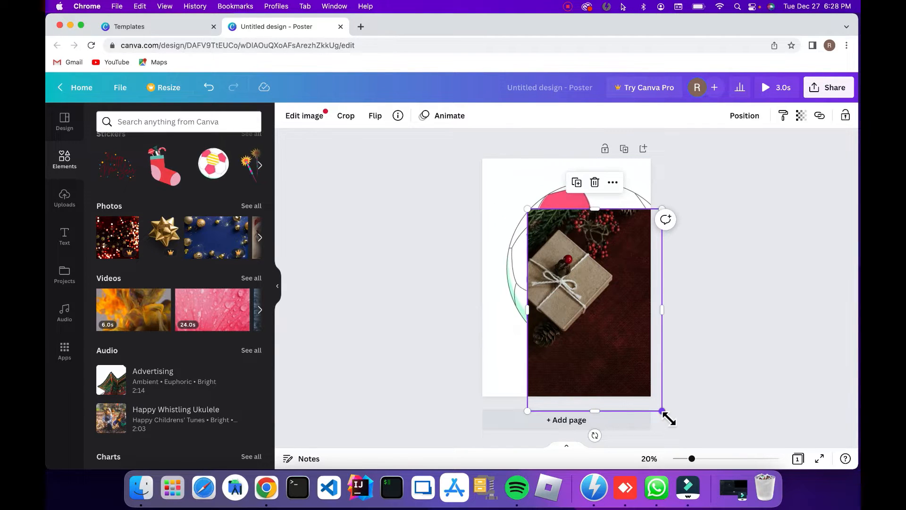
pyautogui.moveTo(662, 410); pyautogui.dragTo(606, 289)
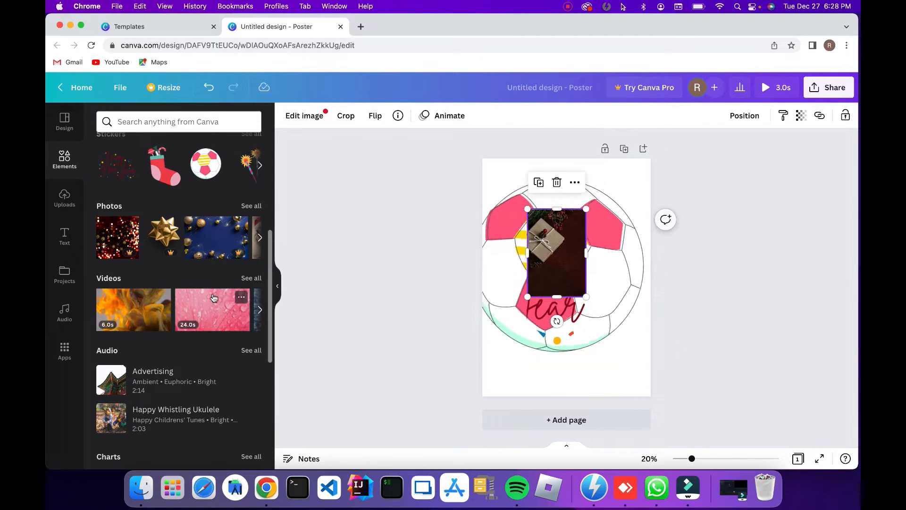
# - Set the 24-second pink water-droplet video as the poster's background and preview the animated result
pyautogui.moveTo(211, 297); pyautogui.dragTo(489, 332)
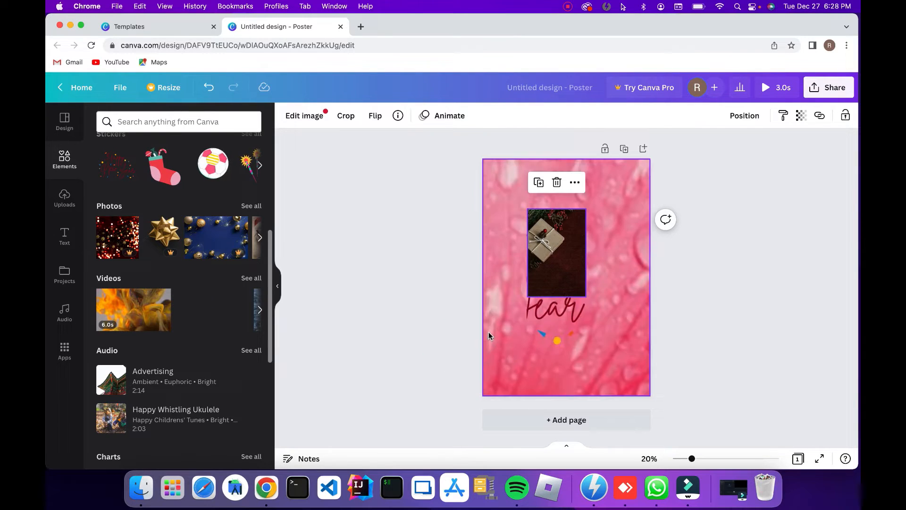
pyautogui.click(764, 93)
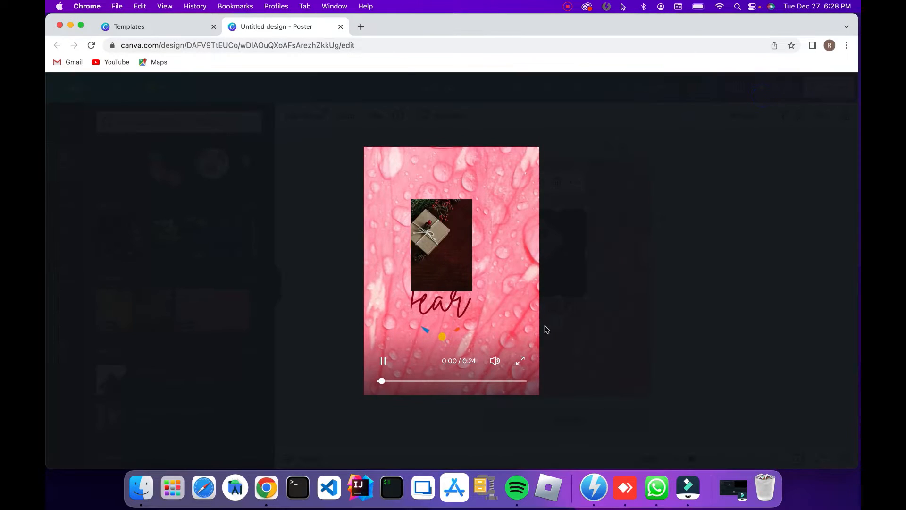
pyautogui.click(665, 283)
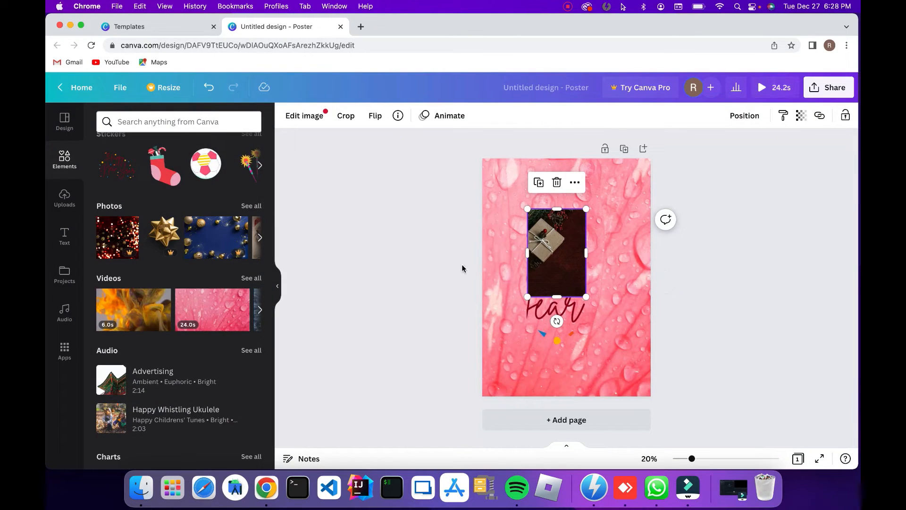
pyautogui.click(426, 279)
# - Add a triangle shape over the lower part of the poster and fill it with orange from the document colours
pyautogui.scroll(3, 231, 261)
pyautogui.scroll(3, 231, 261)
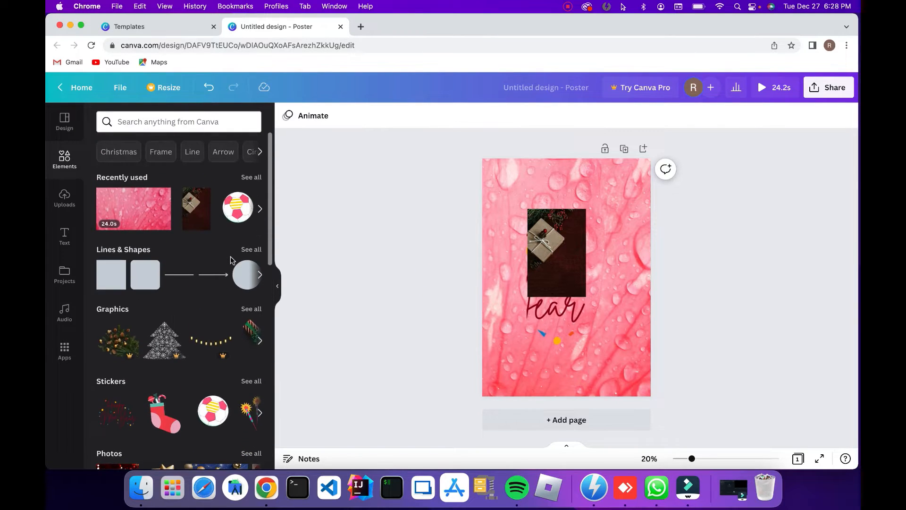
pyautogui.click(259, 274)
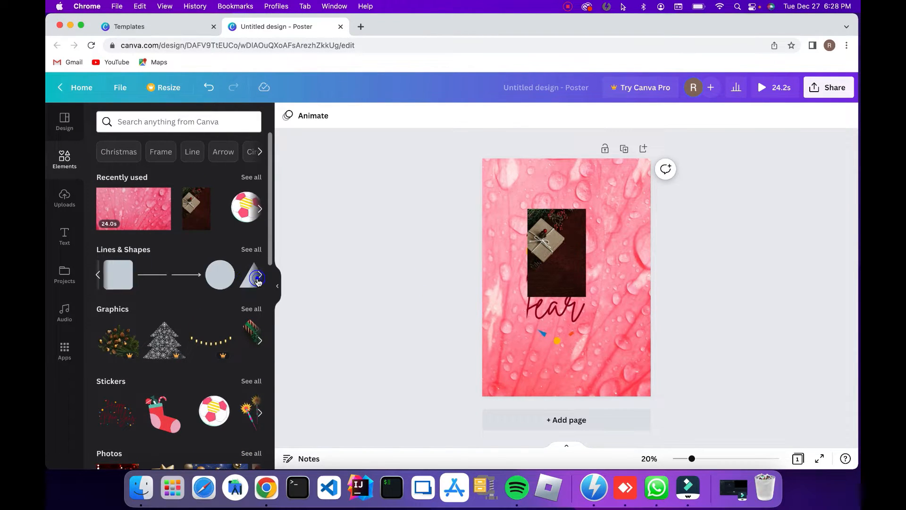
pyautogui.moveTo(247, 274); pyautogui.dragTo(517, 379)
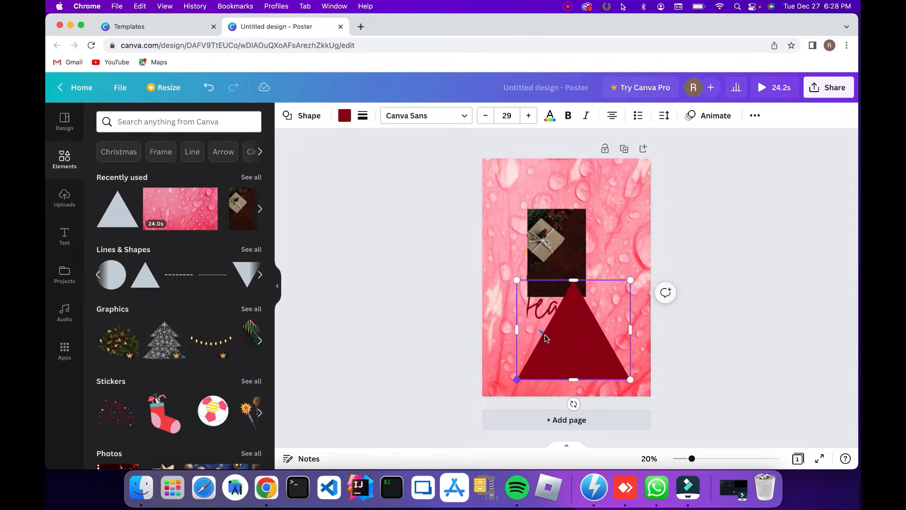
pyautogui.click(341, 115)
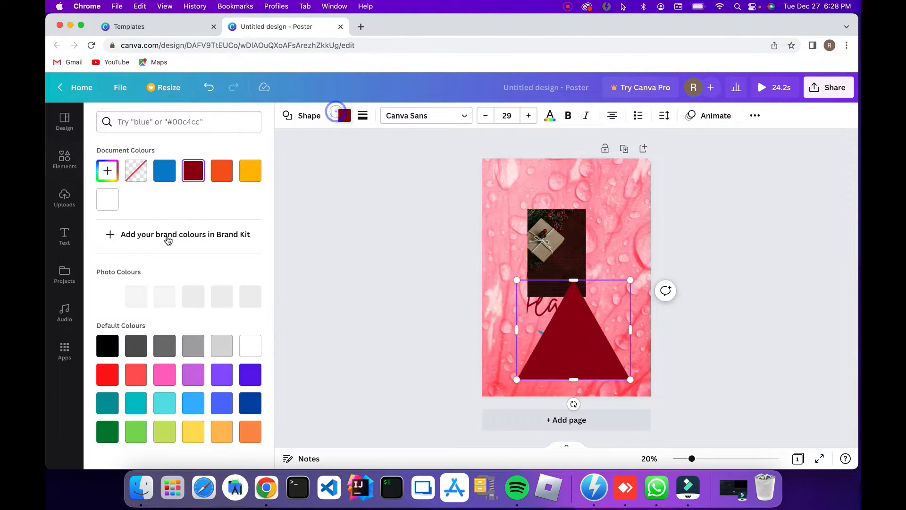
pyautogui.click(221, 171)
pyautogui.click(387, 314)
pyautogui.click(700, 253)
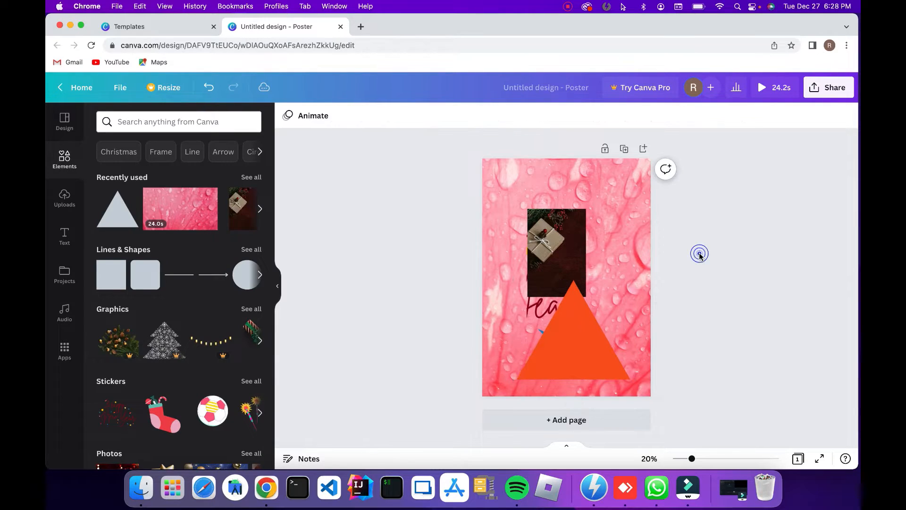
# - Delete all elements from the poster and remove the pink water-droplet video background
pyautogui.press('super+a')
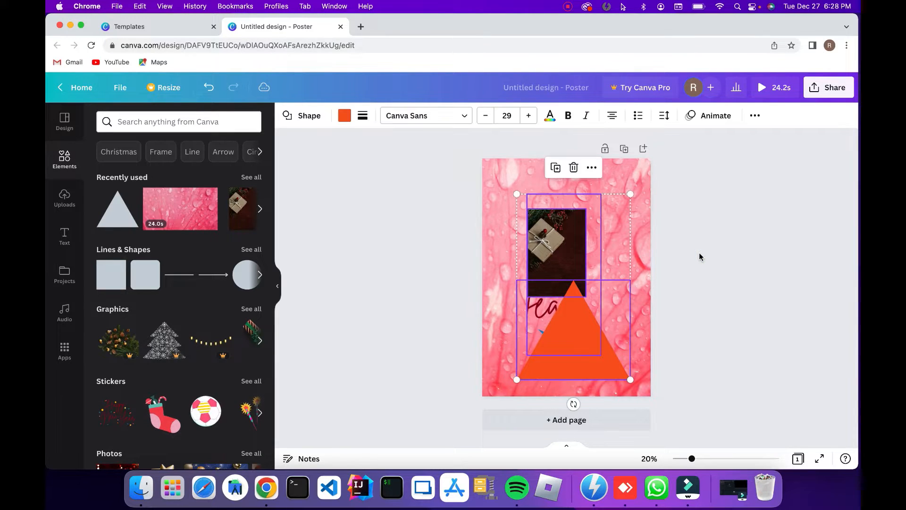
pyautogui.press('BackSpace')
pyautogui.click(574, 262)
pyautogui.press('BackSpace')
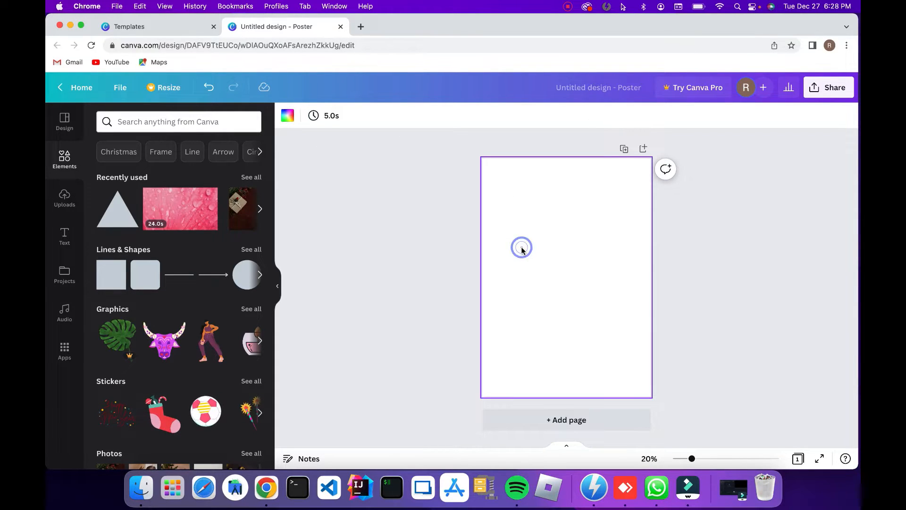
# - Try red, purple, yellow and lime as the poster's background colour and settle on light green
pyautogui.click(288, 116)
pyautogui.click(112, 292)
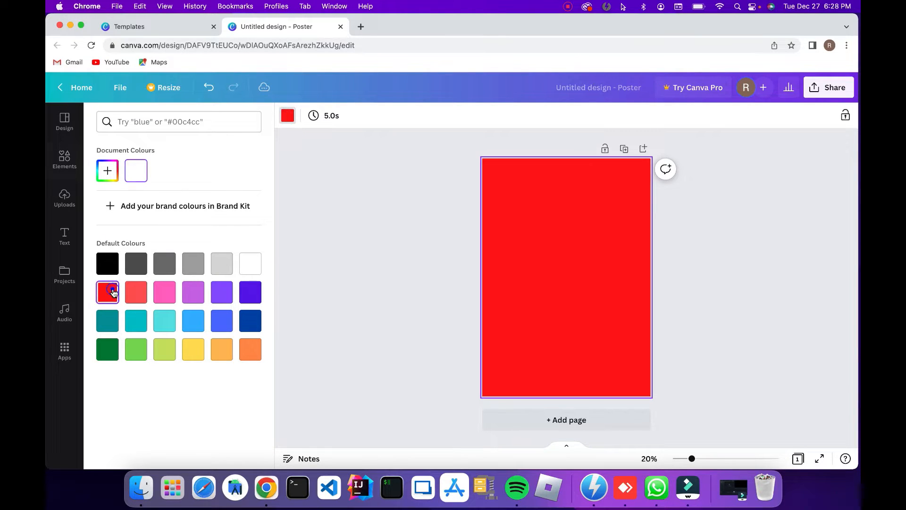
pyautogui.click(193, 293)
pyautogui.click(240, 293)
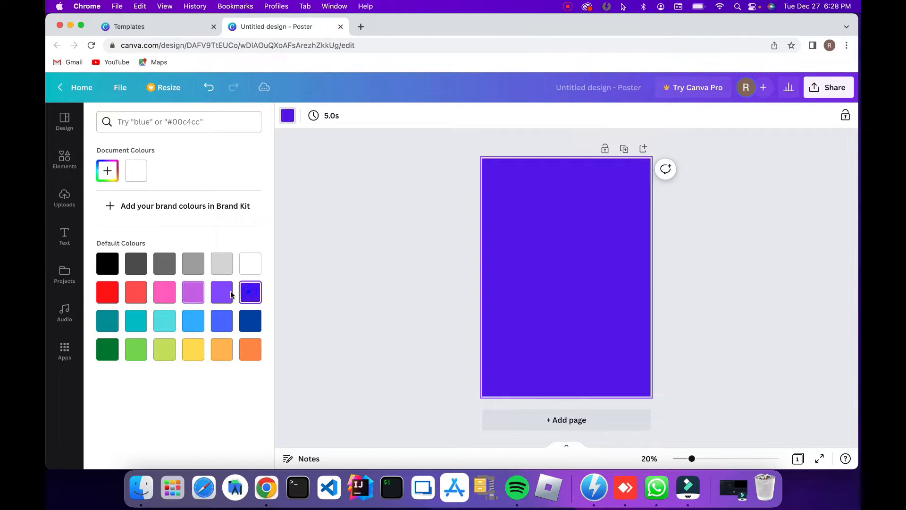
pyautogui.click(210, 296)
pyautogui.click(199, 340)
pyautogui.click(167, 347)
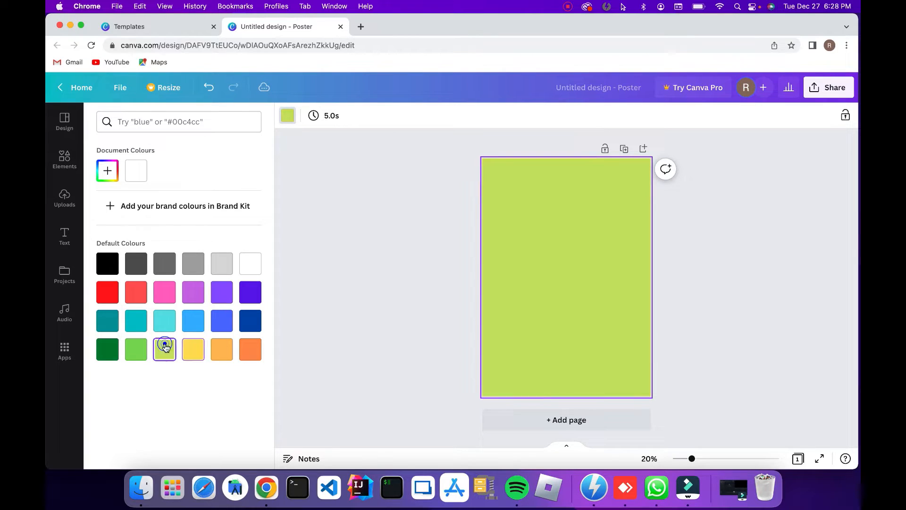
pyautogui.click(136, 349)
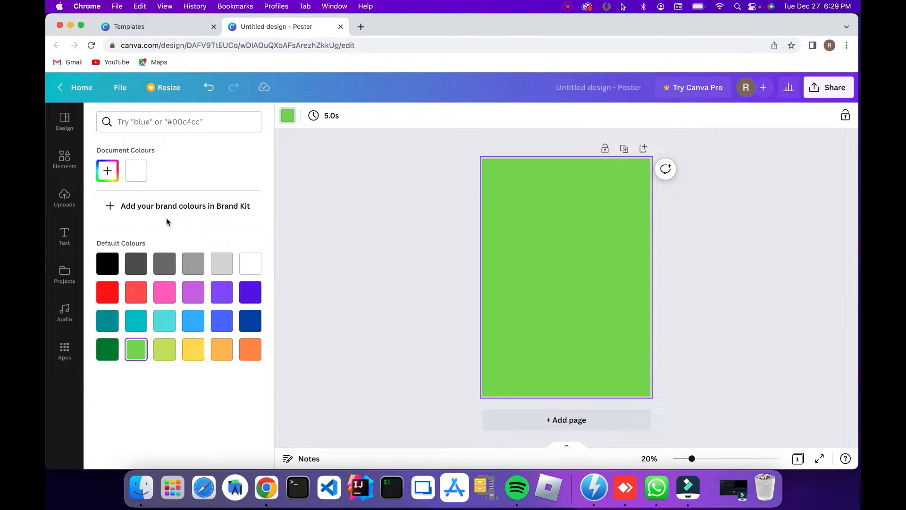
# - Look through the table and chart elements and add the progress dial chart to the middle of the poster
pyautogui.click(64, 160)
pyautogui.scroll(-3, 224, 287)
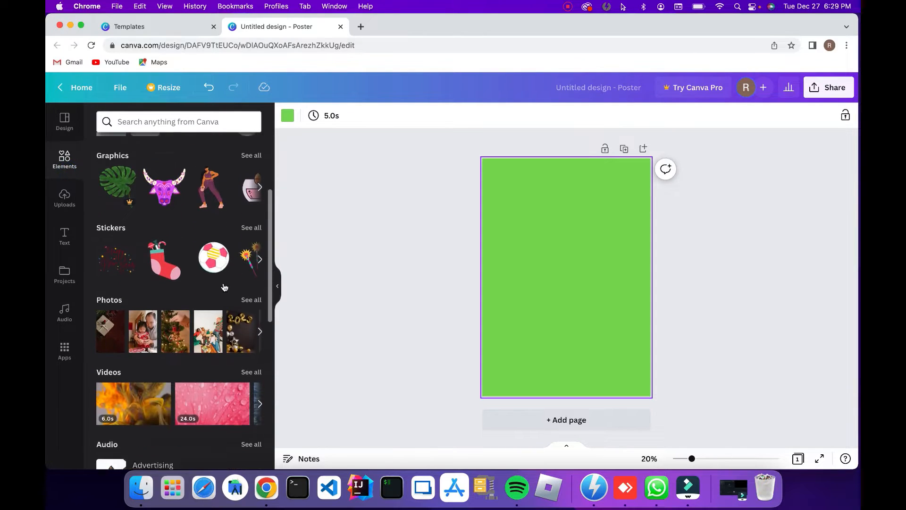
pyautogui.scroll(-10, 224, 283)
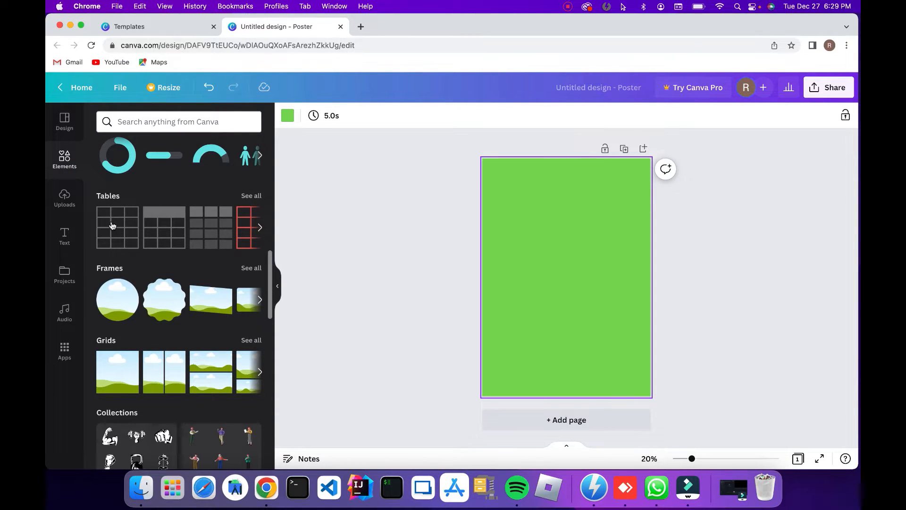
pyautogui.click(259, 228)
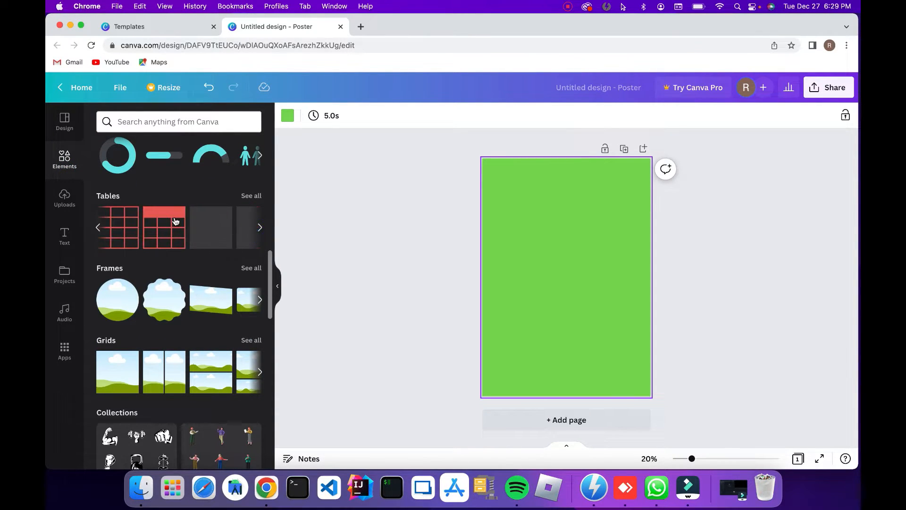
pyautogui.click(105, 230)
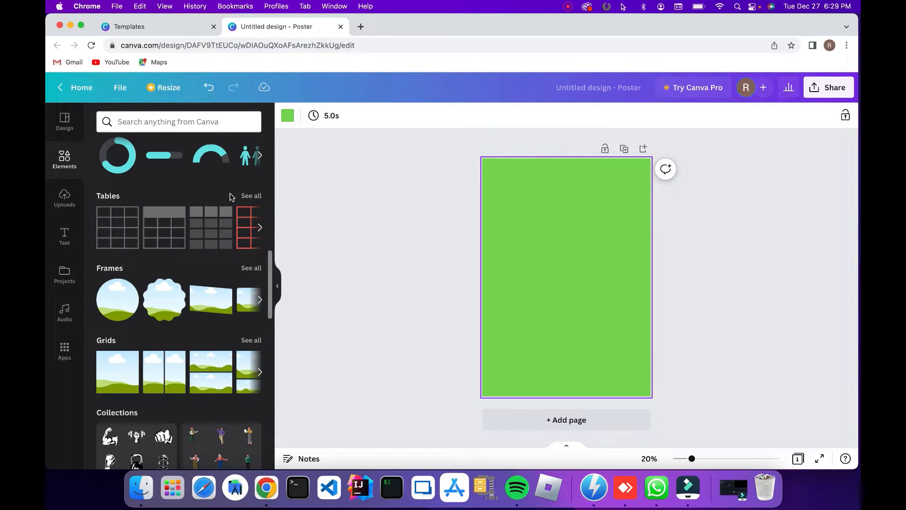
pyautogui.scroll(2, 232, 197)
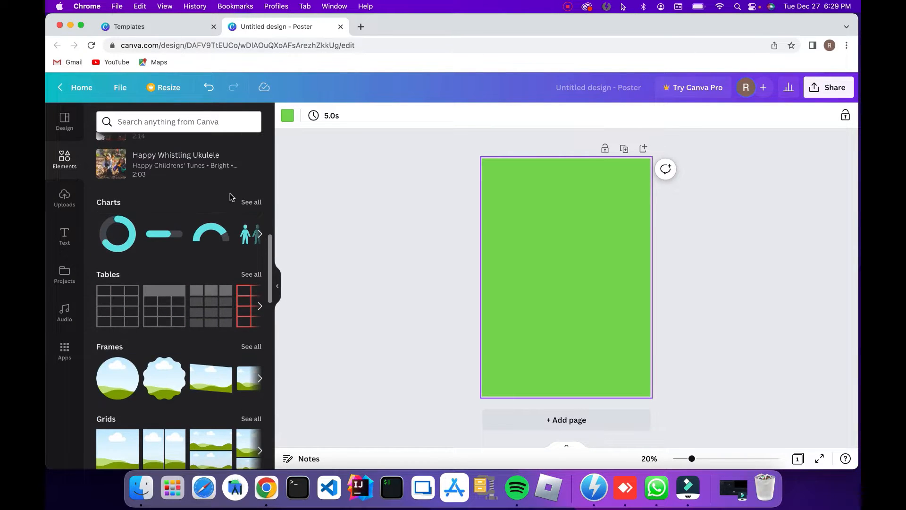
pyautogui.click(259, 234)
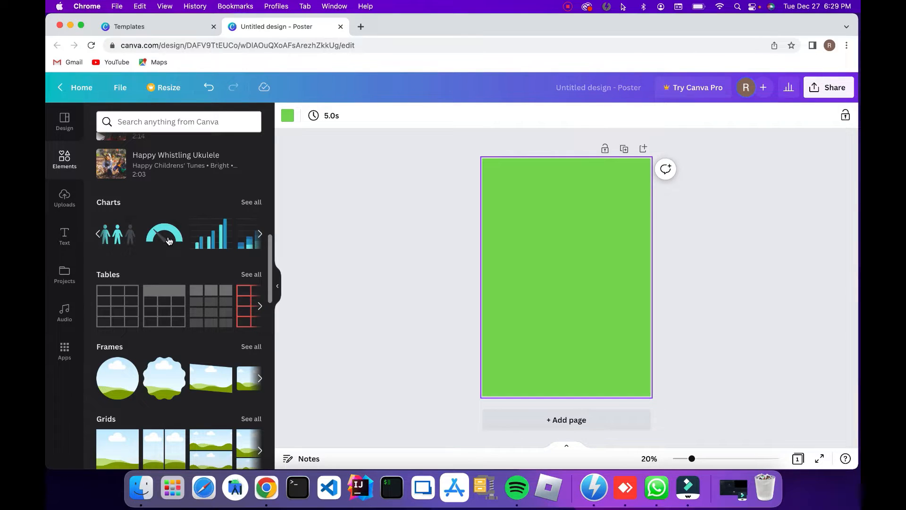
pyautogui.moveTo(564, 202); pyautogui.dragTo(565, 199)
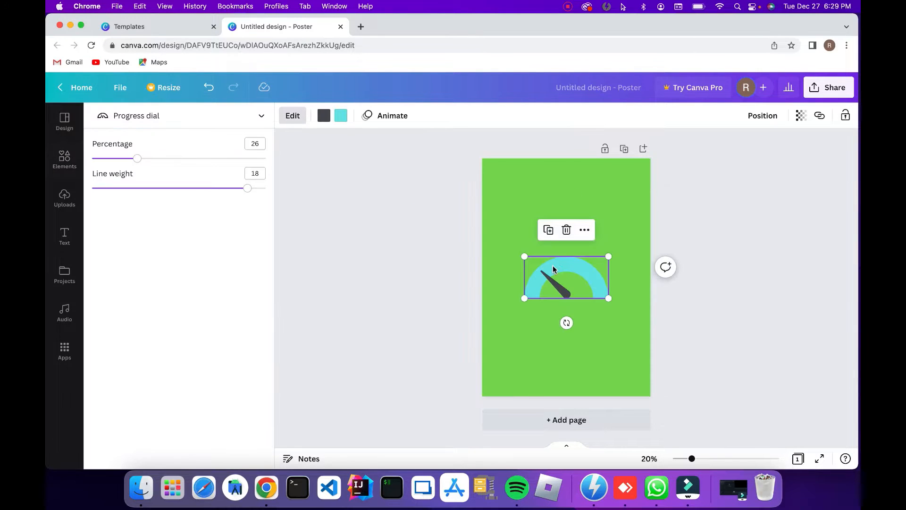
pyautogui.click(435, 285)
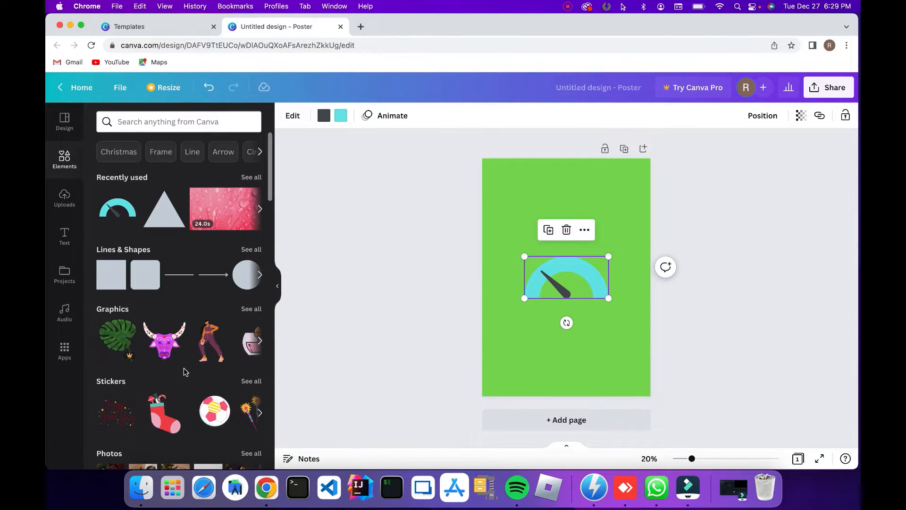
# - Add the scalloped circle frame, delete the progress dial, and centre the frame horizontally in the upper half of the poster
pyautogui.scroll(-10, 184, 371)
pyautogui.scroll(-2, 184, 371)
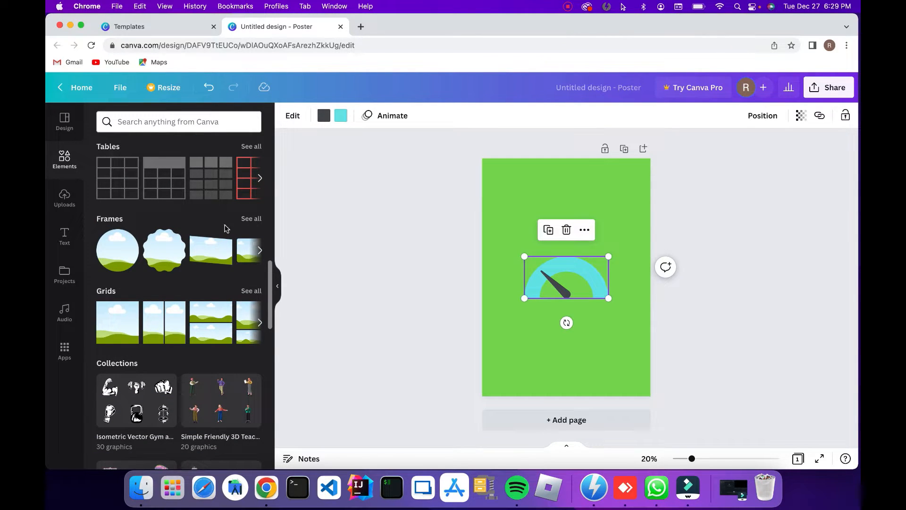
pyautogui.hscroll(10, 240, 249)
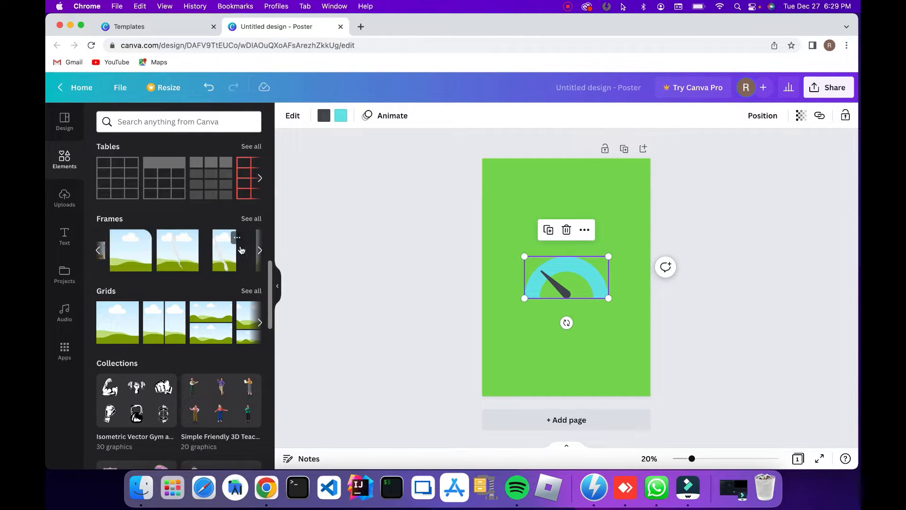
pyautogui.hscroll(-10, 240, 249)
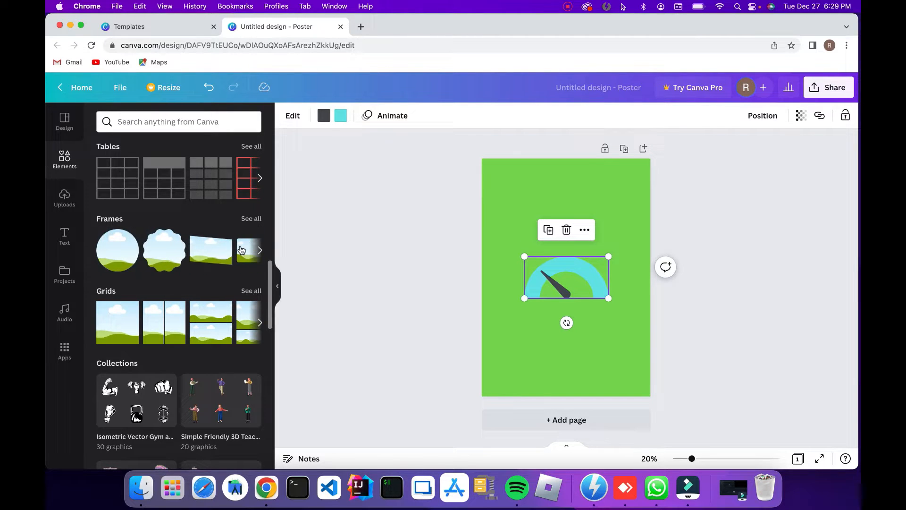
pyautogui.moveTo(170, 252); pyautogui.dragTo(547, 307)
pyautogui.moveTo(601, 278); pyautogui.dragTo(581, 190)
pyautogui.press('Delete')
pyautogui.moveTo(549, 324); pyautogui.dragTo(562, 251)
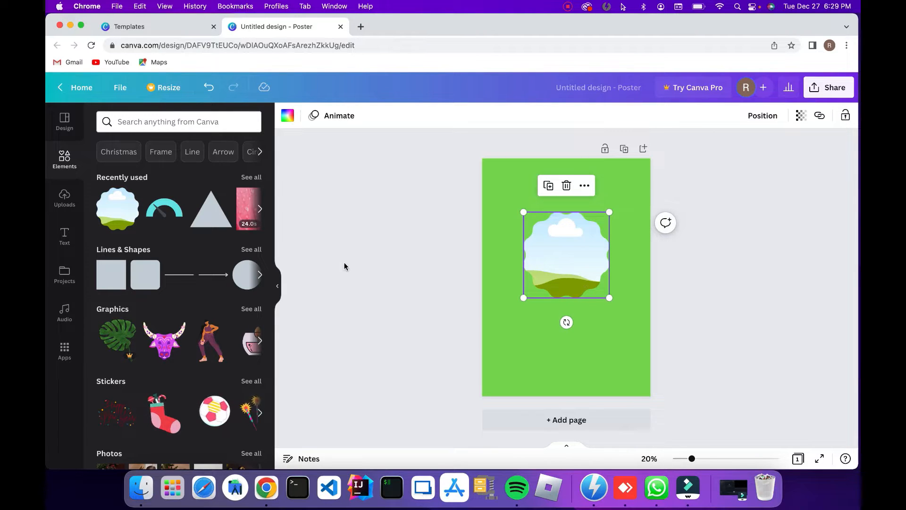
# - Try placing the 2023 gold balloon photo over the lower part of the poster, and delete it
pyautogui.scroll(-5, 180, 217)
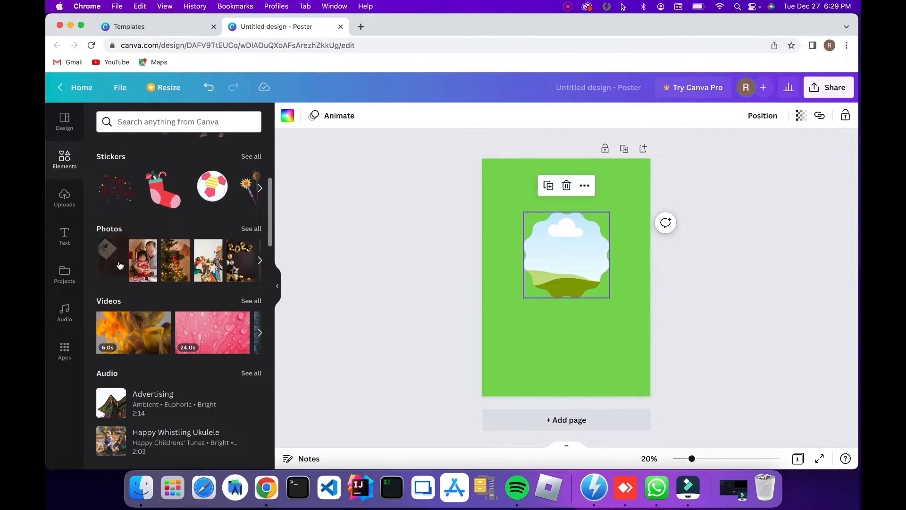
pyautogui.moveTo(229, 267); pyautogui.dragTo(570, 342)
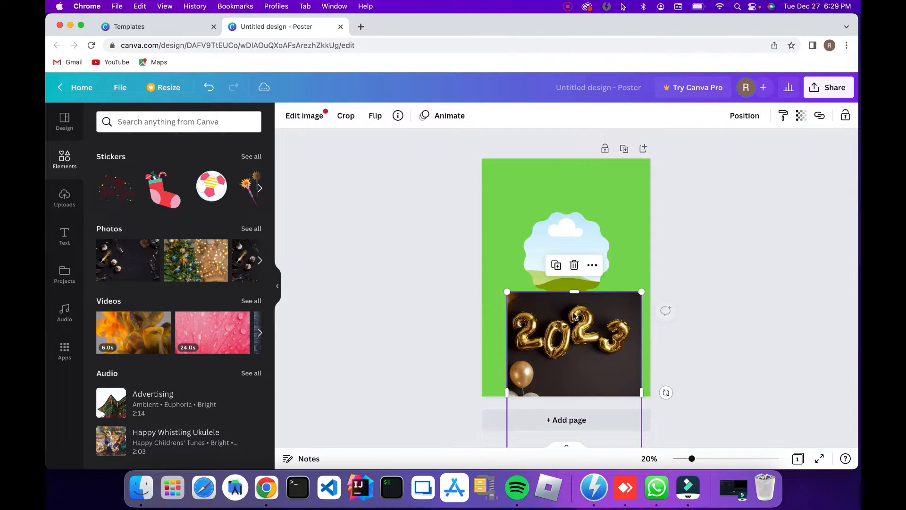
pyautogui.moveTo(560, 374); pyautogui.dragTo(561, 370)
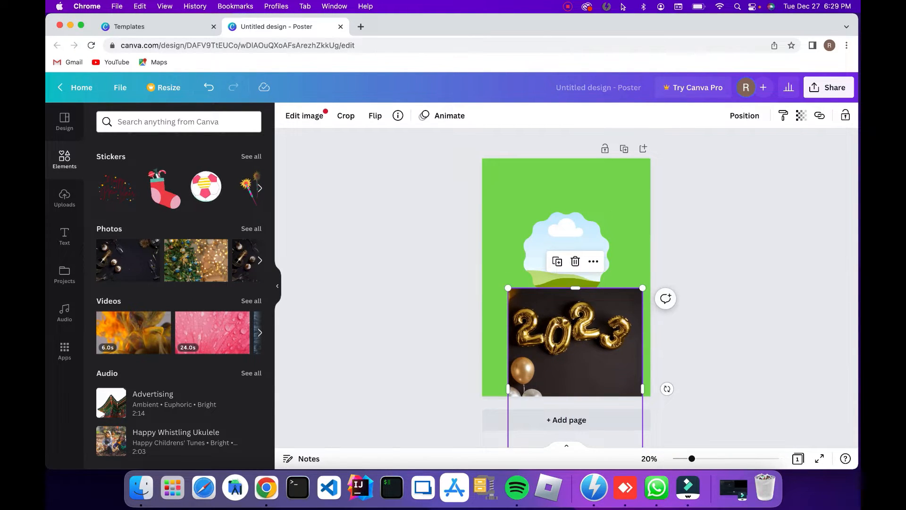
pyautogui.press('Delete')
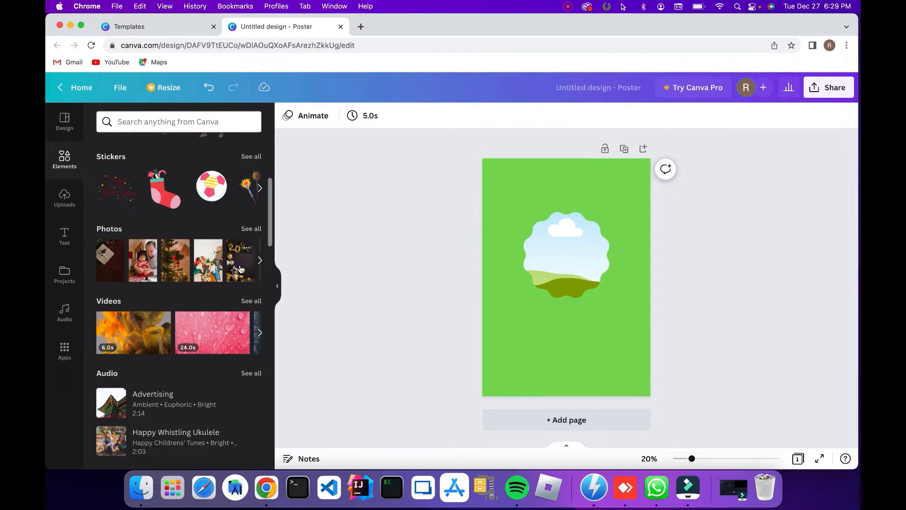
# - Fill the scalloped frame with the 2023 gold balloon photo and shift the photo down inside it to show the full number
pyautogui.moveTo(239, 268); pyautogui.dragTo(545, 243)
pyautogui.click(566, 251)
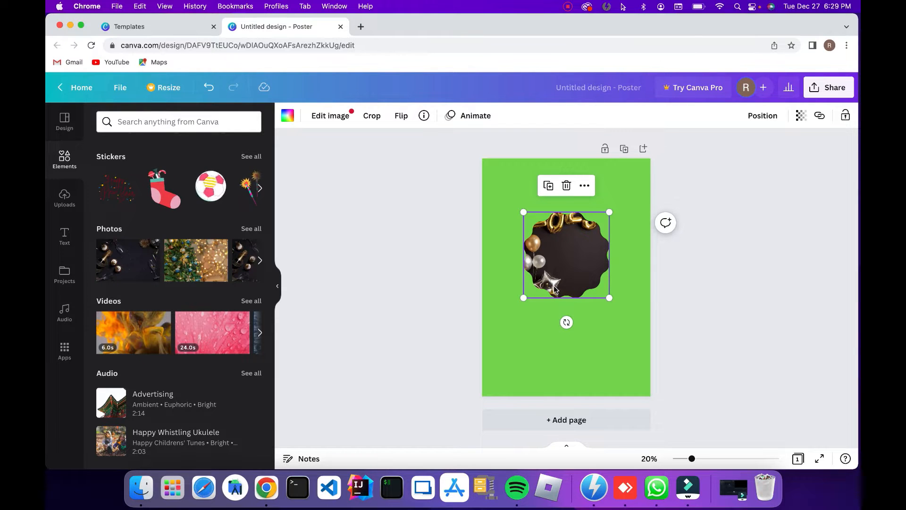
pyautogui.doubleClick(570, 235)
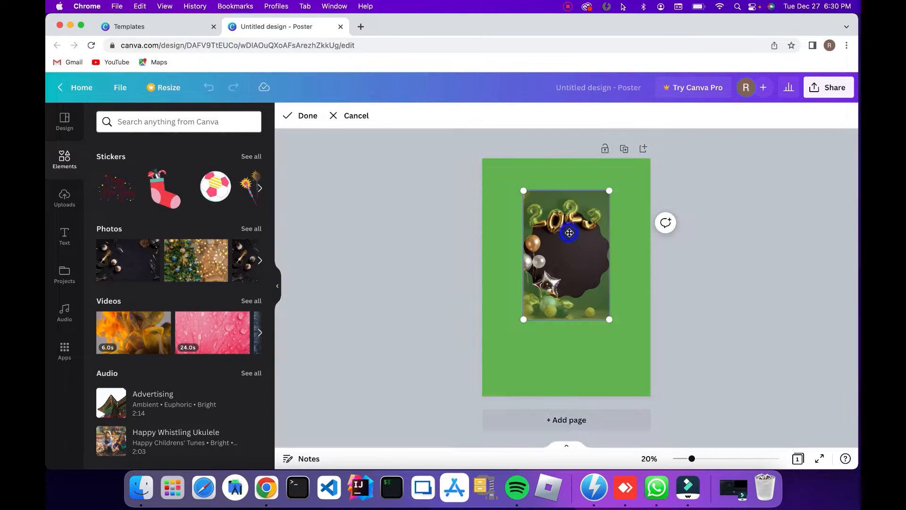
pyautogui.moveTo(570, 233); pyautogui.dragTo(572, 255)
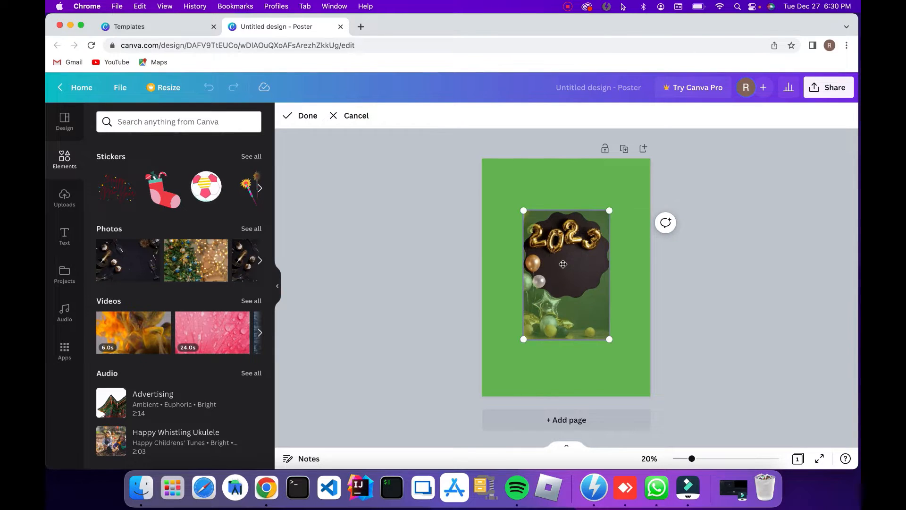
pyautogui.click(675, 270)
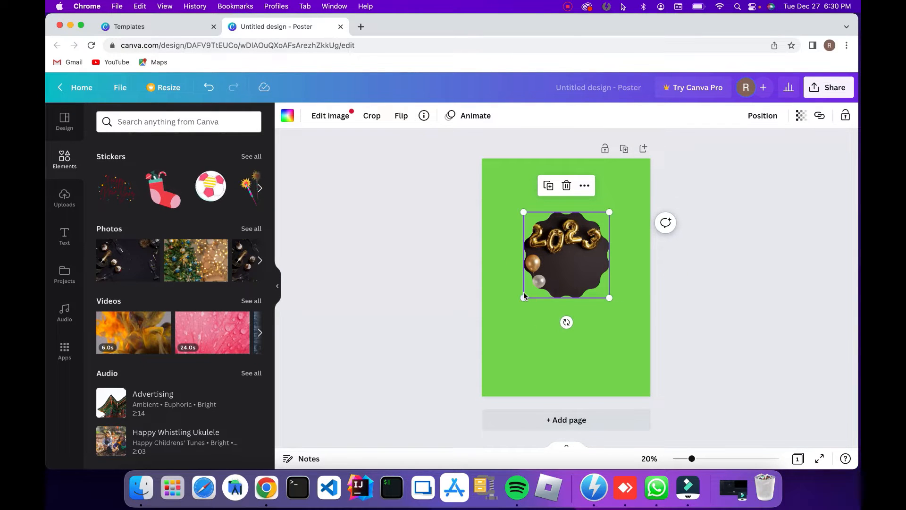
# - Enlarge the scalloped frame to about two thirds of the poster's width and set the Christmas tree photo as the background
pyautogui.moveTo(523, 295); pyautogui.dragTo(555, 296)
pyautogui.click(730, 278)
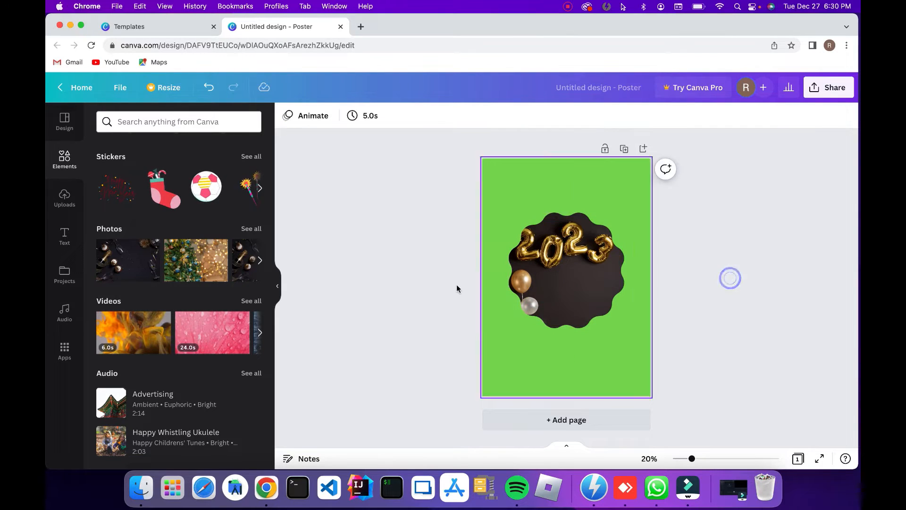
pyautogui.moveTo(201, 269); pyautogui.dragTo(493, 232)
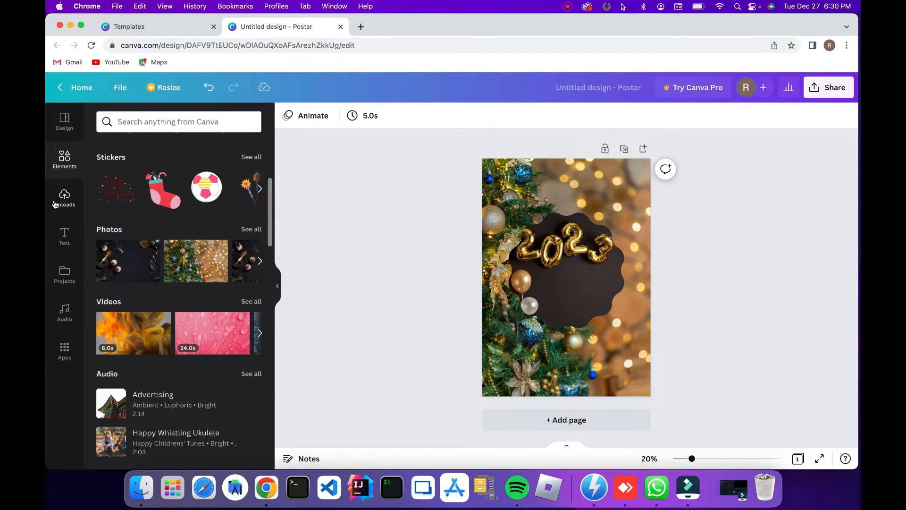
# - Open the uploaded files and search Google for "balloons" in a new browser tab
pyautogui.click(64, 197)
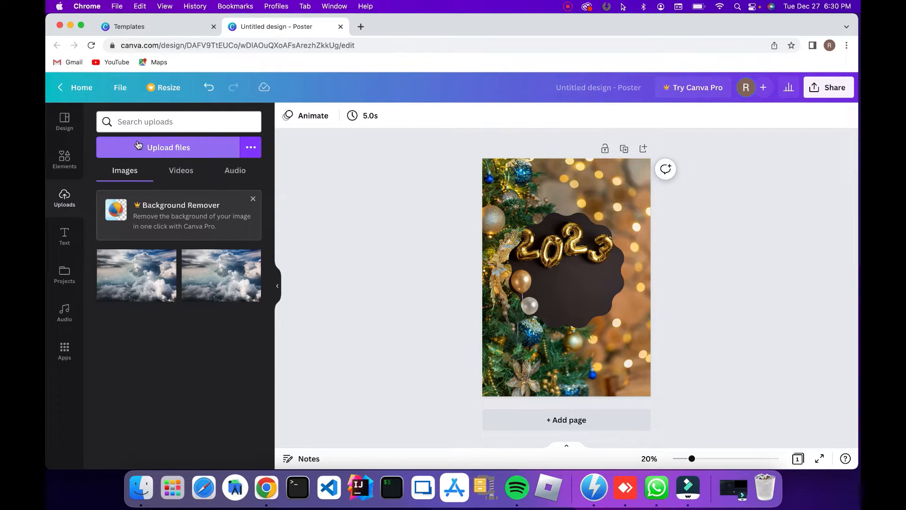
pyautogui.click(361, 26)
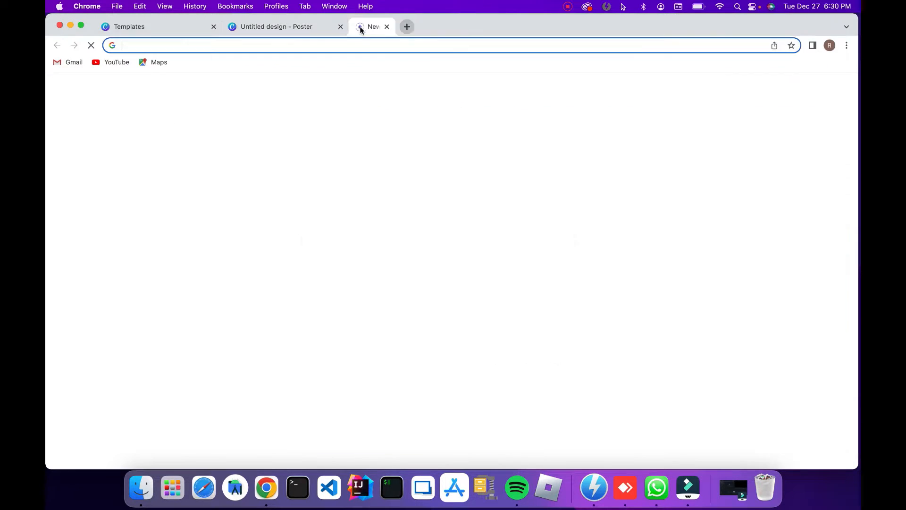
pyautogui.write('ballon')
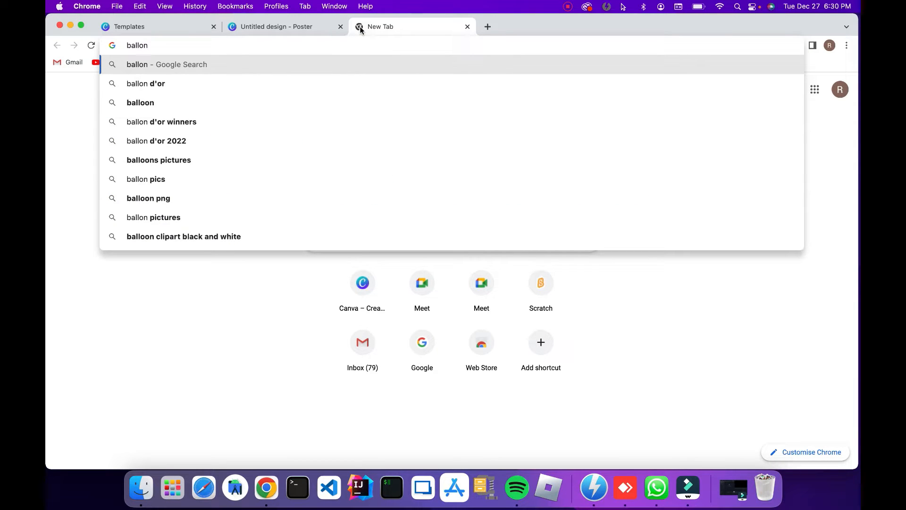
pyautogui.write('ons')
pyautogui.press('Return')
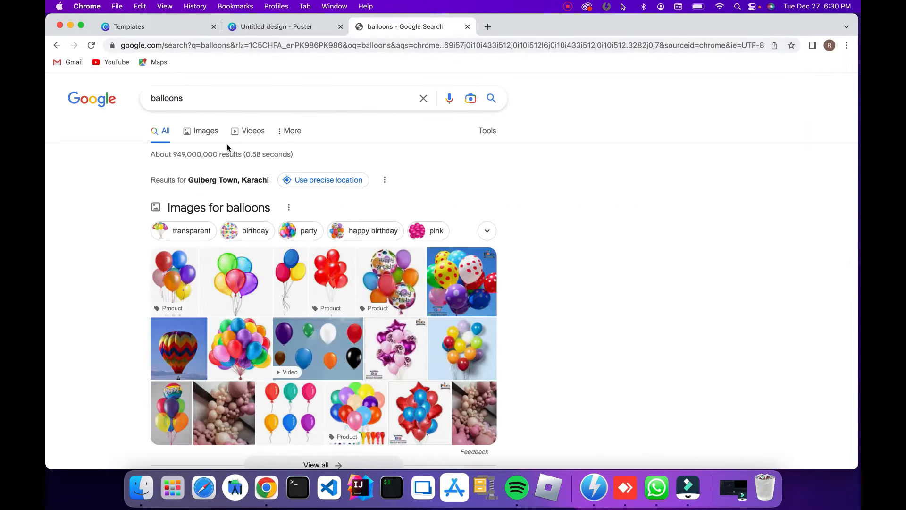
# - Save the Amazon UK picture of the colourful balloon bunch to the Downloads folder as 71LeDmiVu0L._AC_UL320_.jpg
pyautogui.click(316, 186)
pyautogui.scroll(-3, 371, 274)
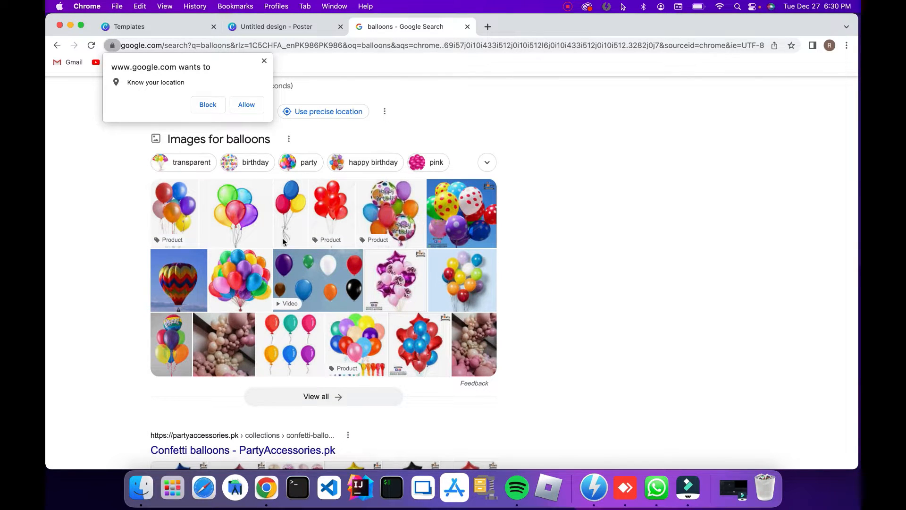
pyautogui.click(257, 267)
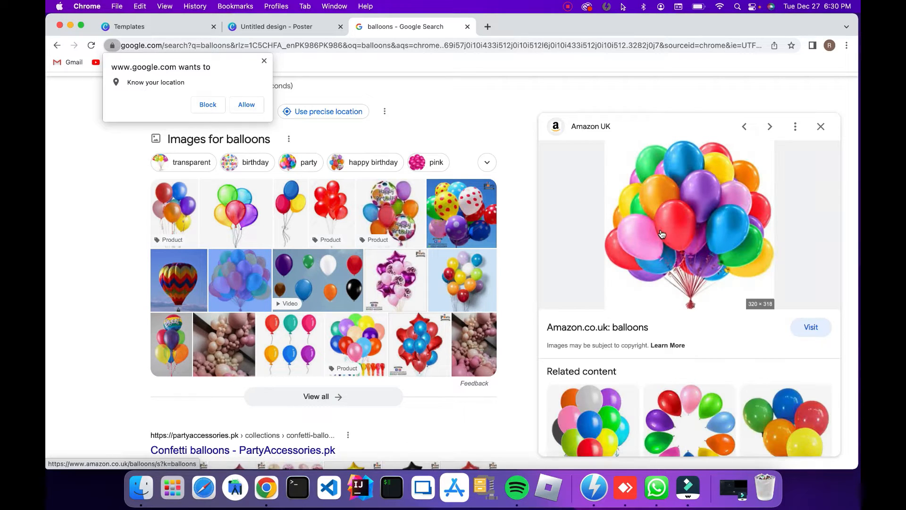
pyautogui.rightClick(678, 232)
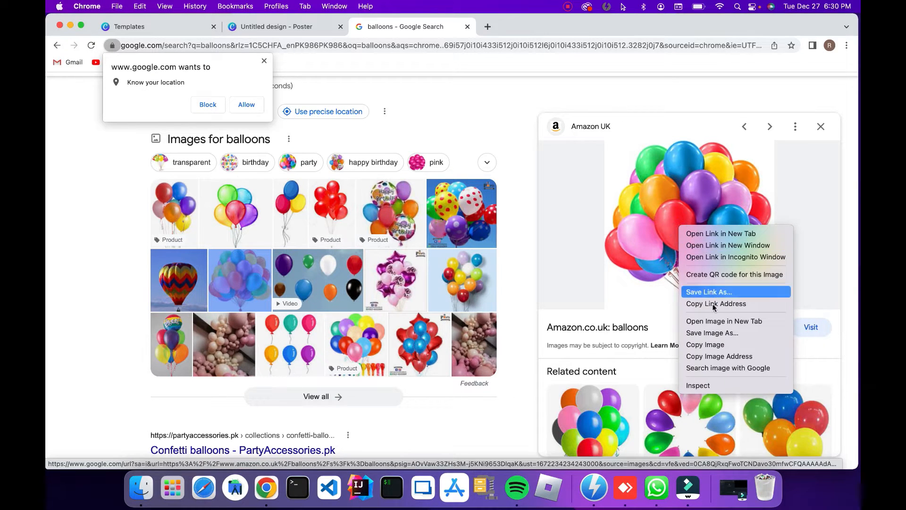
pyautogui.click(703, 332)
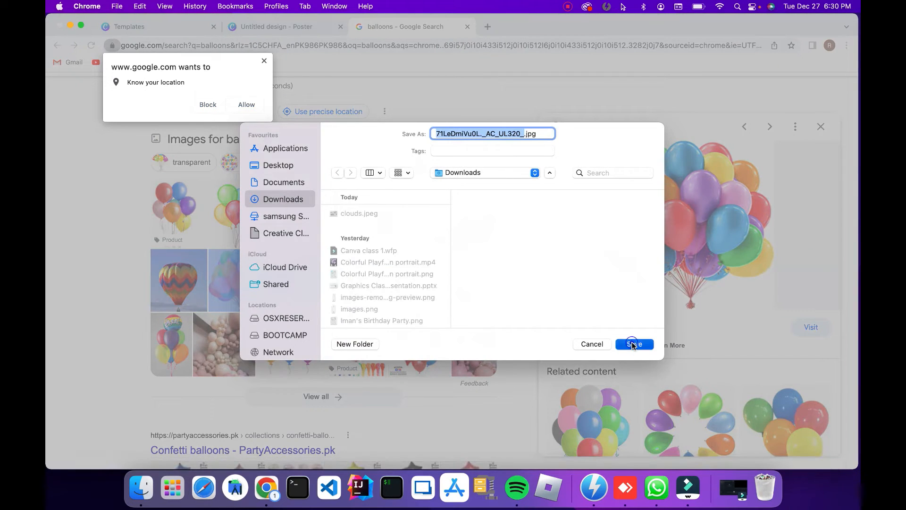
pyautogui.click(634, 344)
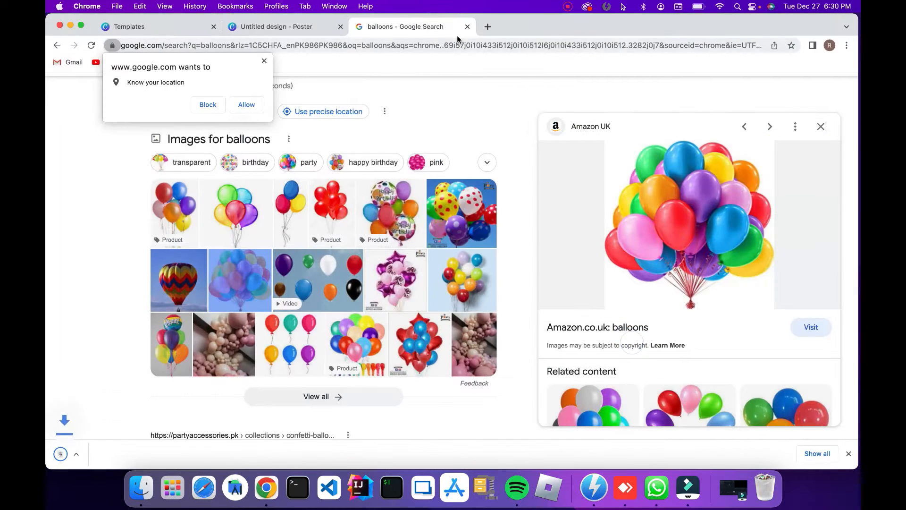
# - Return to the poster in Canva and upload 71LeDmiVu0L._AC_UL320_.jpg from the Downloads folder
pyautogui.click(278, 27)
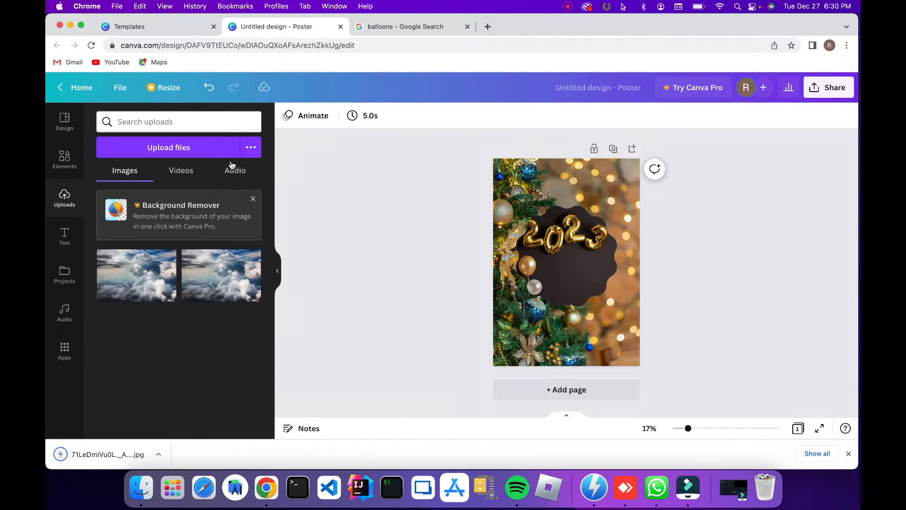
pyautogui.click(173, 149)
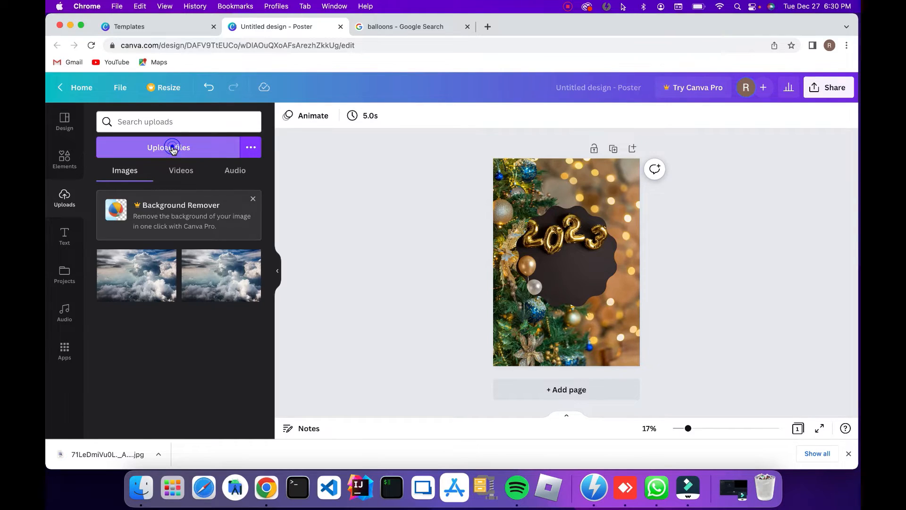
pyautogui.click(355, 180)
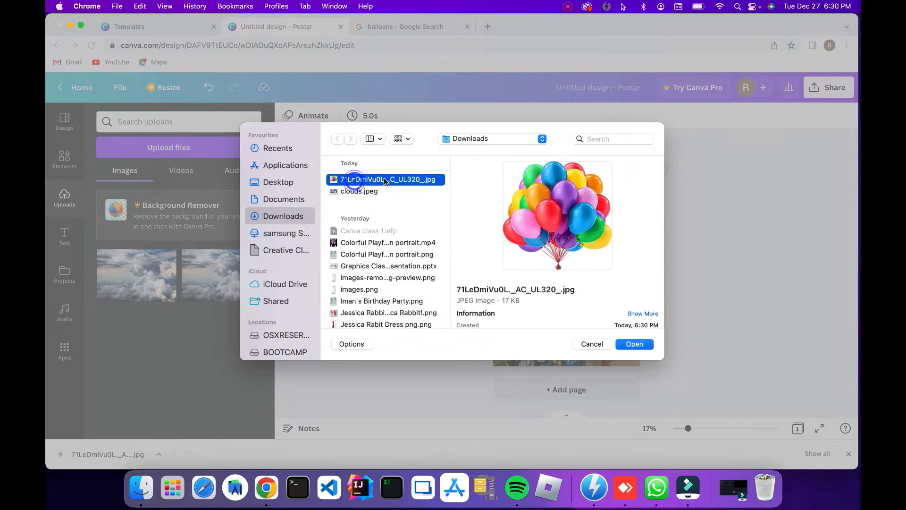
pyautogui.click(635, 345)
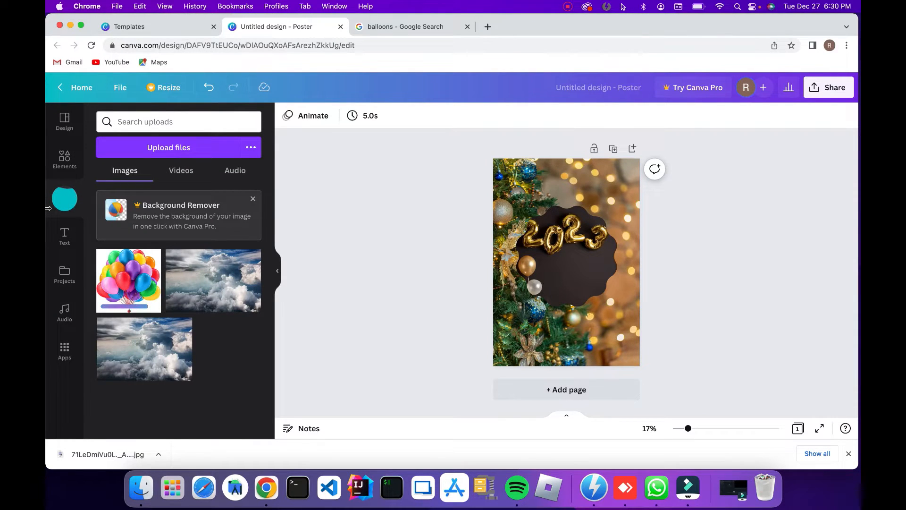
# - Fill the scalloped frame with the uploaded balloons picture and move the frame up into the poster's upper half
pyautogui.moveTo(132, 283); pyautogui.dragTo(575, 256)
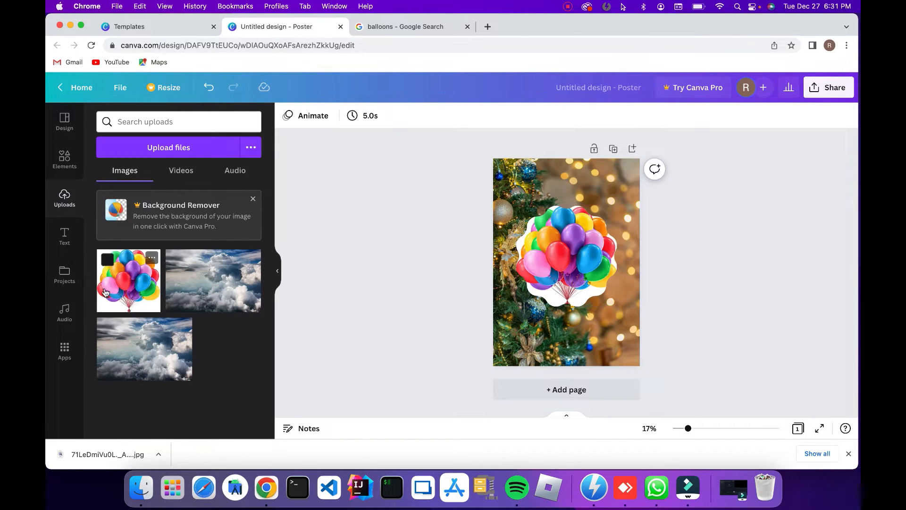
pyautogui.moveTo(129, 280)
pyautogui.mouseDown()
pyautogui.moveTo(602, 290)
pyautogui.moveTo(592, 332)
pyautogui.moveTo(597, 345)
pyautogui.moveTo(617, 337)
pyautogui.moveTo(446, 295)
pyautogui.moveTo(118, 293)
pyautogui.mouseUp()
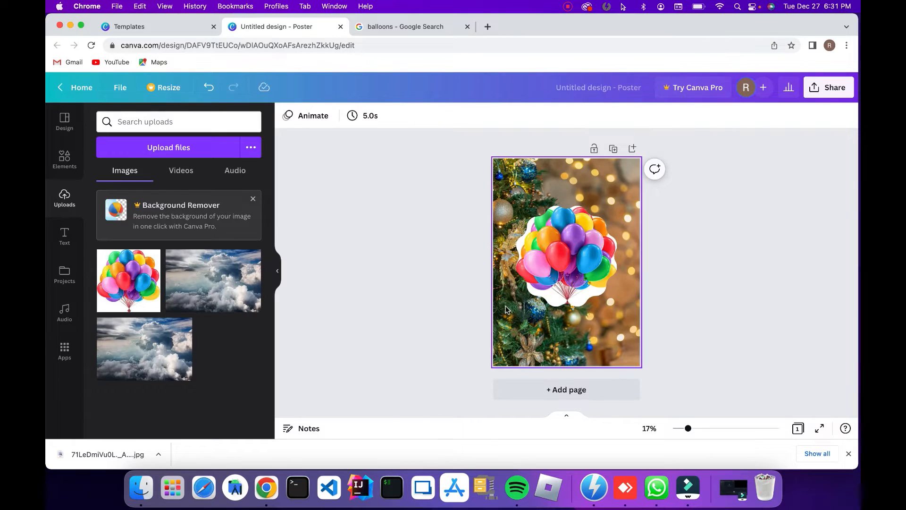
pyautogui.click(445, 305)
pyautogui.moveTo(613, 241); pyautogui.dragTo(613, 208)
pyautogui.click(518, 342)
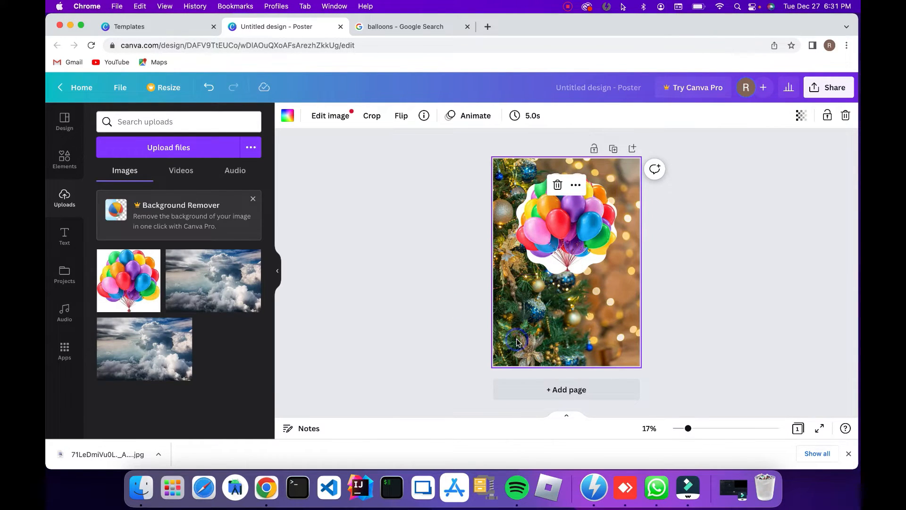
pyautogui.click(384, 259)
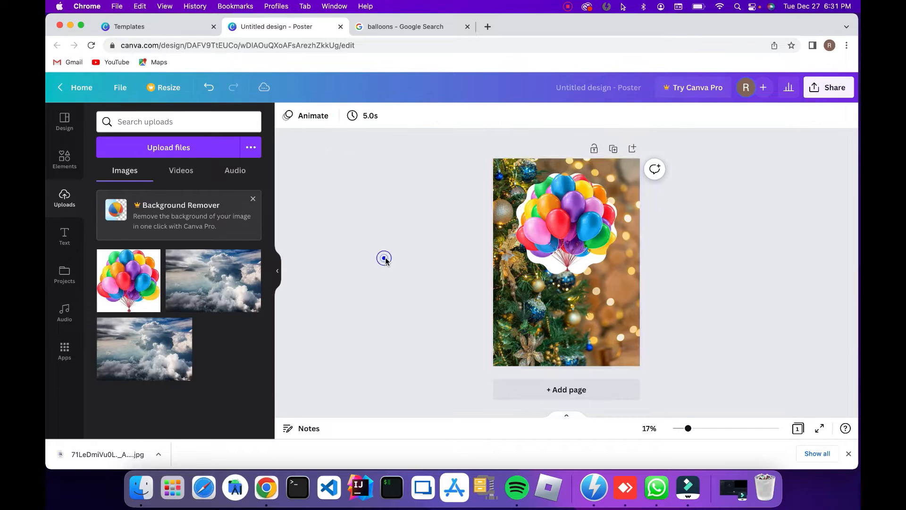
# - Replace the poster's Christmas tree background with the uploaded clouds photo
pyautogui.moveTo(179, 360); pyautogui.dragTo(553, 359)
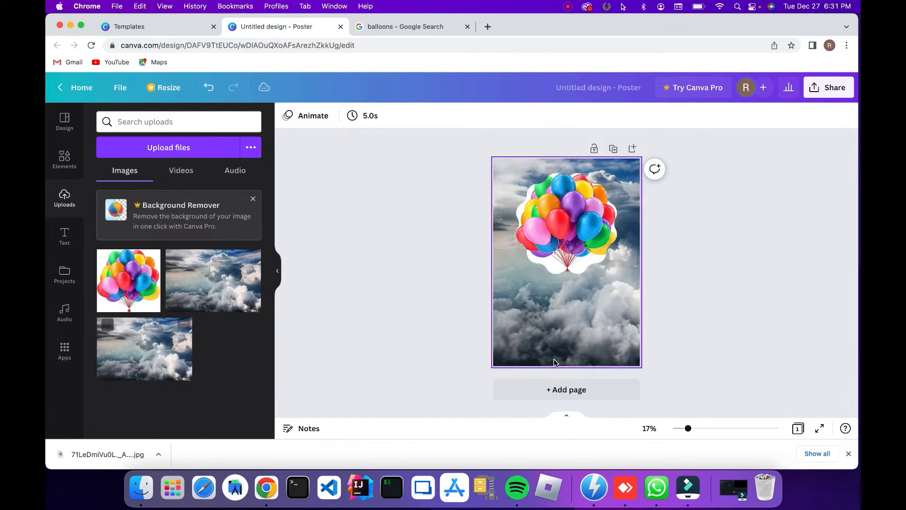
pyautogui.moveTo(573, 232); pyautogui.dragTo(582, 228)
pyautogui.click(743, 249)
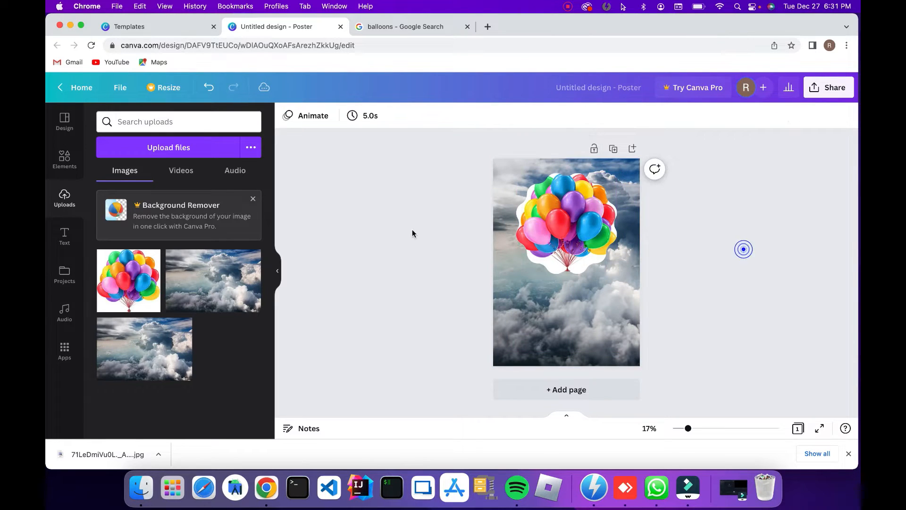
# - Look through the font combinations and place the glowing green "CHEERS!" text on the poster just below the balloons
pyautogui.click(65, 236)
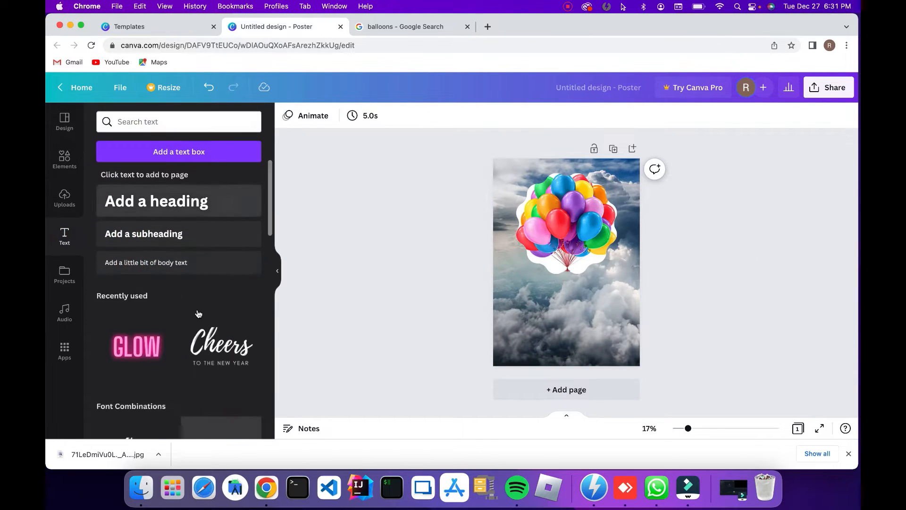
pyautogui.scroll(-5, 198, 309)
pyautogui.scroll(-15, 199, 309)
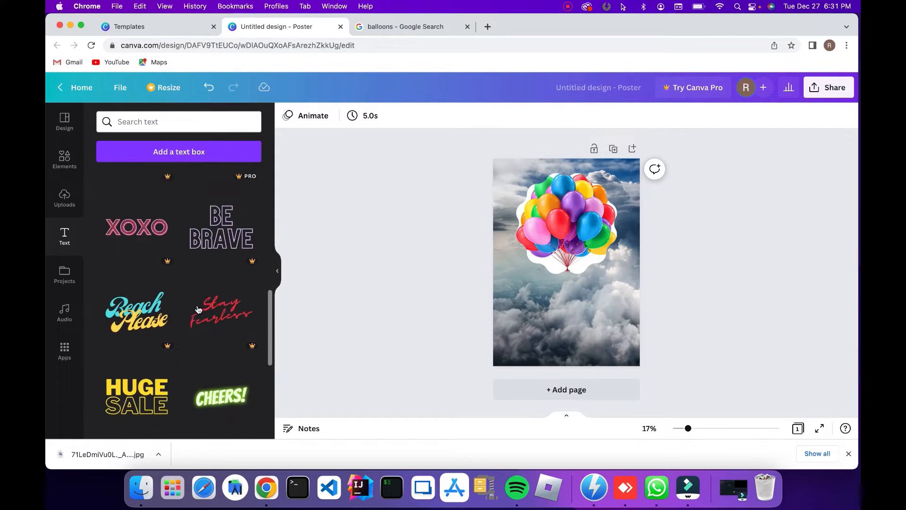
pyautogui.scroll(15, 198, 309)
pyautogui.scroll(-8, 198, 310)
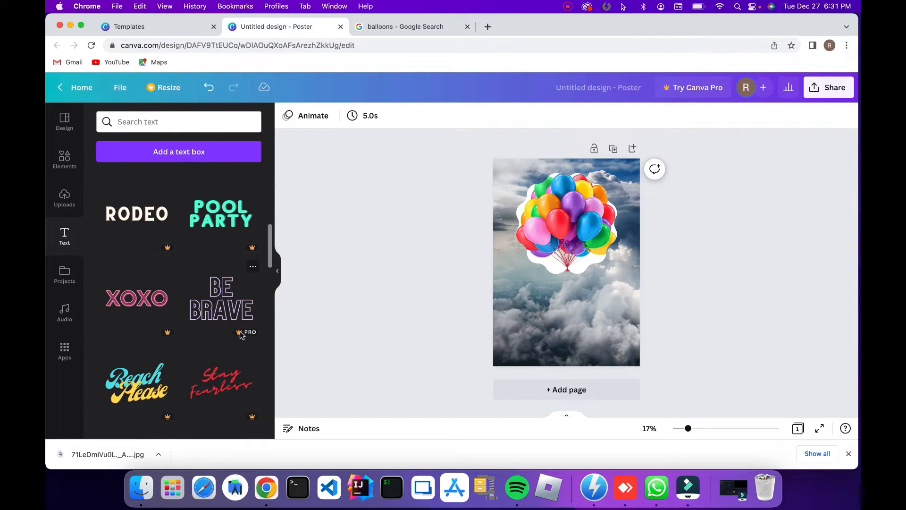
pyautogui.scroll(5, 219, 229)
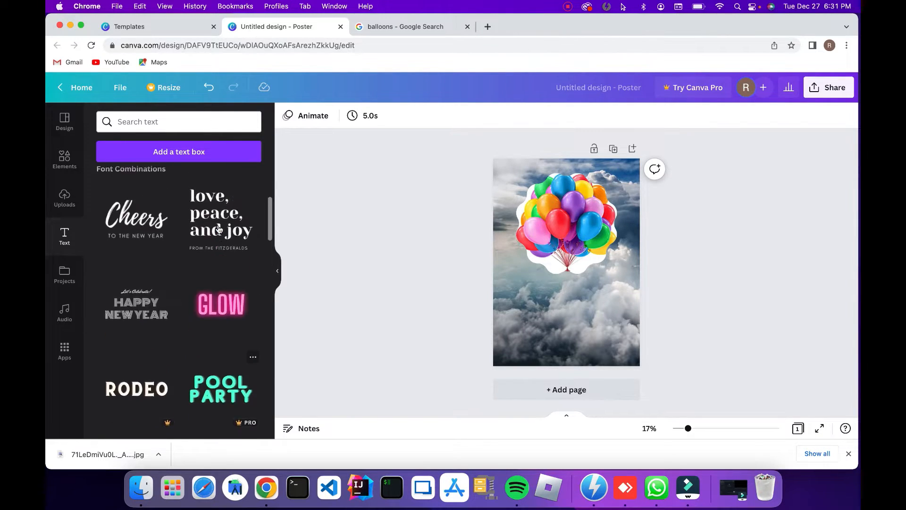
pyautogui.scroll(-4, 213, 256)
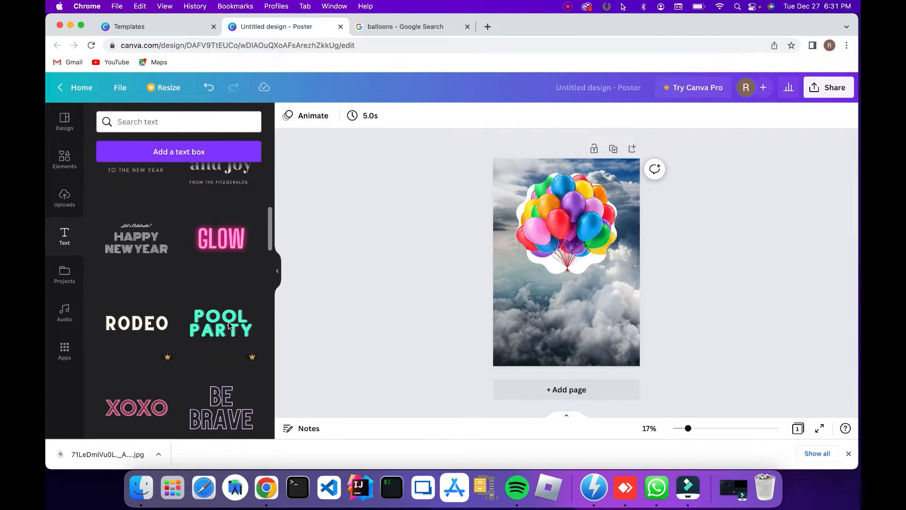
pyautogui.scroll(-8, 254, 354)
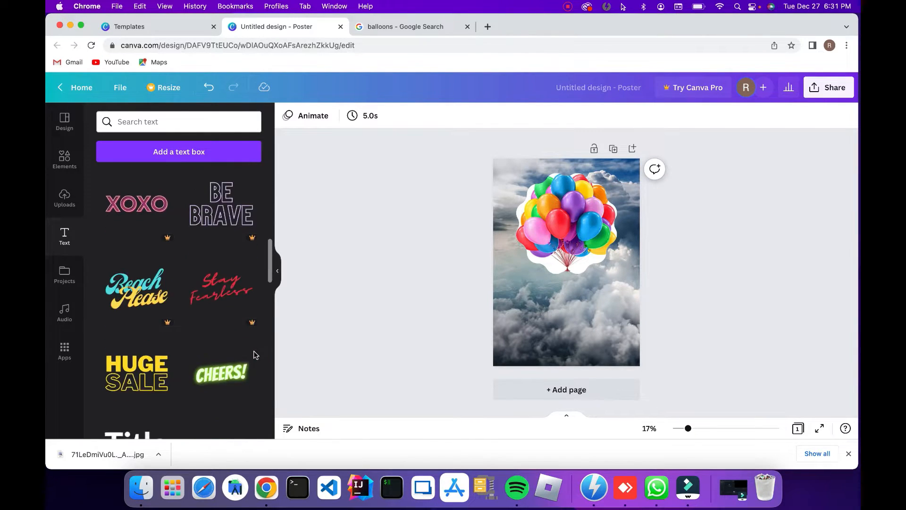
pyautogui.moveTo(141, 254)
pyautogui.mouseDown()
pyautogui.moveTo(586, 271)
pyautogui.moveTo(565, 304)
pyautogui.moveTo(75, 302)
pyautogui.moveTo(621, 326)
pyautogui.moveTo(138, 245)
pyautogui.mouseUp()
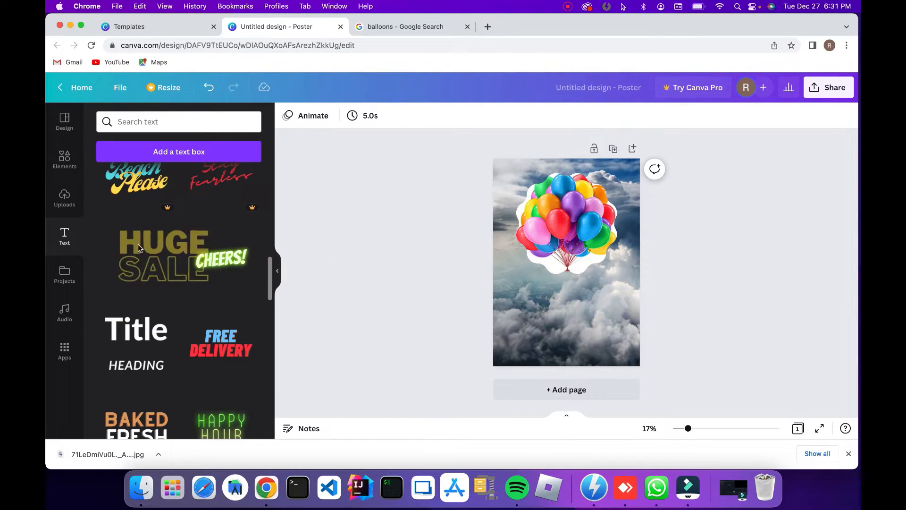
pyautogui.moveTo(221, 258); pyautogui.dragTo(539, 308)
# - Replace the wording of the glowing green text with "PARTY!"
pyautogui.doubleClick(554, 301)
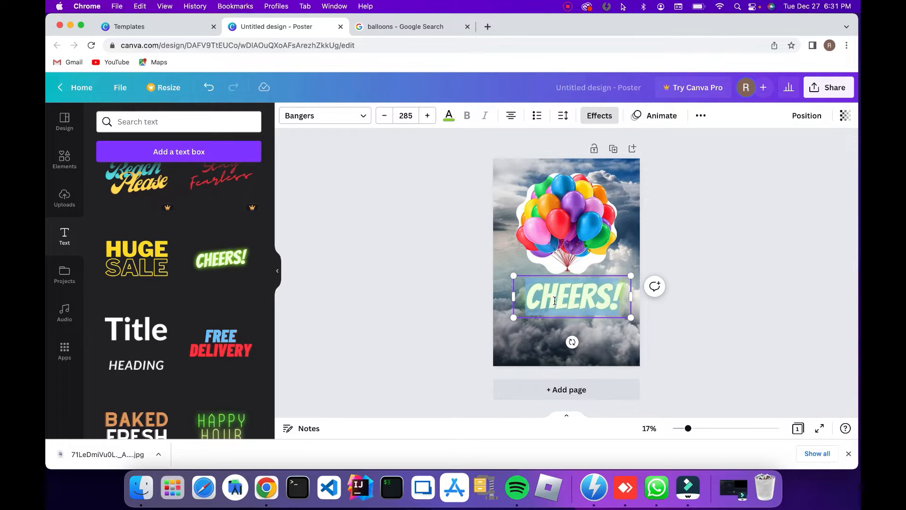
pyautogui.write('PARTYY')
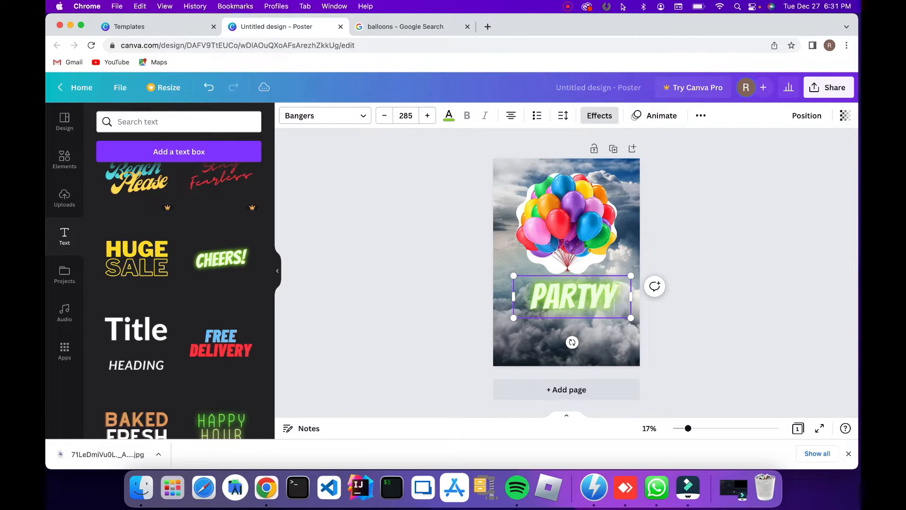
pyautogui.press('BackSpace')
pyautogui.write('!')
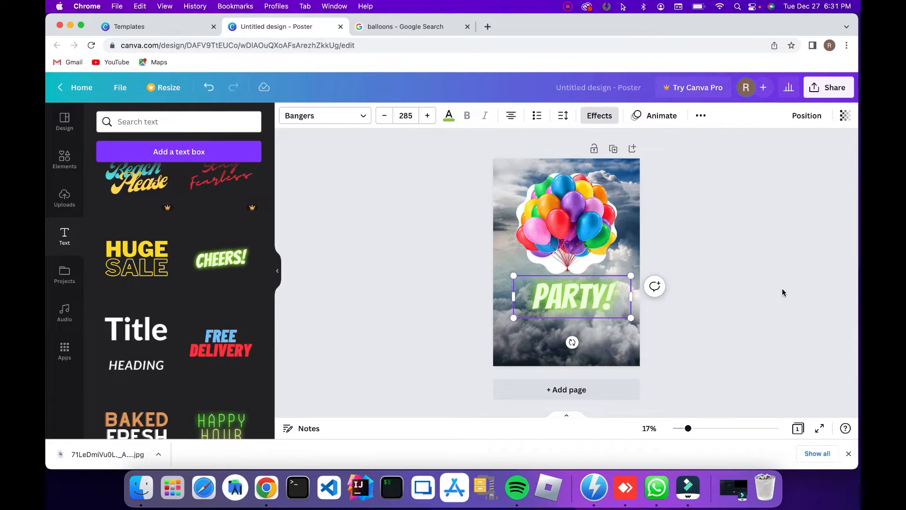
pyautogui.click(782, 292)
# - Centre the "PARTY!" text horizontally slightly lower on the poster and set its font size to 280
pyautogui.click(562, 291)
pyautogui.moveTo(563, 292); pyautogui.dragTo(557, 297)
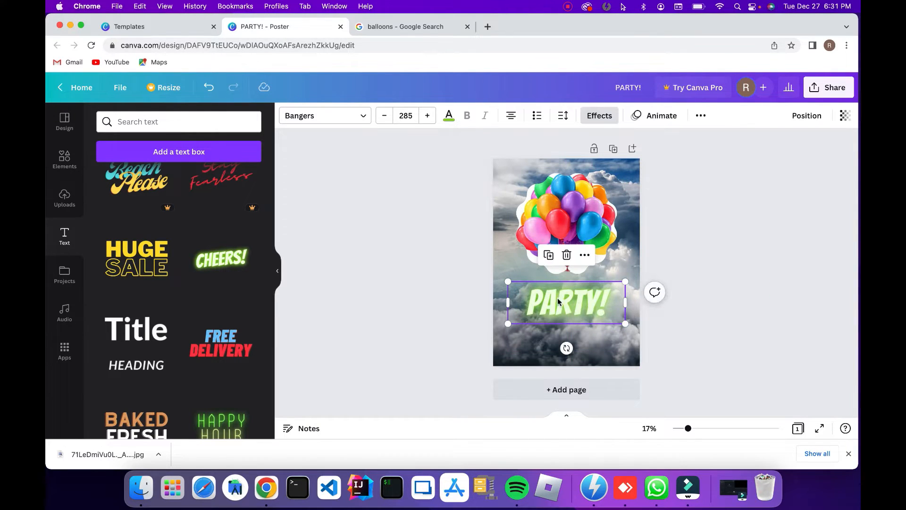
pyautogui.click(387, 118)
pyautogui.click(405, 115)
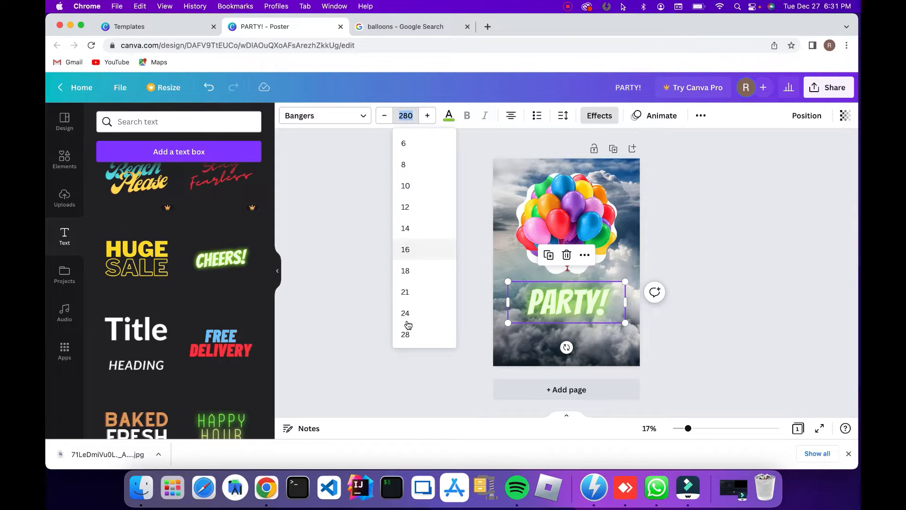
pyautogui.click(319, 259)
pyautogui.click(317, 259)
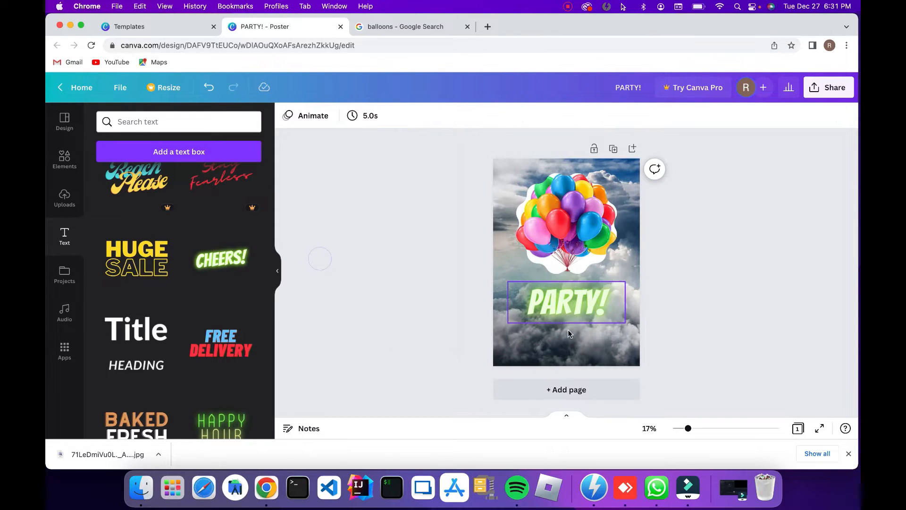
# - Change the "PARTY!" text colour to pink and enlarge the text slightly
pyautogui.click(560, 308)
pyautogui.click(448, 118)
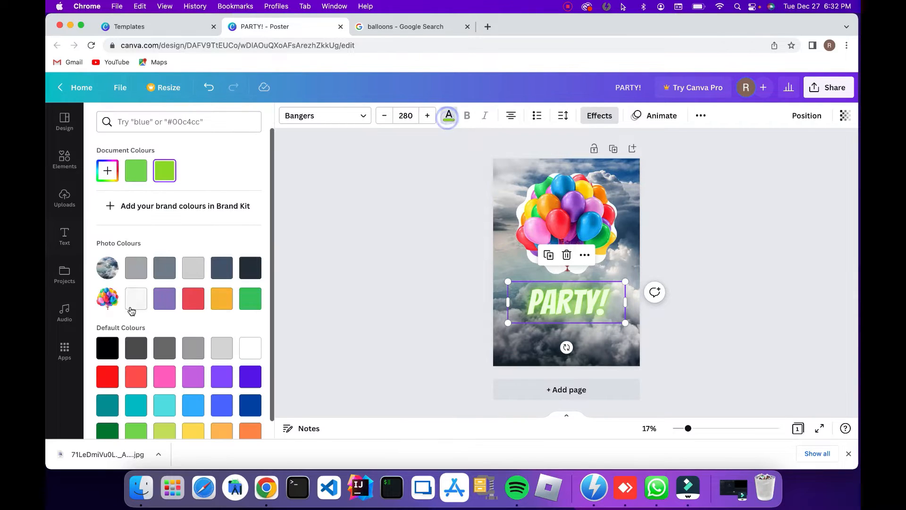
pyautogui.click(164, 376)
pyautogui.click(420, 336)
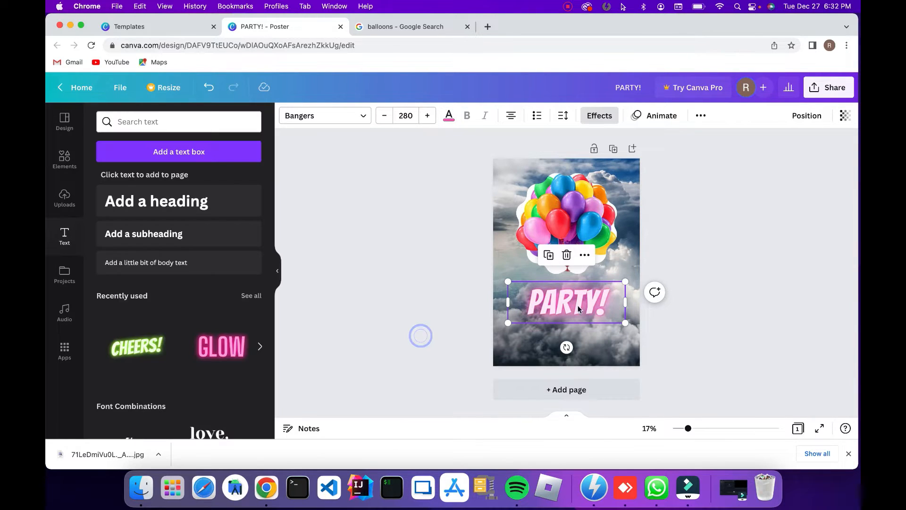
pyautogui.moveTo(635, 330)
pyautogui.mouseDown()
pyautogui.moveTo(716, 346)
pyautogui.moveTo(617, 329)
pyautogui.moveTo(635, 335)
pyautogui.mouseUp()
pyautogui.click(680, 338)
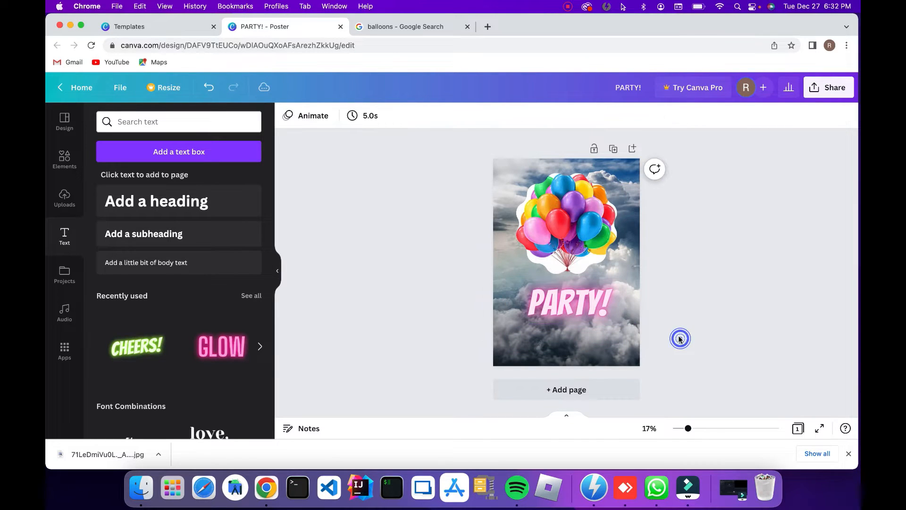
# - Move the "PARTY!" text slightly lower on the poster and deselect it
pyautogui.moveTo(549, 296); pyautogui.dragTo(580, 309)
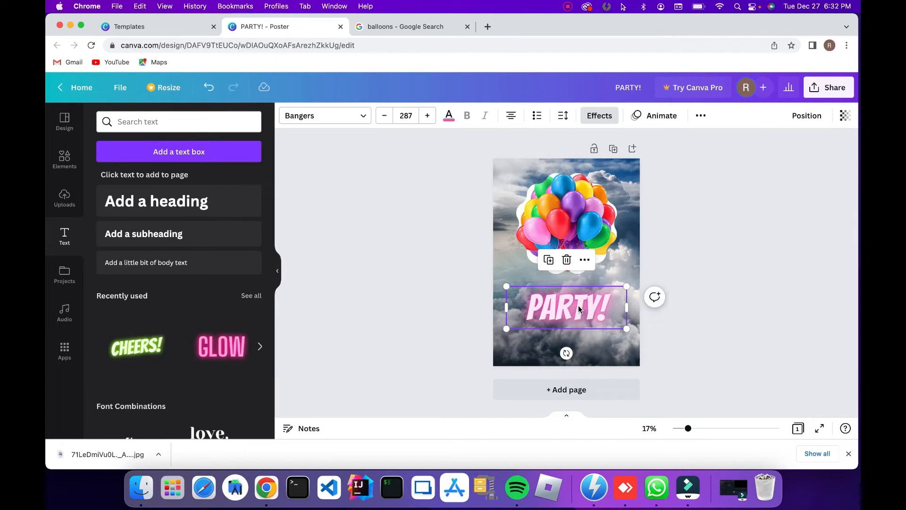
pyautogui.click(579, 307)
pyautogui.click(692, 307)
pyautogui.click(570, 305)
pyautogui.click(743, 307)
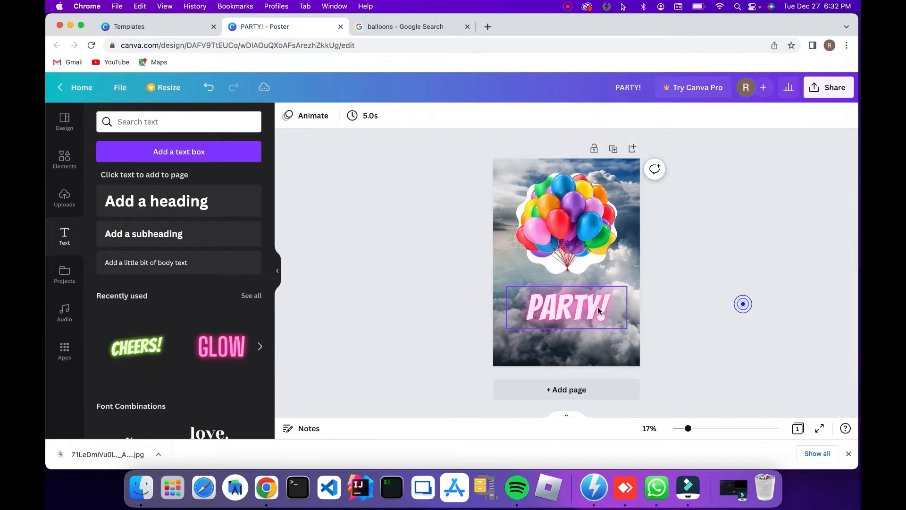
pyautogui.click(597, 308)
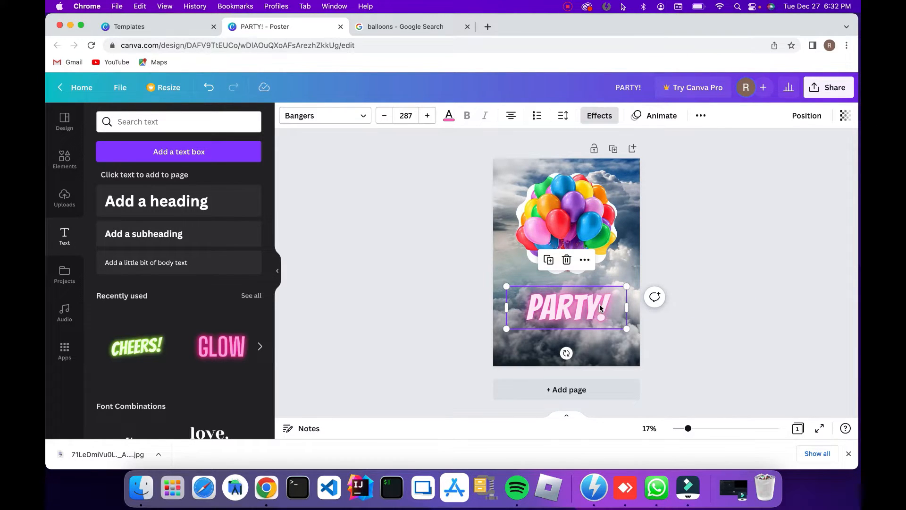
pyautogui.click(725, 284)
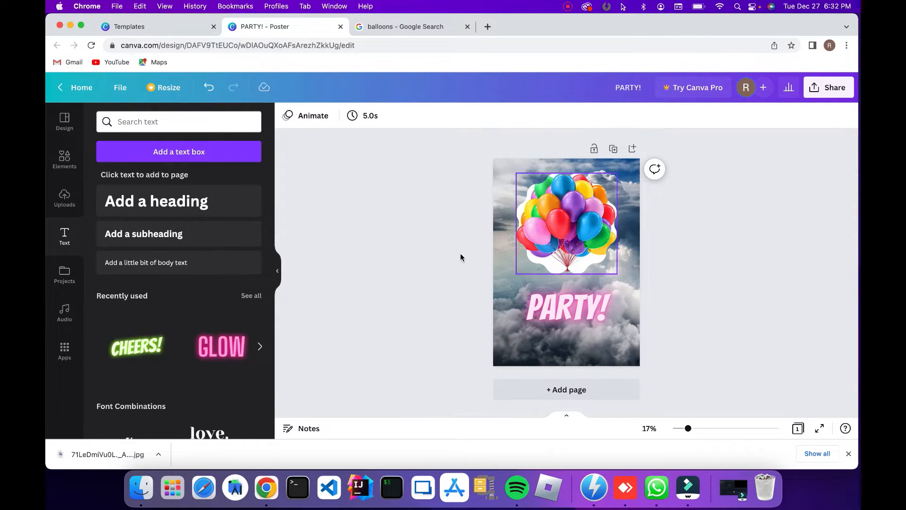
pyautogui.click(63, 278)
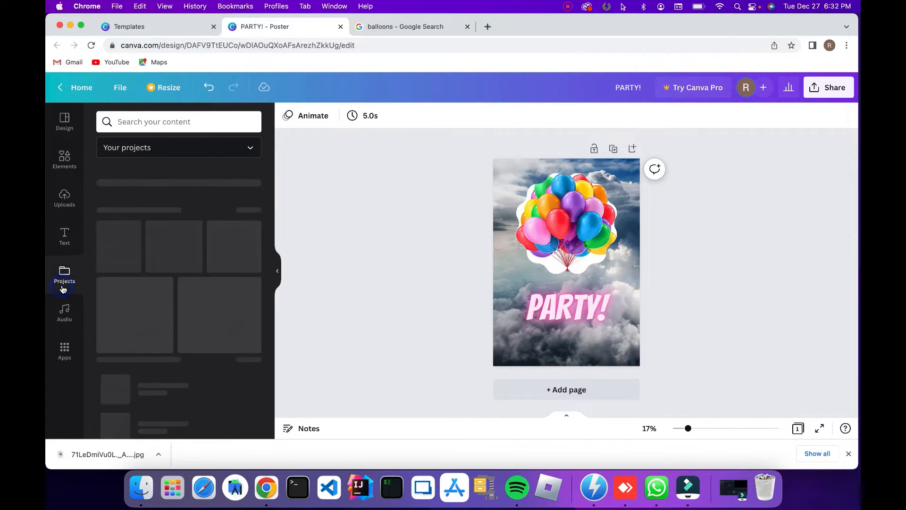
pyautogui.click(62, 314)
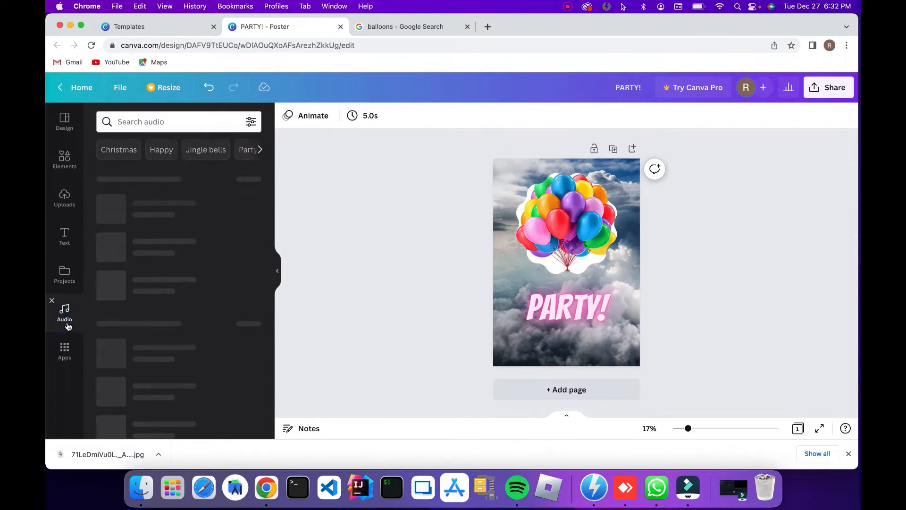
pyautogui.click(51, 302)
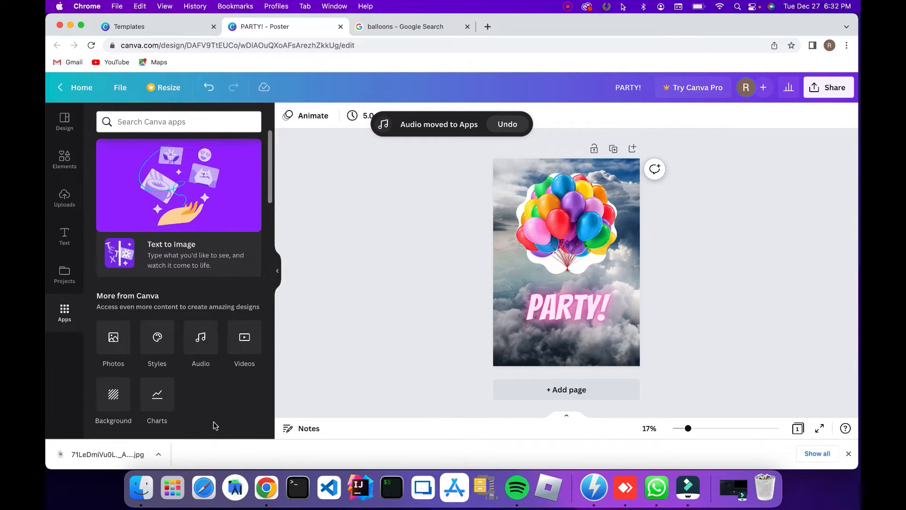
# - Add the "Video Game Blockbuster" track from the Epic audio collection to the poster and preview it briefly
pyautogui.click(199, 344)
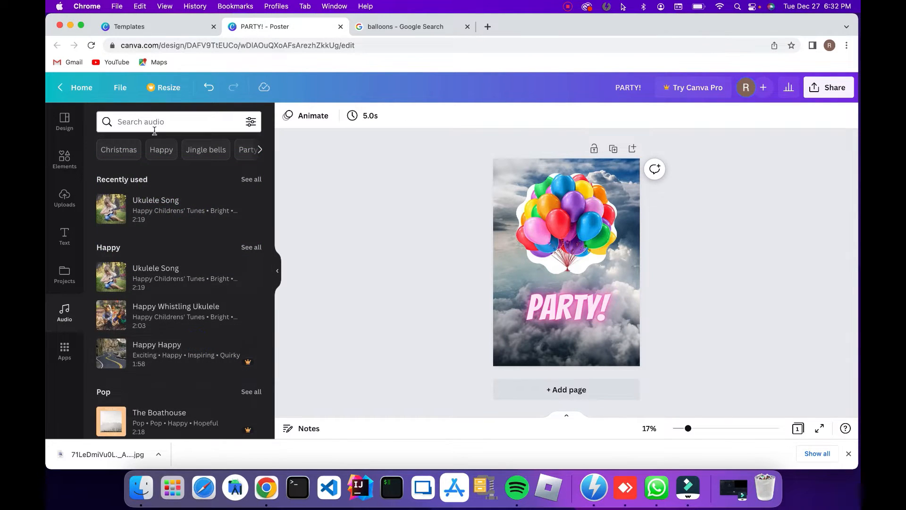
pyautogui.scroll(-5, 173, 293)
pyautogui.scroll(-4, 173, 294)
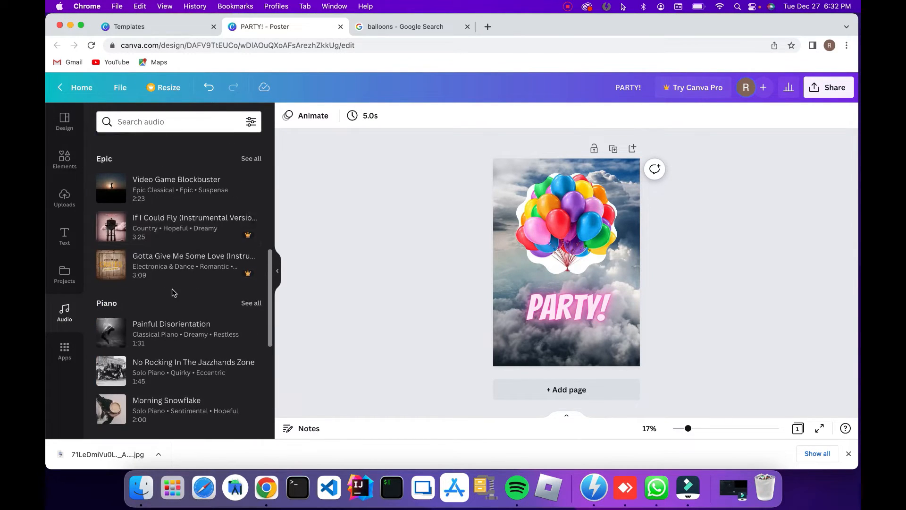
pyautogui.click(131, 194)
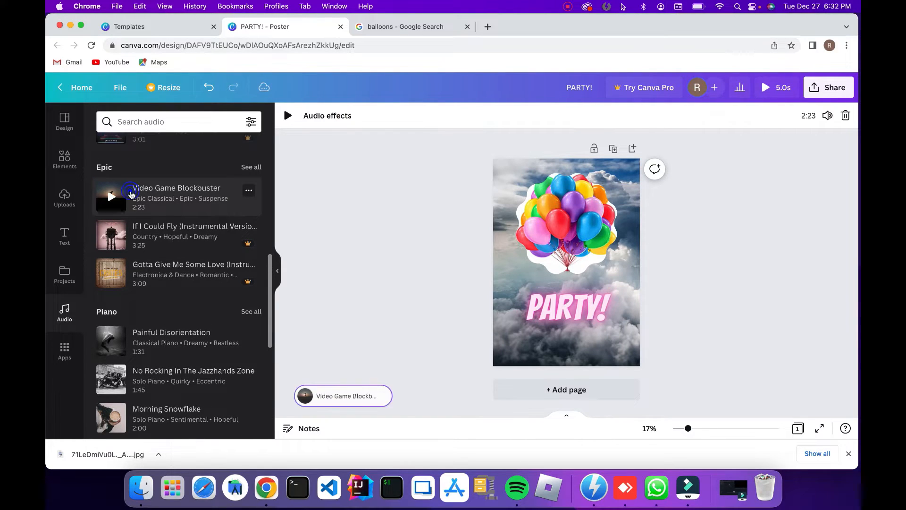
pyautogui.moveTo(148, 193); pyautogui.dragTo(529, 280)
pyautogui.click(288, 118)
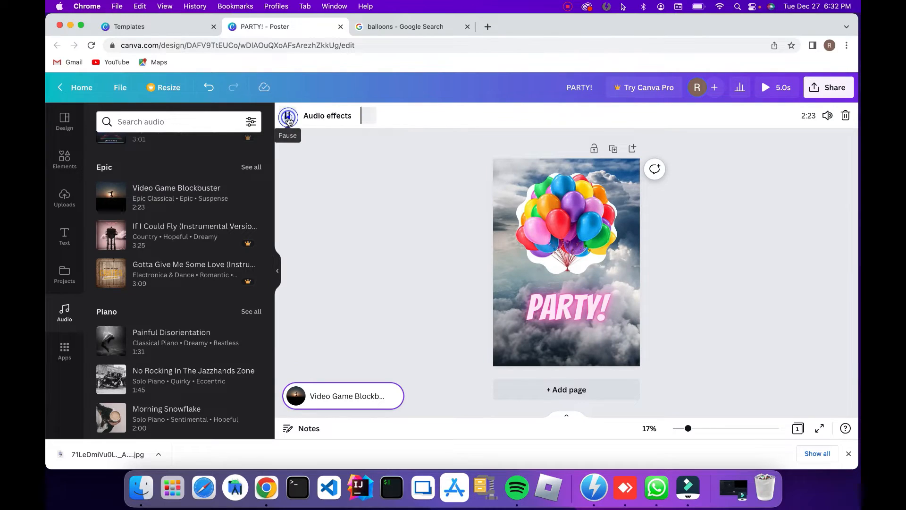
pyautogui.click(288, 119)
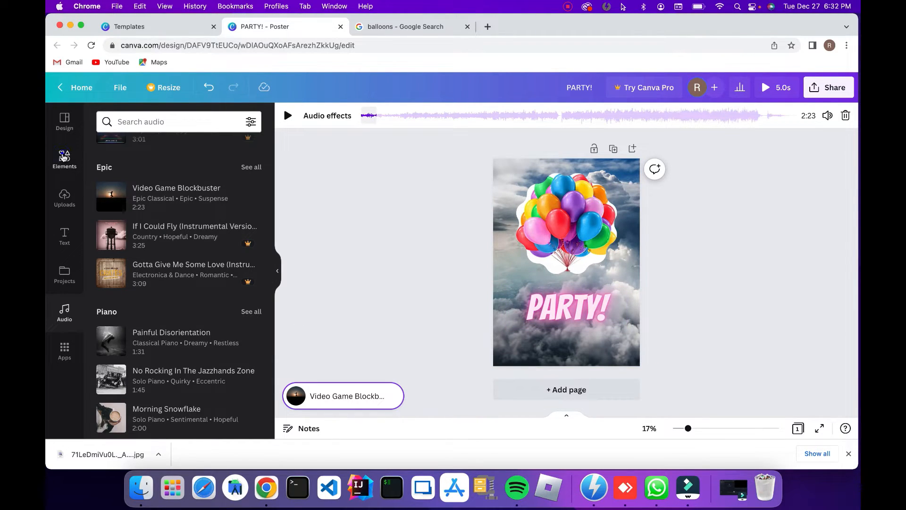
# - Dismiss the browser's downloads bar and clear the selection of the audio track on the poster
pyautogui.click(65, 159)
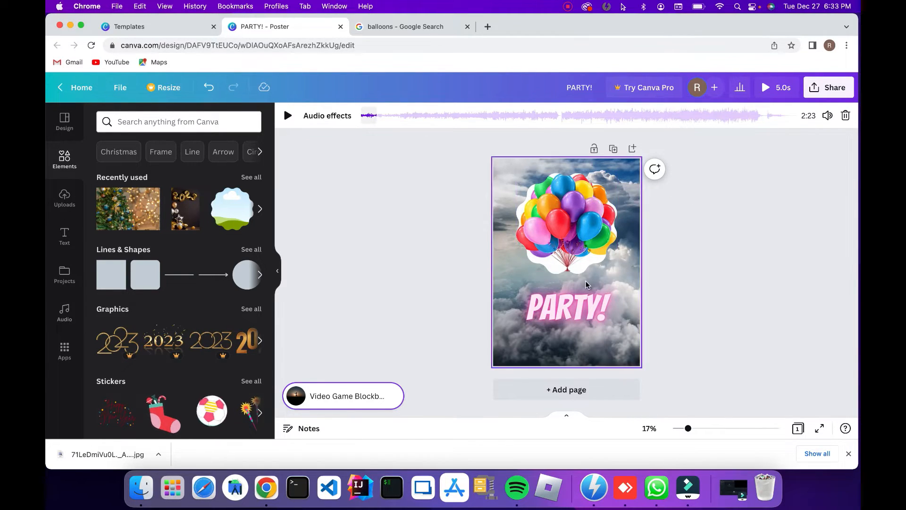
pyautogui.click(849, 455)
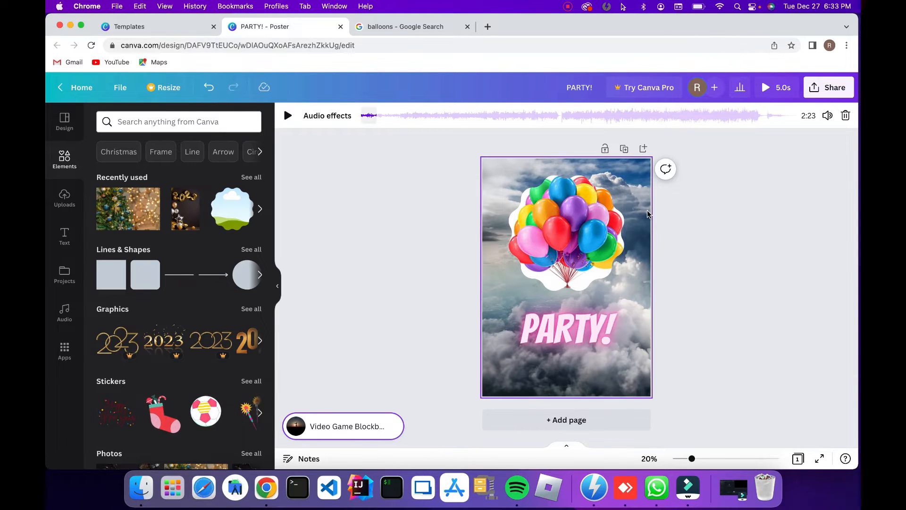
pyautogui.moveTo(417, 192); pyautogui.dragTo(694, 402)
pyautogui.click(706, 338)
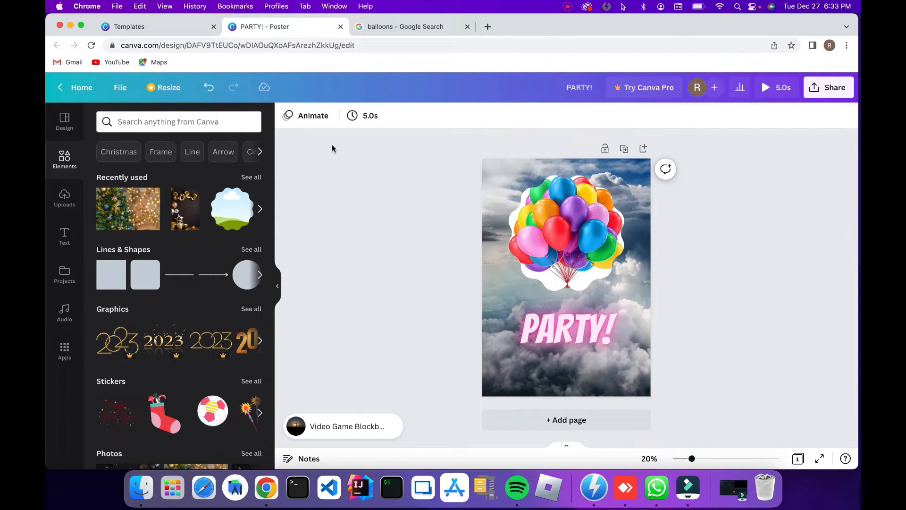
# - Return to the home page and open the "MY SELF" poster from the recent designs
pyautogui.click(71, 88)
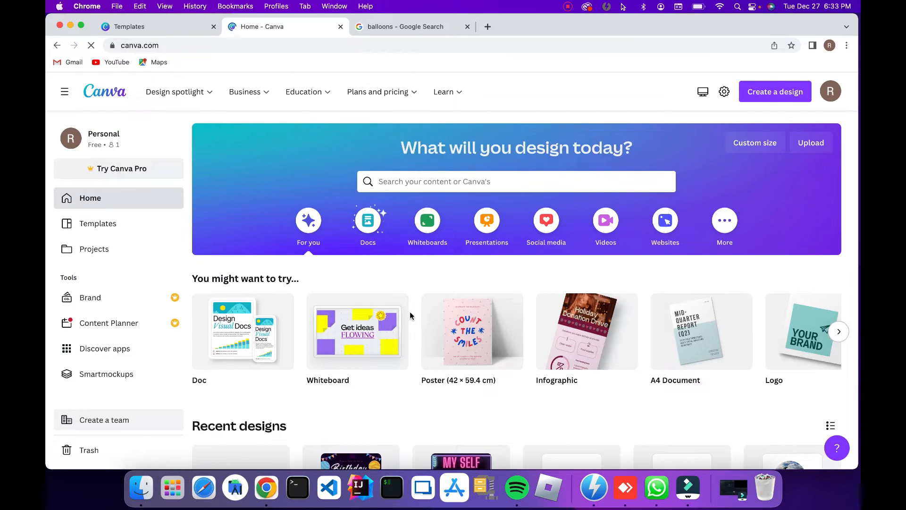
pyautogui.scroll(-3, 410, 311)
pyautogui.scroll(-1, 409, 312)
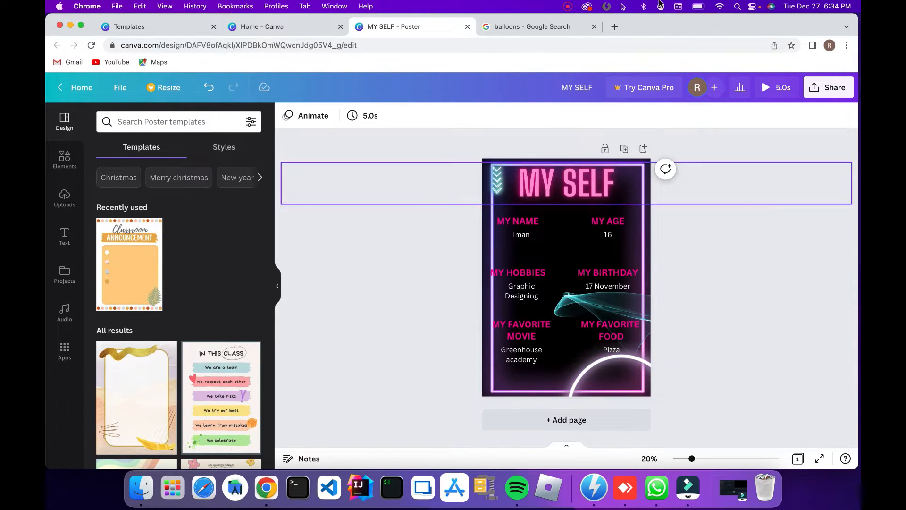
# - Search Google Images in a new browser tab for "my self on canva"
pyautogui.click(614, 27)
pyautogui.write('MY S')
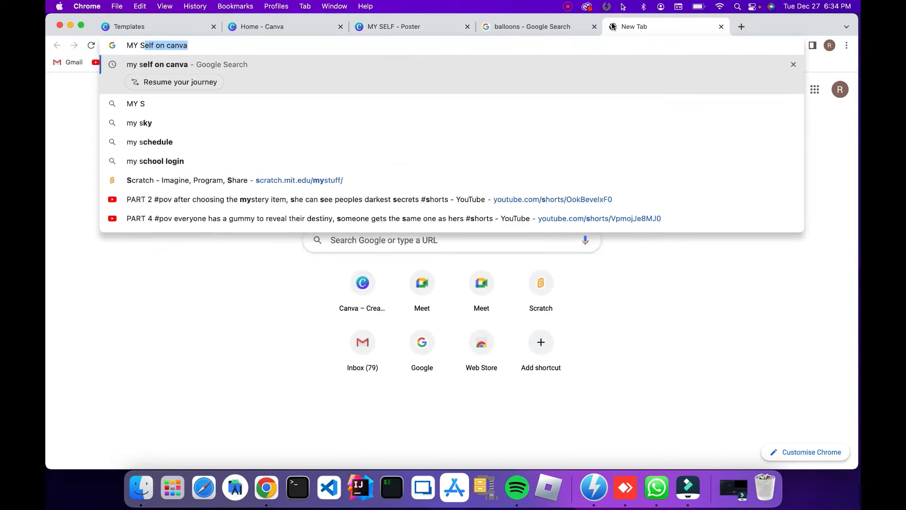
pyautogui.write('ELF')
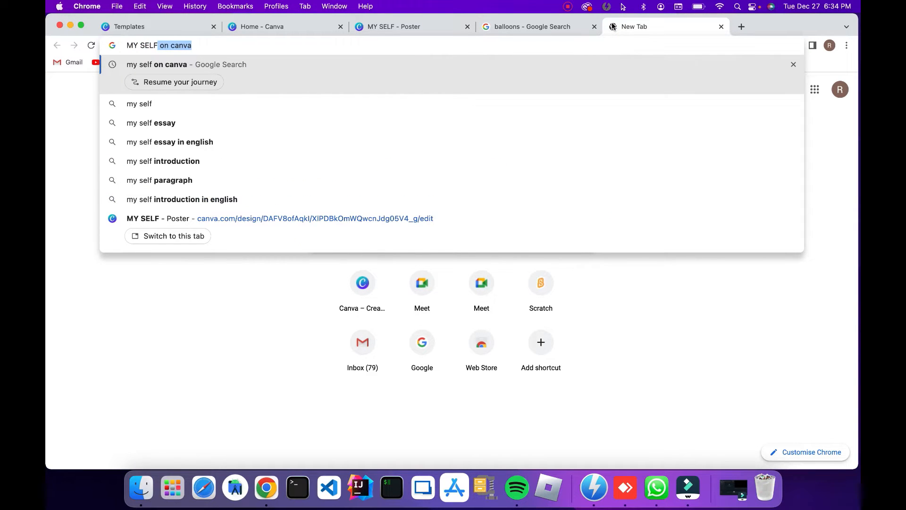
pyautogui.press('Return')
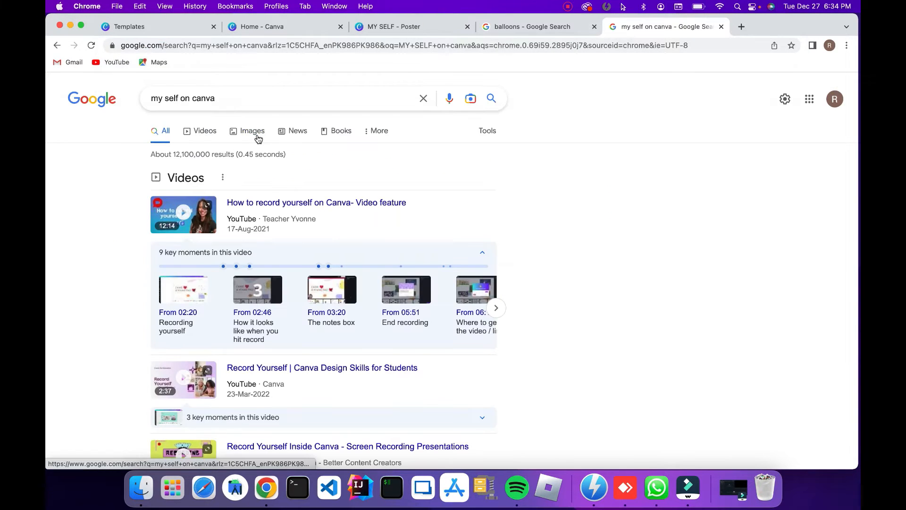
pyautogui.click(257, 132)
# - Examine the "All About Me" poster examples among the image results and related content, and close the search tab
pyautogui.scroll(-2, 351, 279)
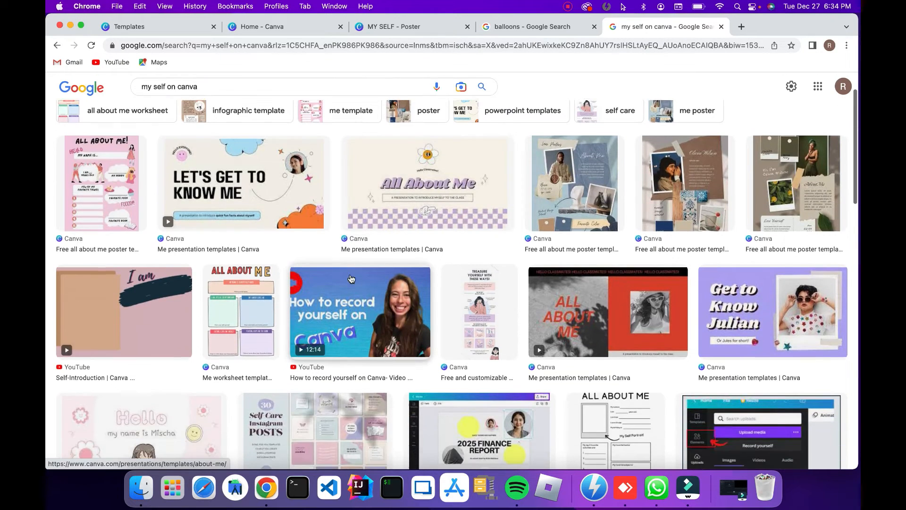
pyautogui.click(101, 183)
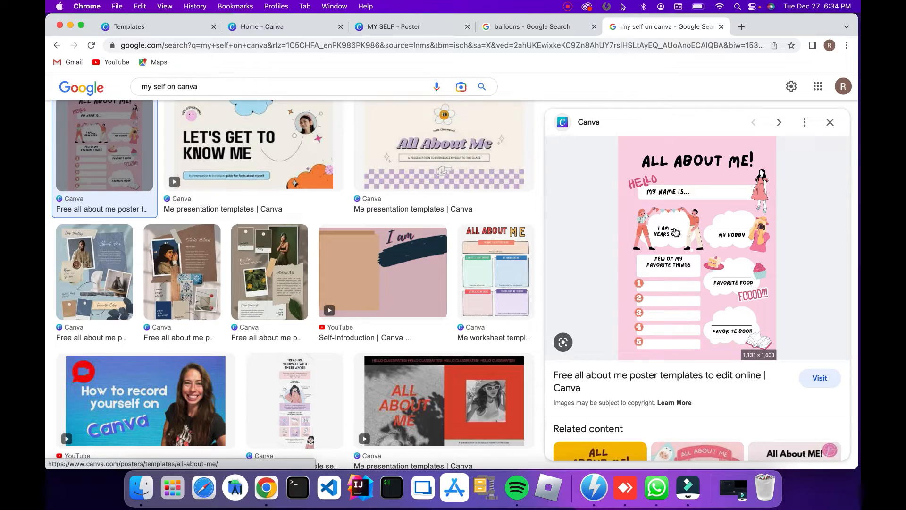
pyautogui.scroll(-6, 673, 256)
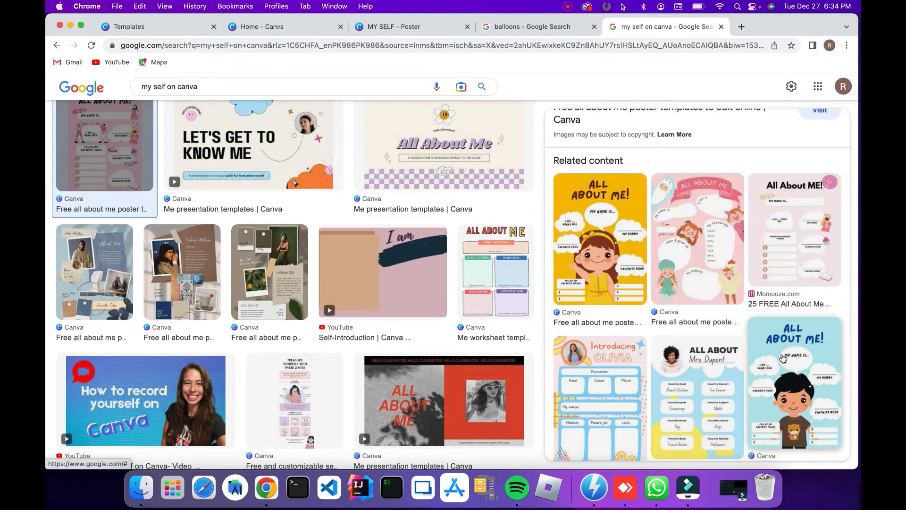
pyautogui.scroll(-5, 650, 411)
pyautogui.scroll(-3, 650, 411)
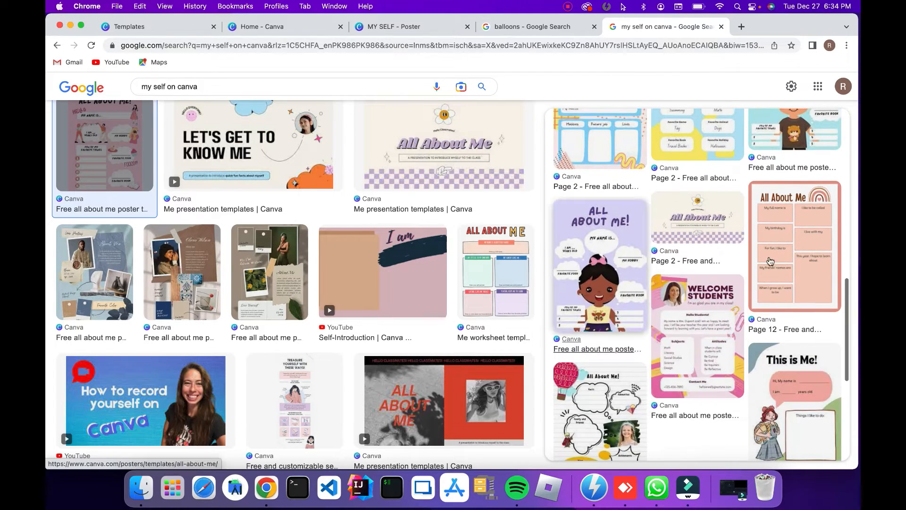
pyautogui.scroll(-3, 661, 330)
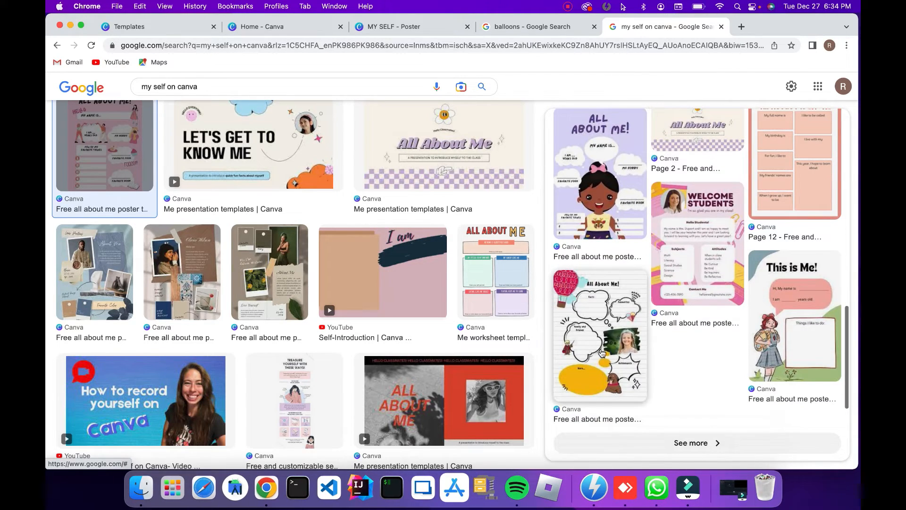
pyautogui.click(592, 441)
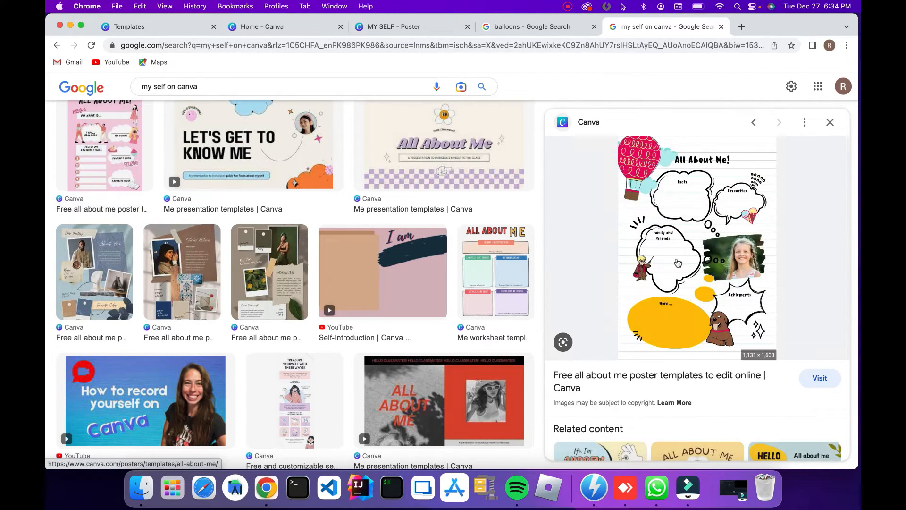
pyautogui.press('super+w')
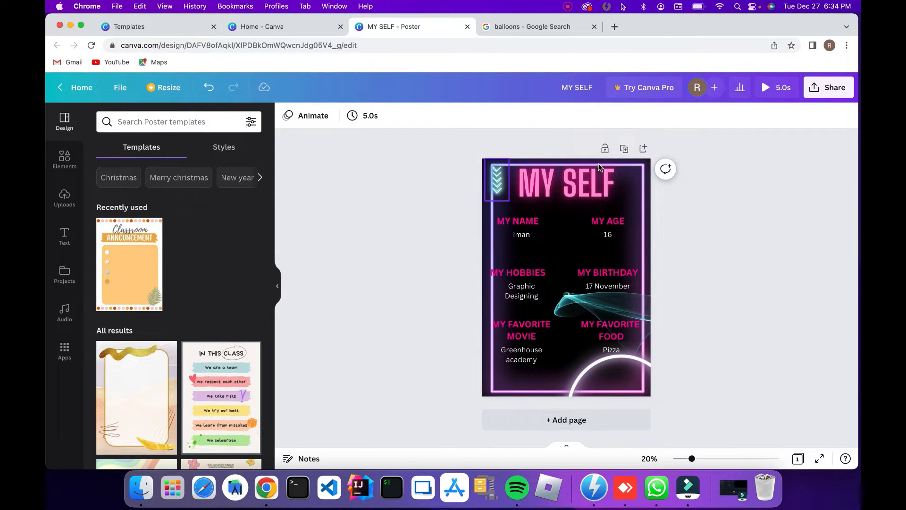
# - Inspect the arrow graphic and the title text on the "MY SELF" poster, leaving them unselected
pyautogui.click(498, 176)
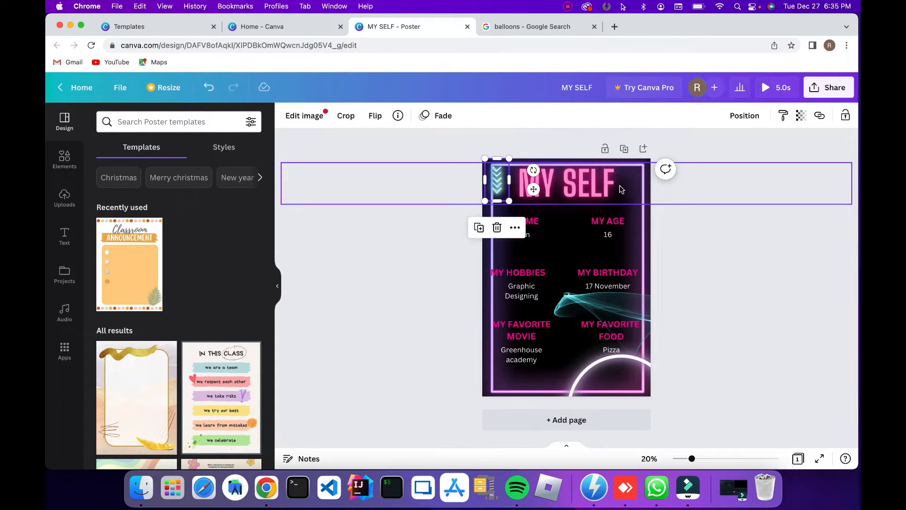
pyautogui.click(621, 189)
pyautogui.click(681, 295)
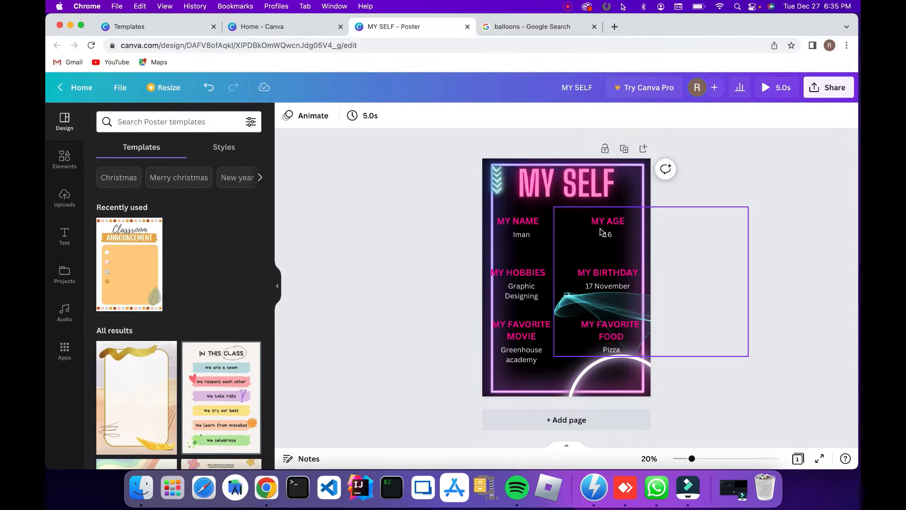
# - Create a new blank 42 × 59.4 cm poster from the suggestions on the home page
pyautogui.click(270, 27)
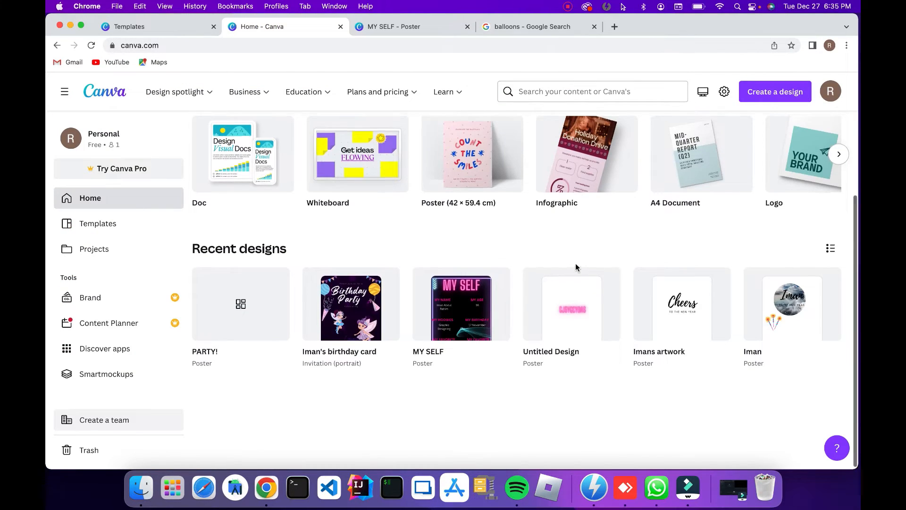
pyautogui.scroll(4, 576, 267)
pyautogui.scroll(-2, 424, 252)
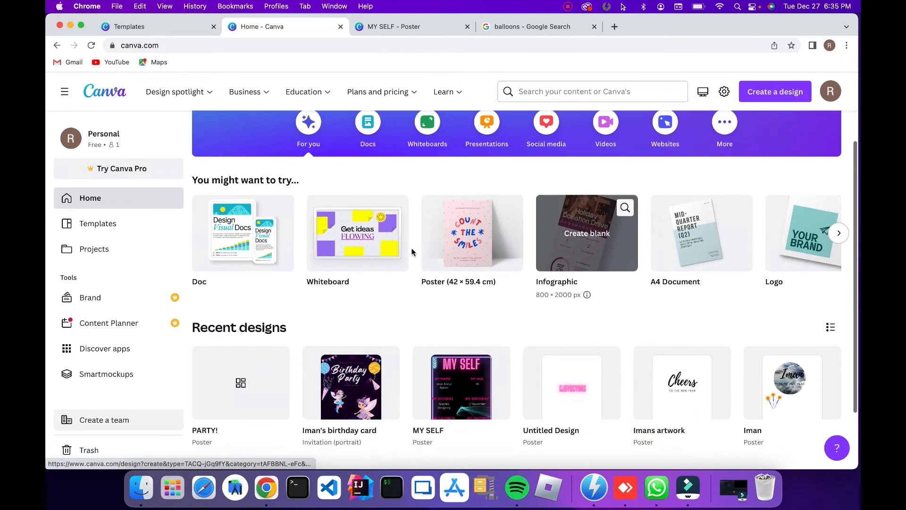
pyautogui.click(462, 238)
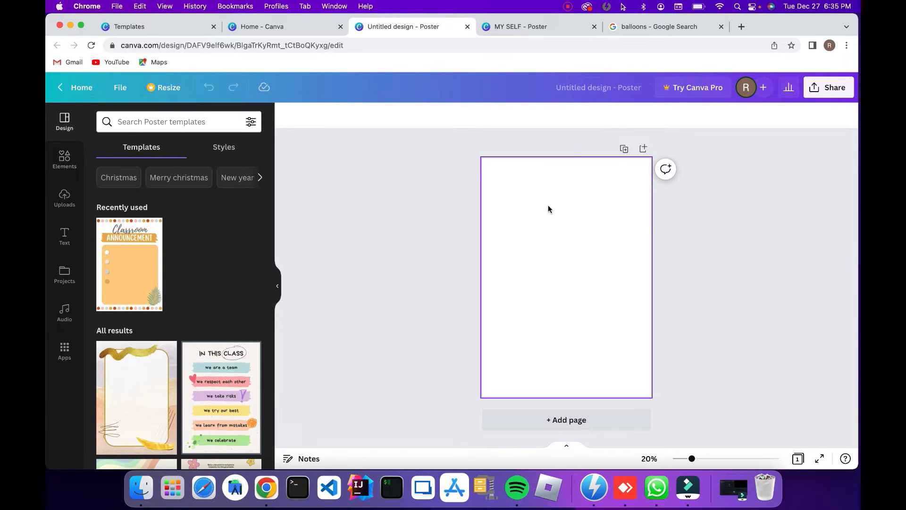
# - Search the elements library for "PAPER"
pyautogui.click(65, 161)
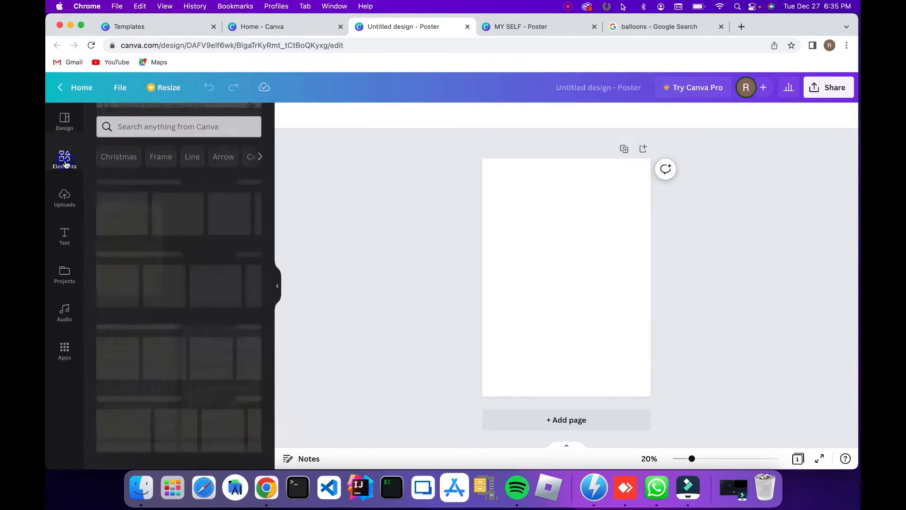
pyautogui.click(153, 122)
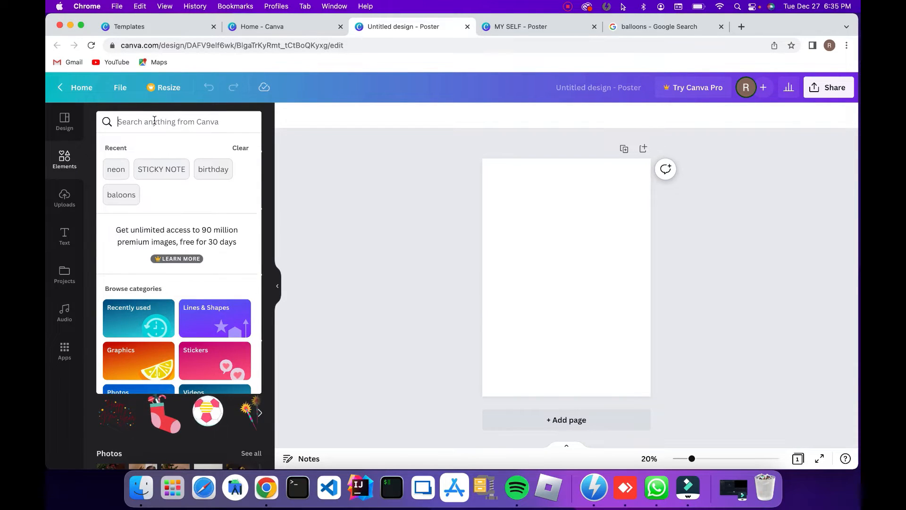
pyautogui.write('PAPER')
pyautogui.press('Return')
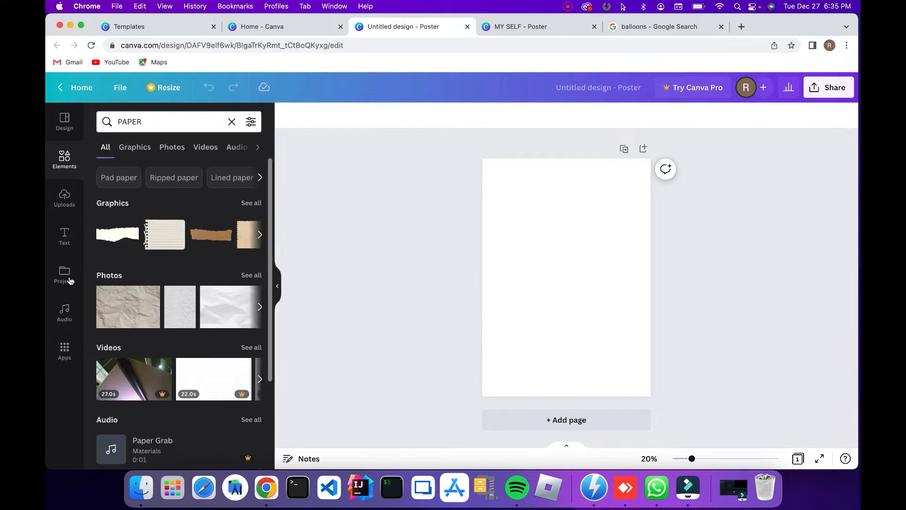
# - Set the beige torn-edge paper photo from the search results as the poster's full-page background
pyautogui.scroll(-3, 134, 333)
pyautogui.scroll(2, 189, 284)
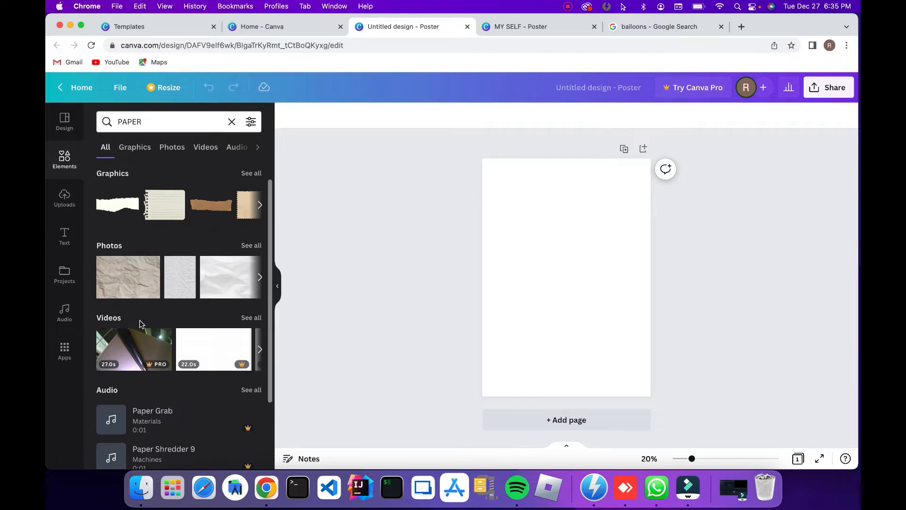
pyautogui.click(259, 206)
pyautogui.click(258, 208)
pyautogui.click(260, 282)
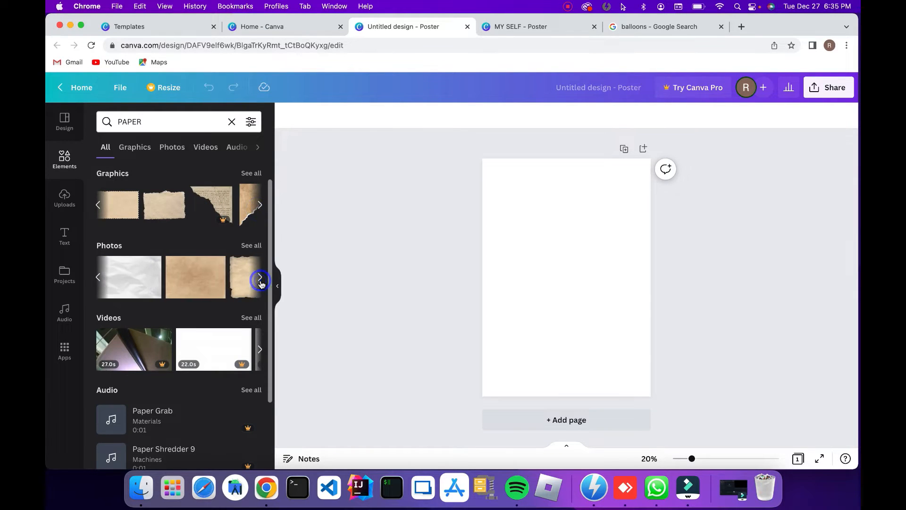
pyautogui.click(259, 282)
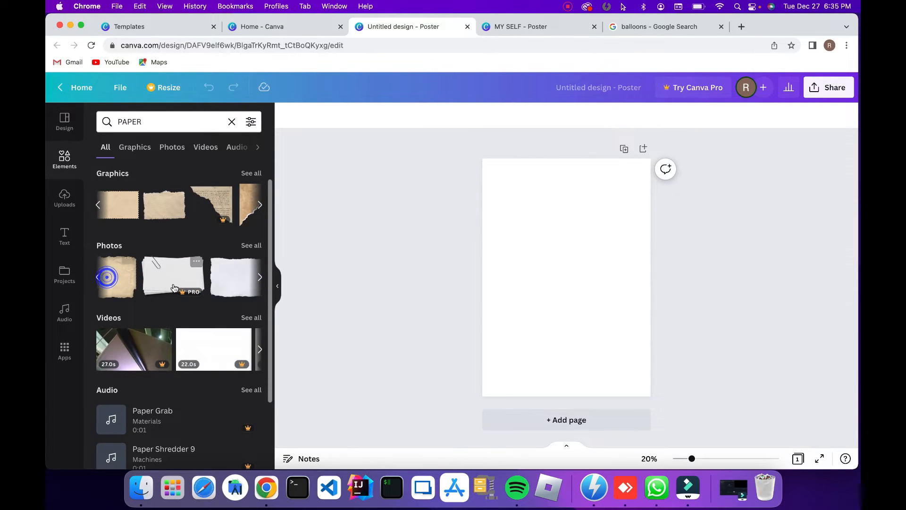
pyautogui.moveTo(121, 284); pyautogui.dragTo(494, 278)
pyautogui.click(598, 281)
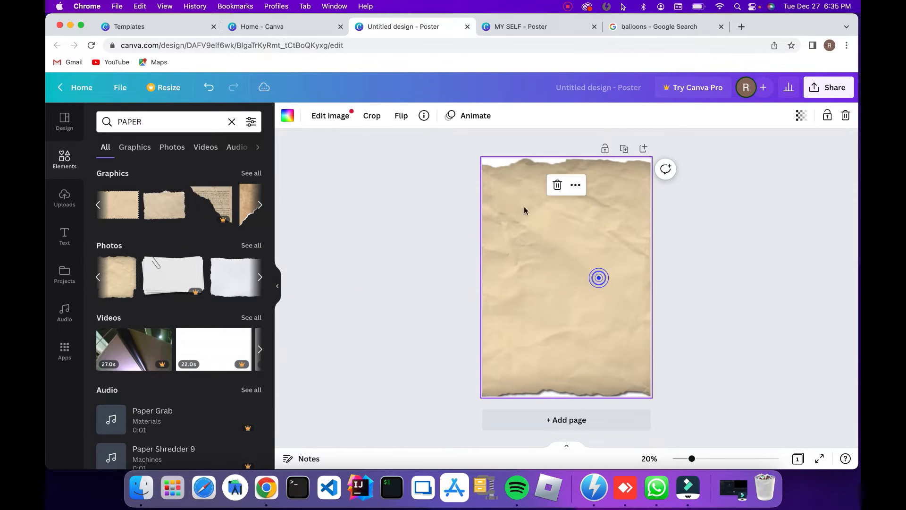
# - Enlarge the paper background image within its crop so its torn edges extend beyond the page
pyautogui.doubleClick(546, 238)
pyautogui.moveTo(454, 159); pyautogui.dragTo(428, 132)
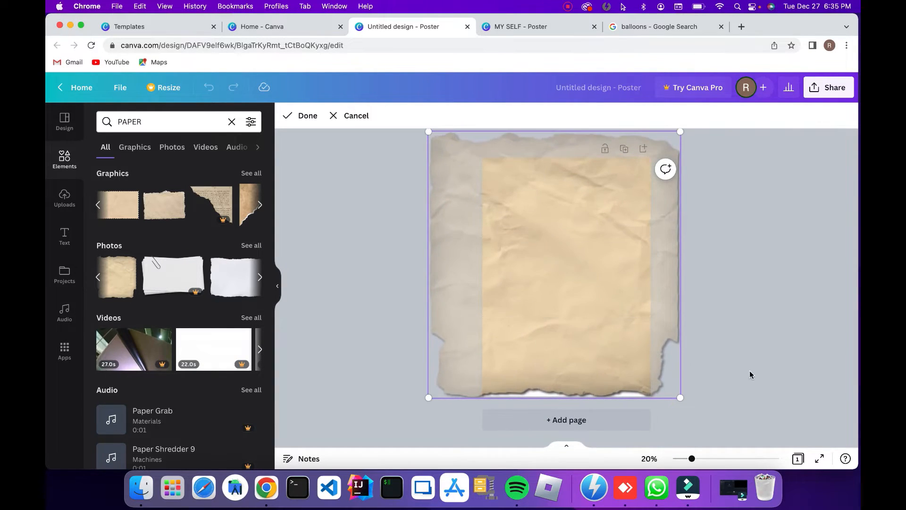
pyautogui.moveTo(681, 398); pyautogui.dragTo(712, 410)
pyautogui.click(707, 405)
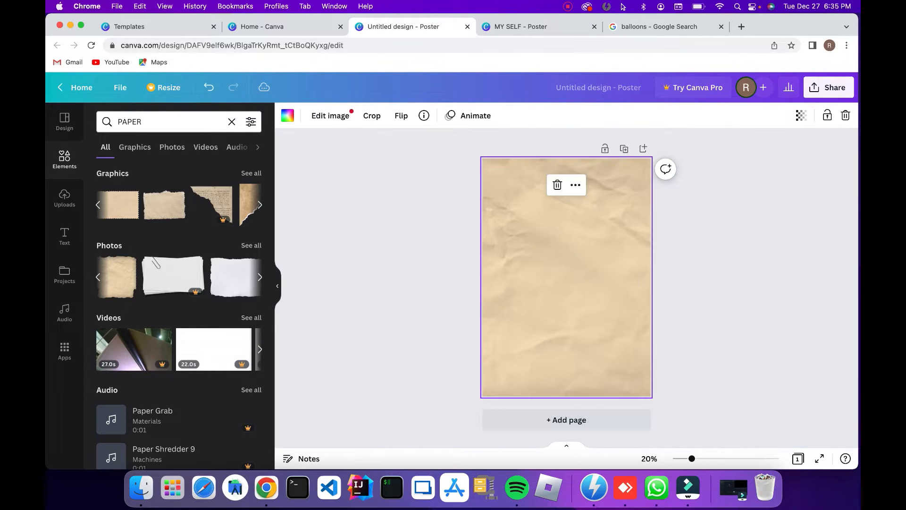
pyautogui.click(755, 286)
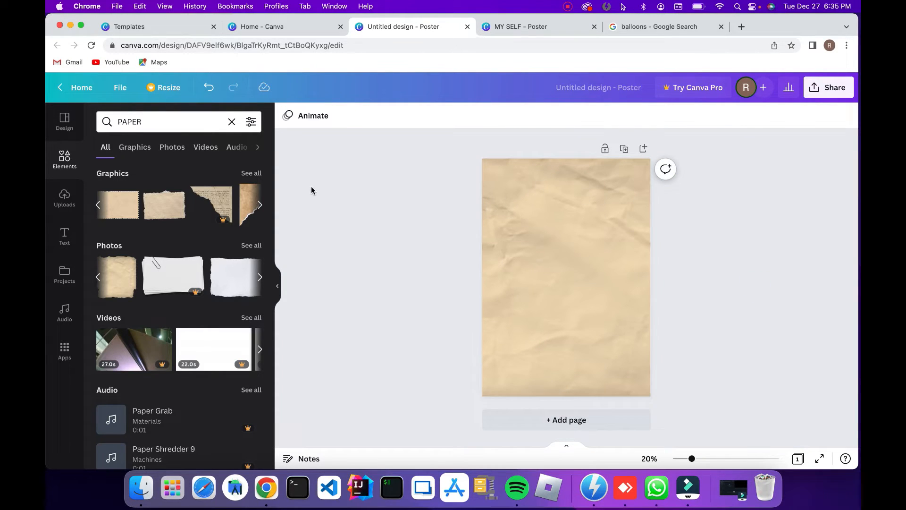
# - Add the grey crumpled paper photo and crop it to a wide strip centred near the page's upper edge
pyautogui.hscroll(5, 203, 283)
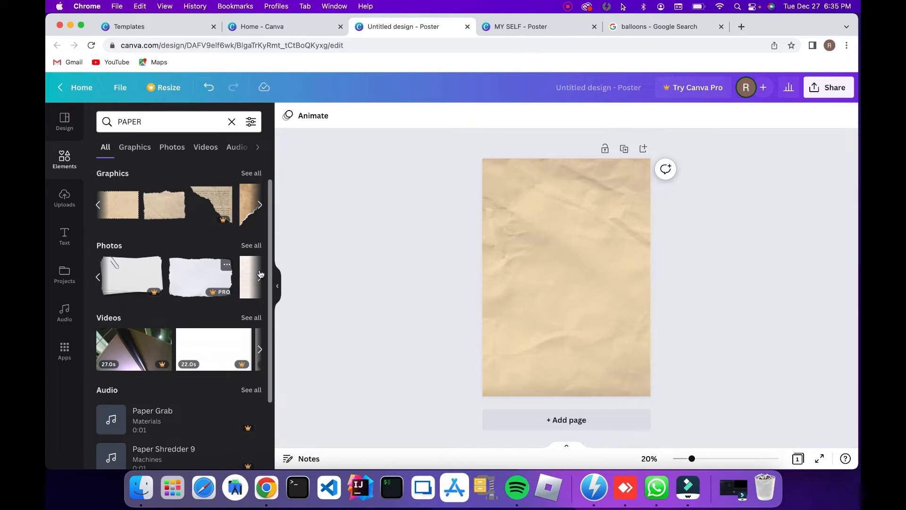
pyautogui.hscroll(4, 221, 289)
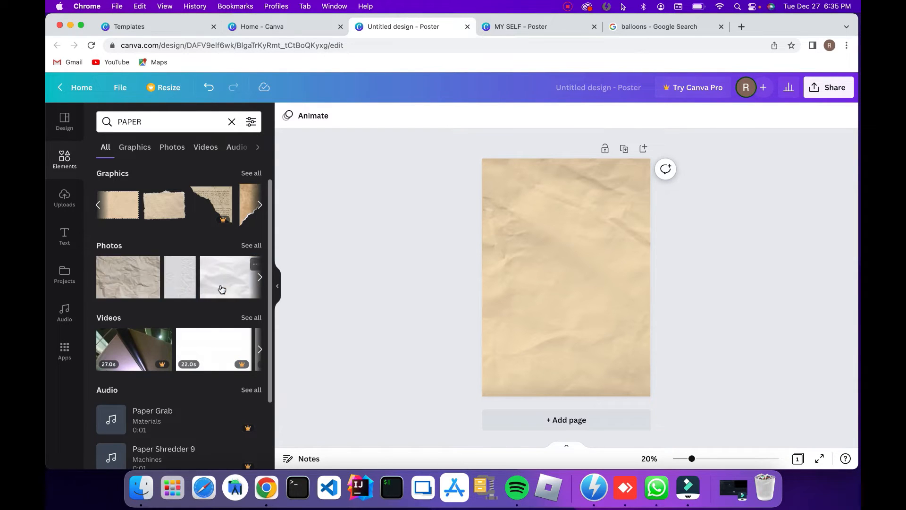
pyautogui.moveTo(177, 285); pyautogui.dragTo(531, 204)
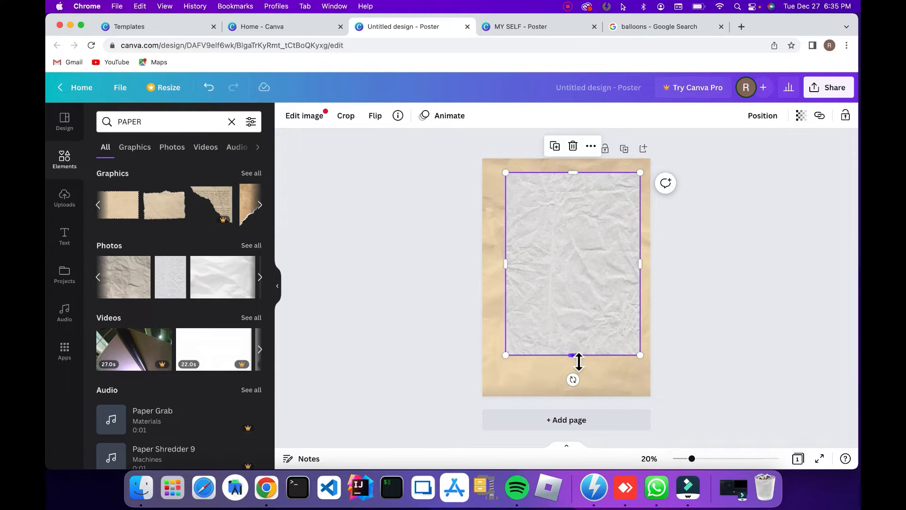
pyautogui.moveTo(579, 359); pyautogui.dragTo(597, 200)
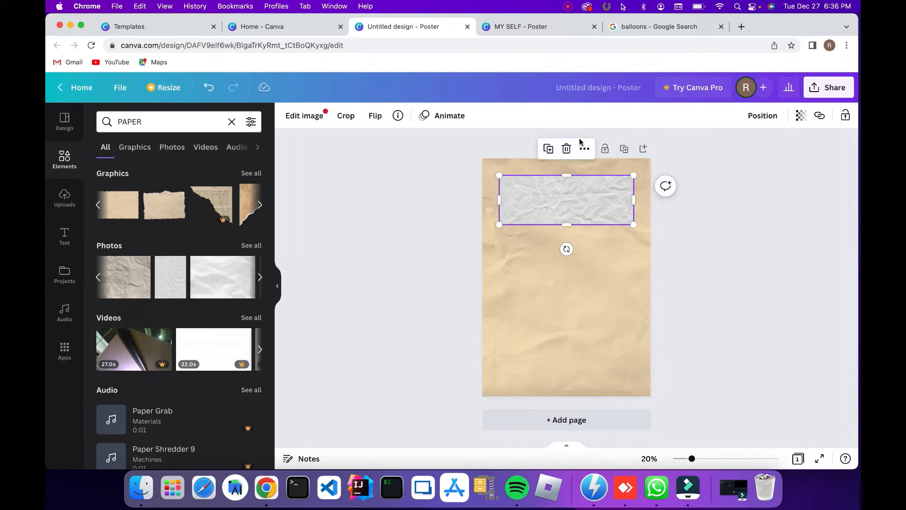
pyautogui.click(447, 193)
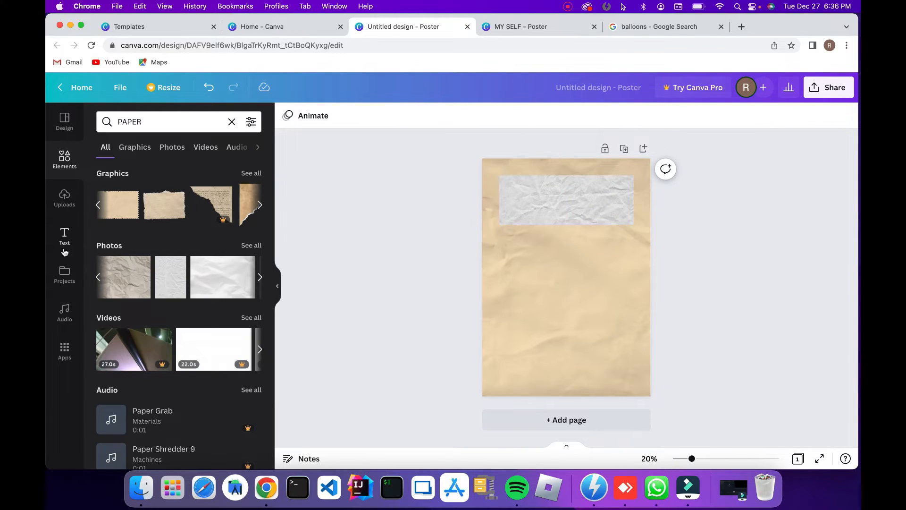
# - Add the "Cheers to the new year" font combination below the grey strip and delete its "TO THE NEW YEAR" line
pyautogui.click(62, 233)
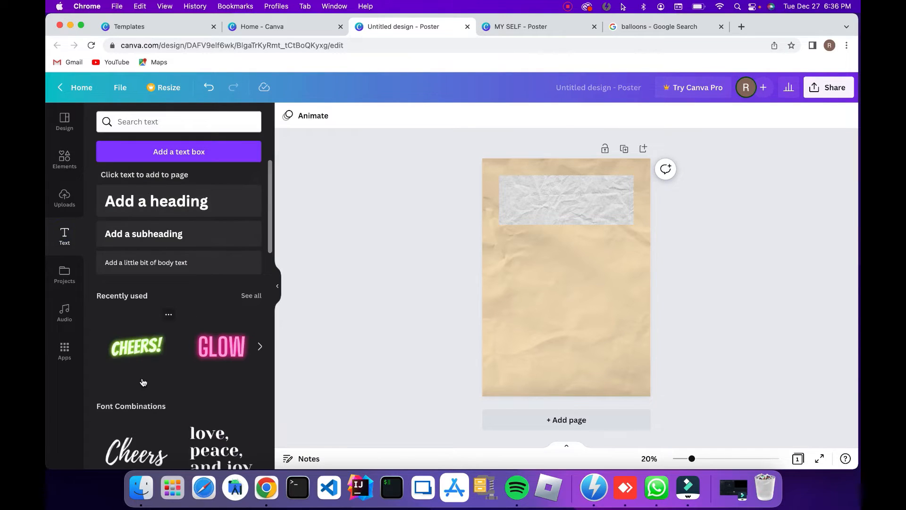
pyautogui.scroll(-1, 197, 273)
pyautogui.scroll(-6, 196, 273)
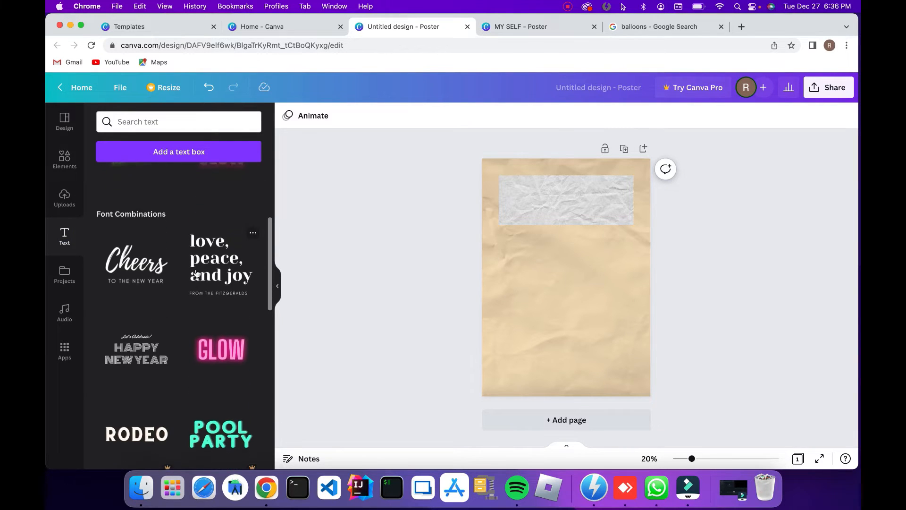
pyautogui.scroll(3, 196, 273)
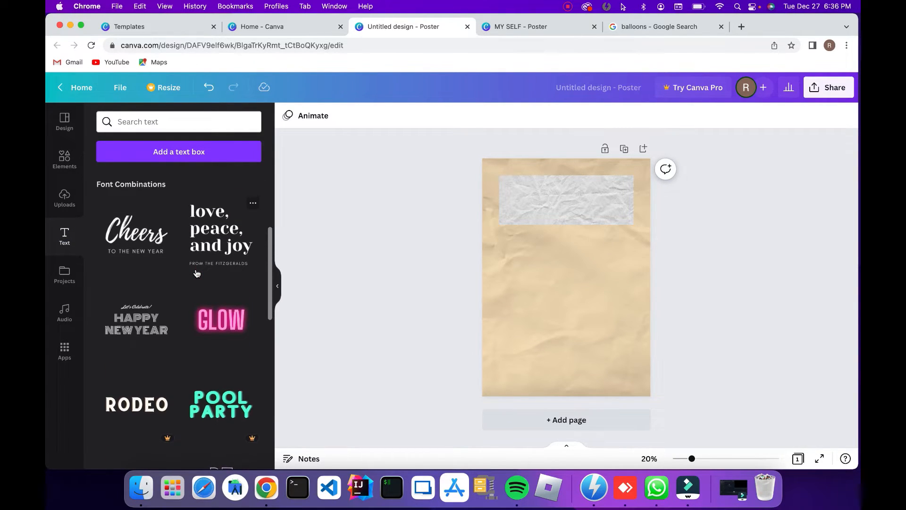
pyautogui.moveTo(154, 283); pyautogui.dragTo(572, 261)
pyautogui.click(572, 285)
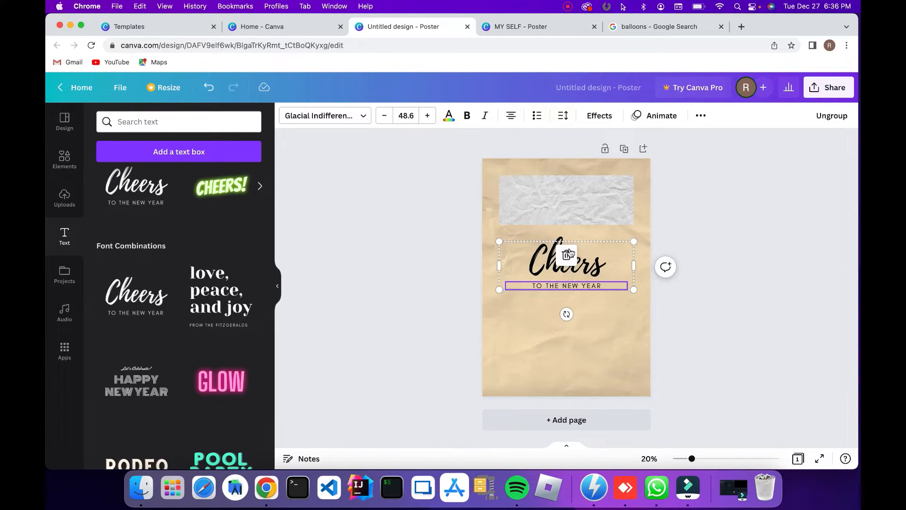
pyautogui.click(568, 253)
# - Replace the "Cheers" text with "My self"
pyautogui.doubleClick(562, 268)
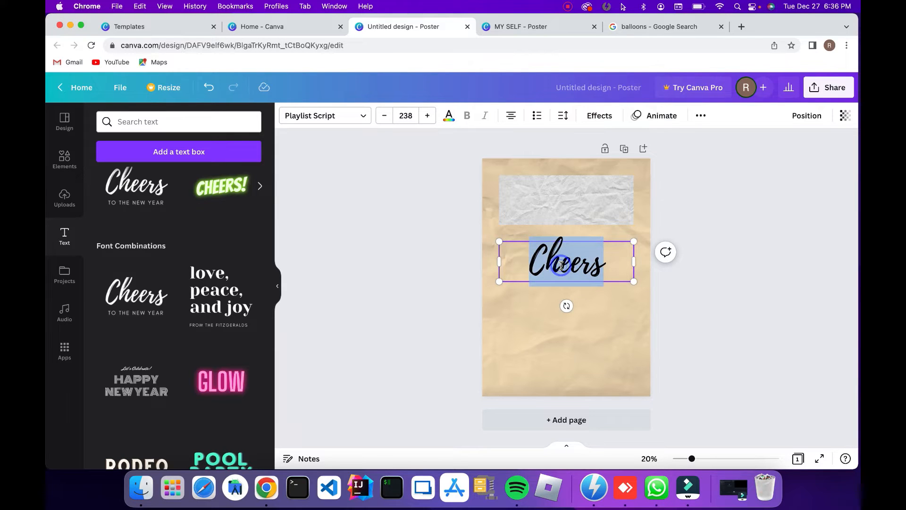
pyautogui.write('My seld')
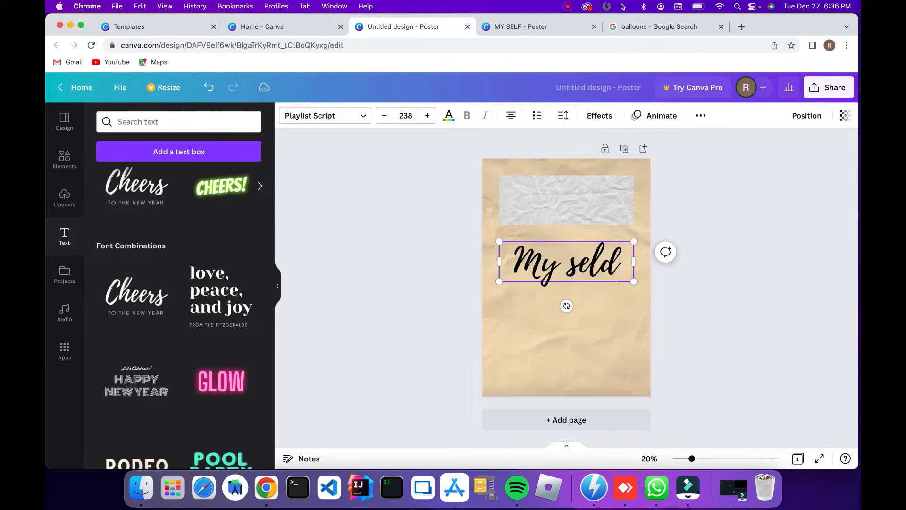
pyautogui.press('BackSpace')
pyautogui.write('f')
pyautogui.click(712, 291)
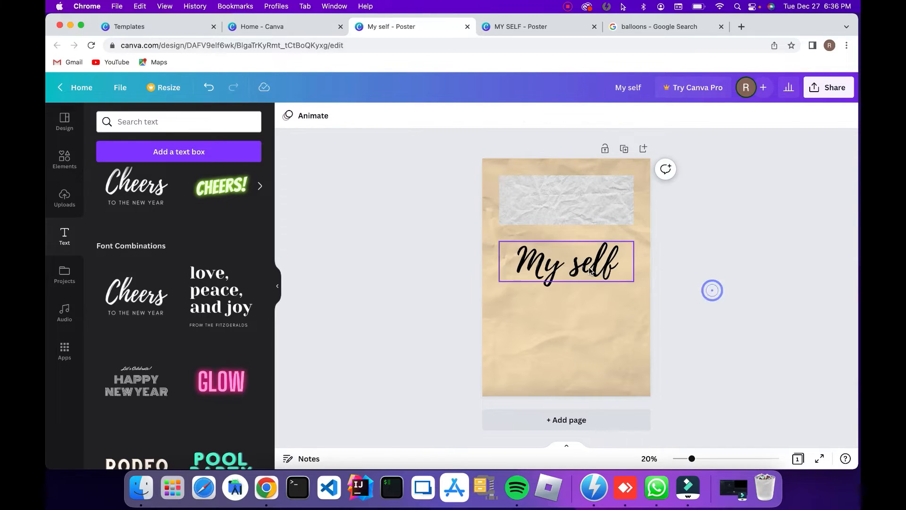
# - Move the "My self" title onto the grey paper strip, scale it down to fit and centre it there
pyautogui.moveTo(587, 270); pyautogui.dragTo(581, 200)
pyautogui.click(742, 218)
pyautogui.click(580, 214)
pyautogui.click(580, 215)
pyautogui.click(725, 255)
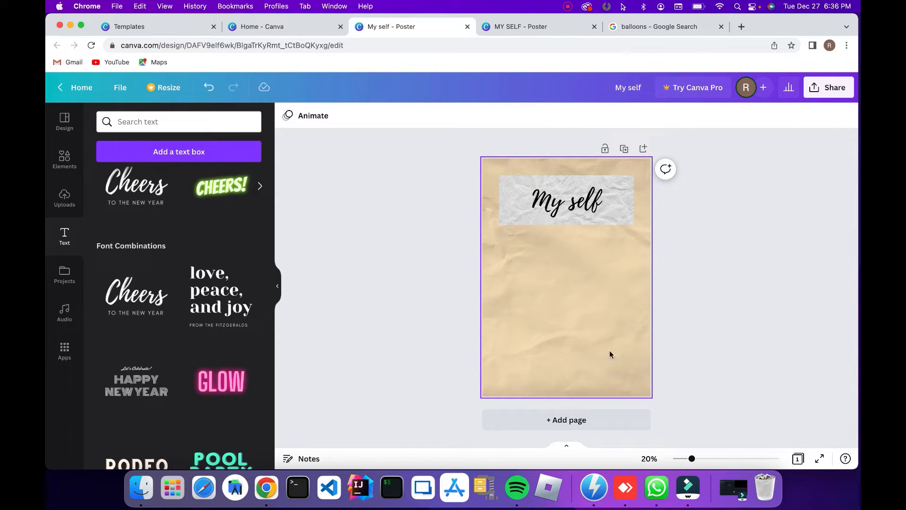
# - Add a heading below the title strip reading "My name:"
pyautogui.scroll(5, 206, 228)
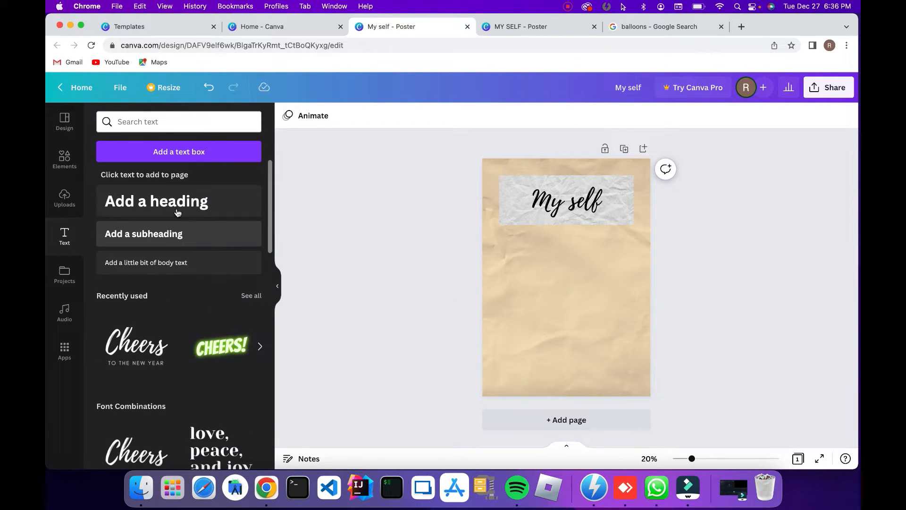
pyautogui.moveTo(178, 213); pyautogui.dragTo(541, 259)
pyautogui.write('M')
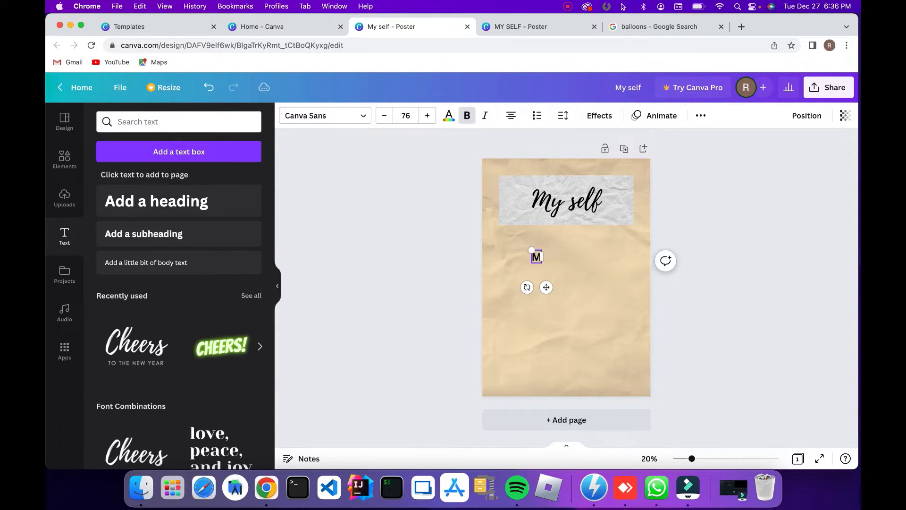
pyautogui.press('BackSpace')
pyautogui.press('BackSpace')
pyautogui.press('BackSpace')
pyautogui.write('name')
pyautogui.click(641, 316)
# - Place the "My name:" heading at the page's left side and put a copy opposite it reading "My Age:"
pyautogui.click(554, 259)
pyautogui.moveTo(562, 257); pyautogui.dragTo(627, 258)
pyautogui.press('super+v')
pyautogui.click(626, 258)
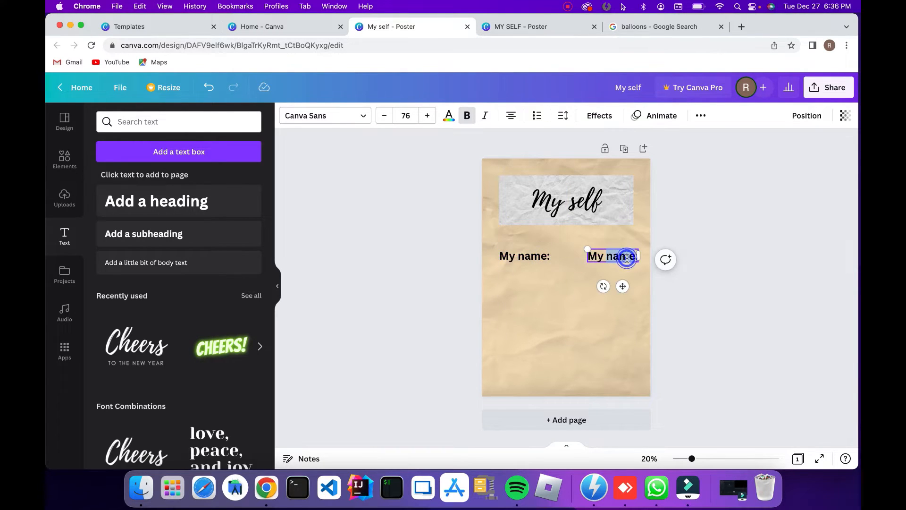
pyautogui.write('Ag')
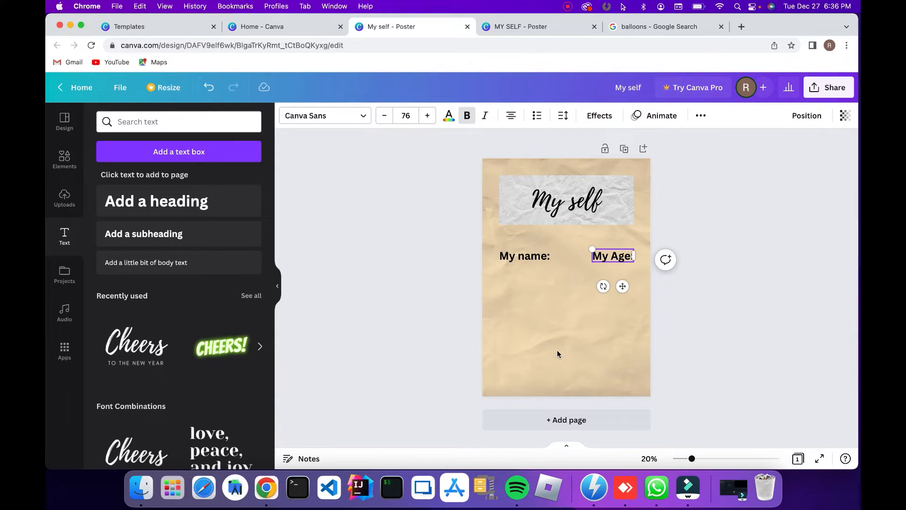
# - Paste another copy of the "My name:" heading, place it below the original and change it to "My Hobbies:"
pyautogui.click(557, 353)
pyautogui.press('super+v')
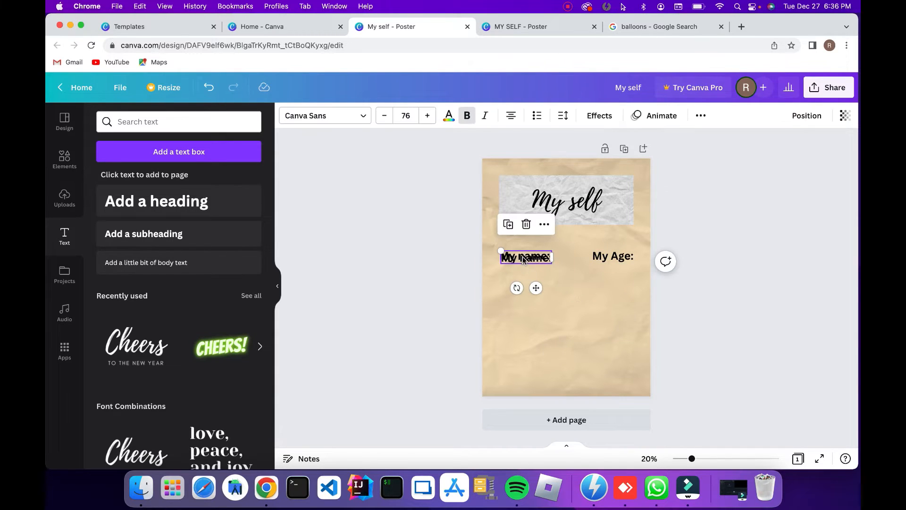
pyautogui.moveTo(523, 259); pyautogui.dragTo(522, 306)
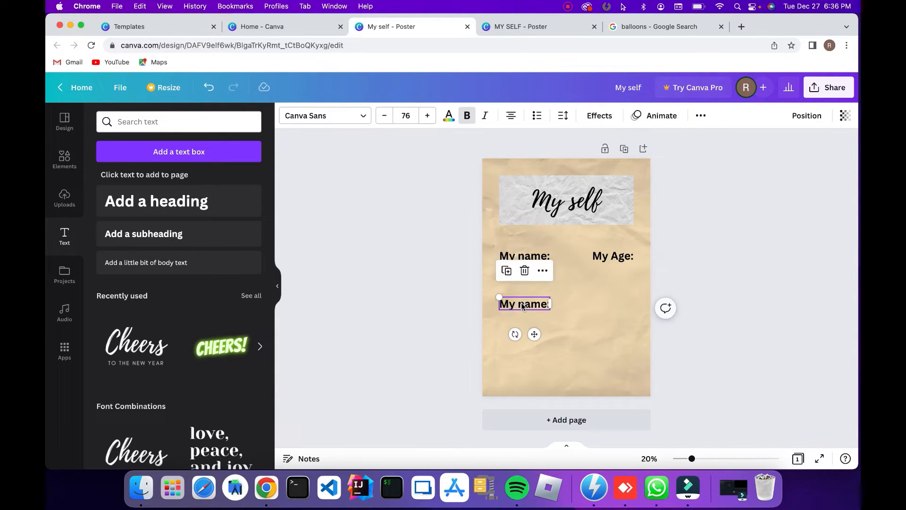
pyautogui.doubleClick(522, 304)
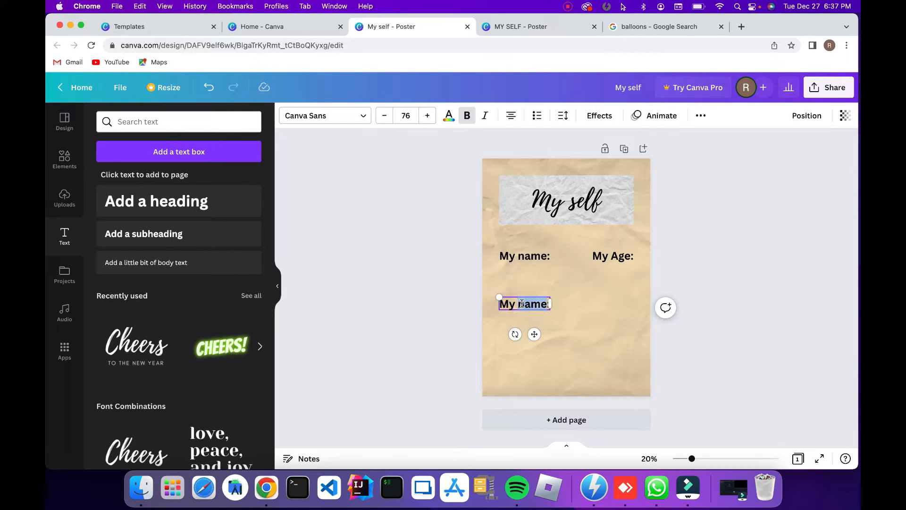
pyautogui.write('Hpbb')
pyautogui.press('BackSpace')
pyautogui.press('BackSpace')
pyautogui.press('BackSpace')
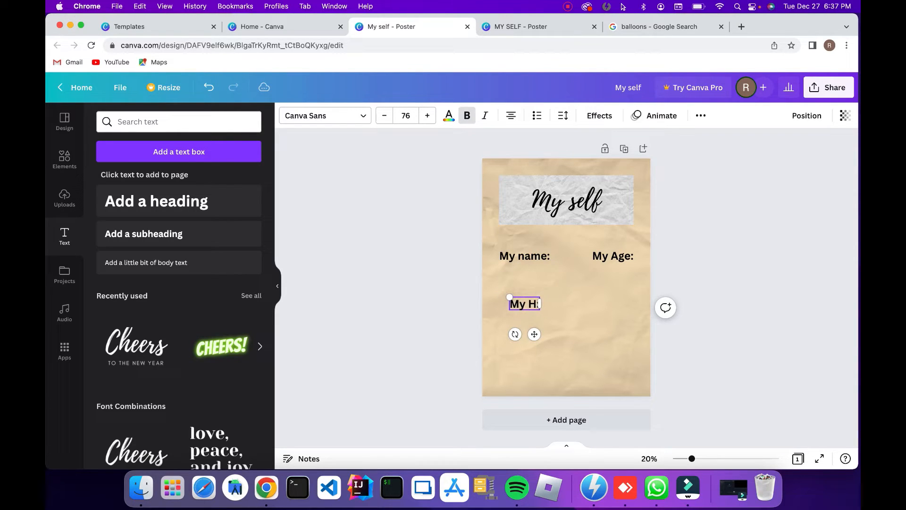
pyautogui.write('obbies')
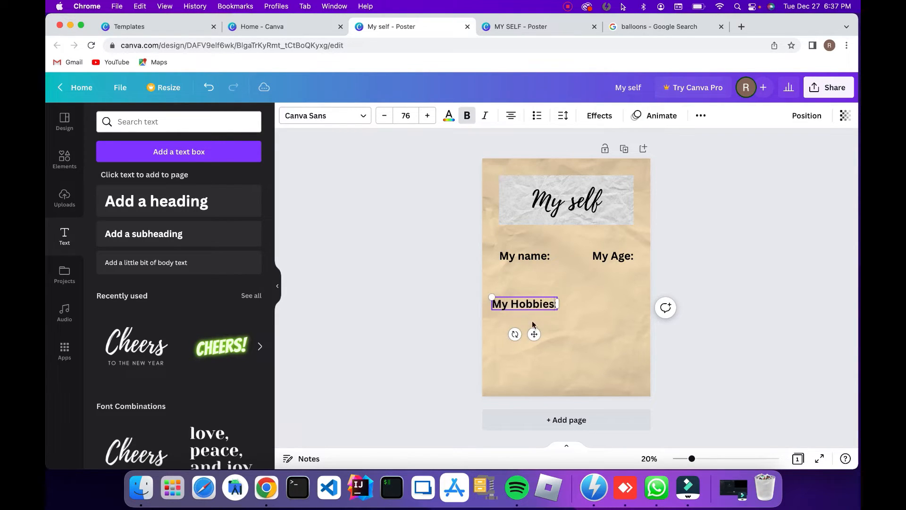
pyautogui.click(582, 326)
# - Paste a heading copy below "My Age:", level with "My Hobbies:", and change it to "My Nickname:"
pyautogui.click(534, 262)
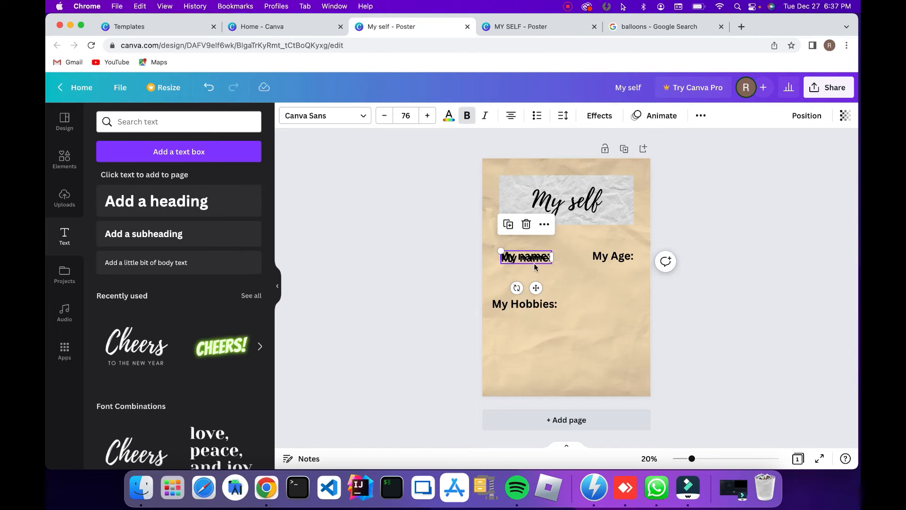
pyautogui.moveTo(534, 262); pyautogui.dragTo(625, 304)
pyautogui.doubleClick(626, 304)
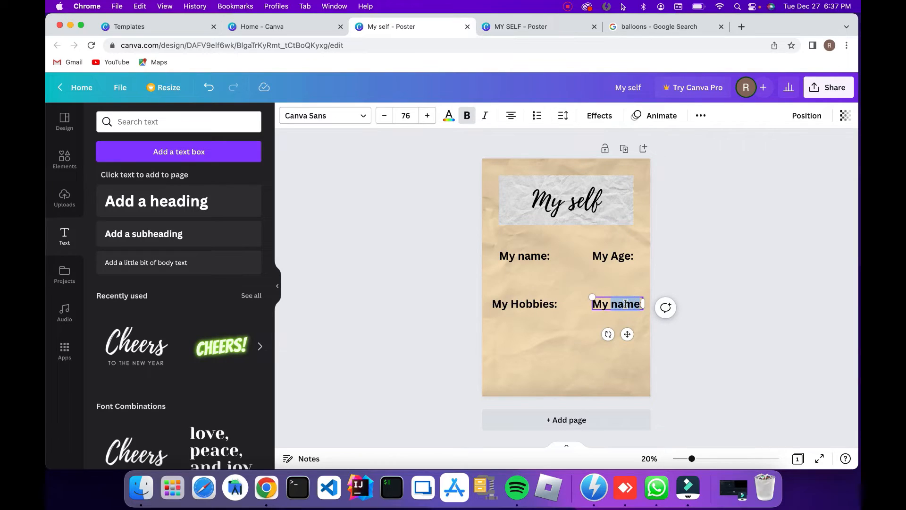
pyautogui.write('Nick')
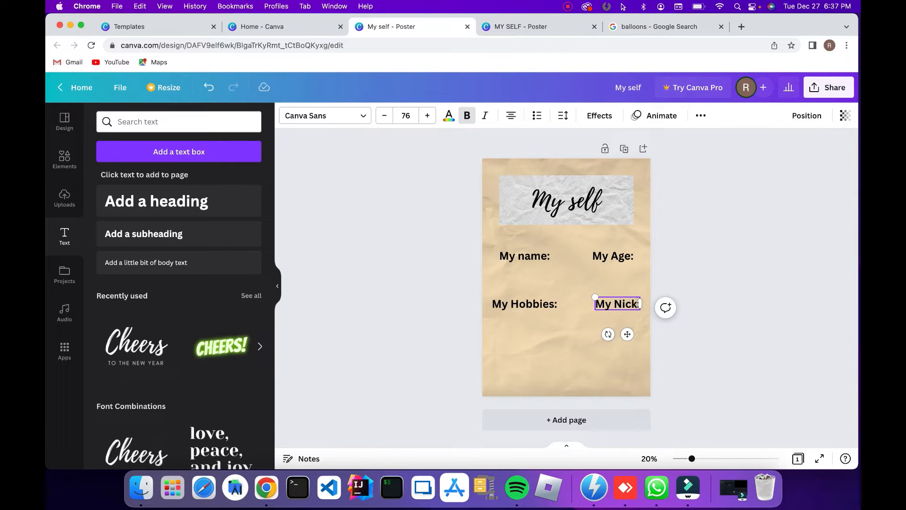
pyautogui.write('name:')
pyautogui.click(686, 361)
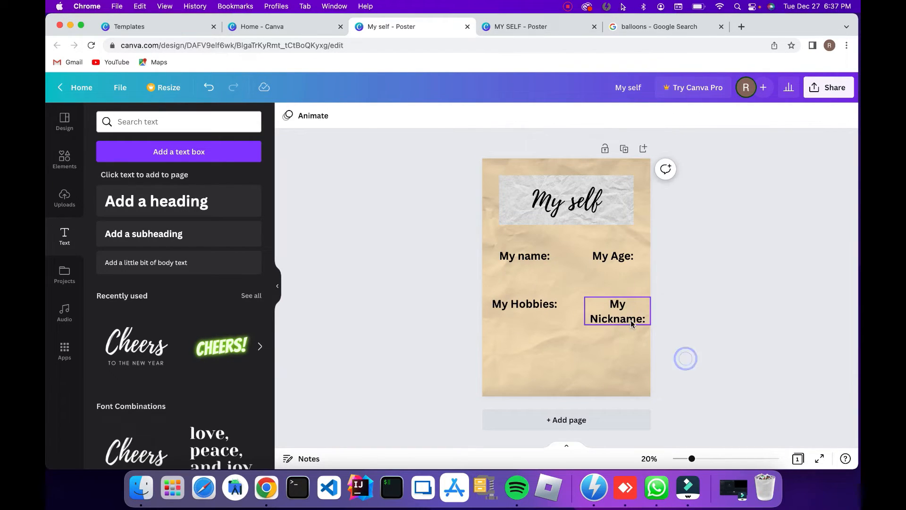
# - Set the font size of the "My Nickname:" heading to 67 so it fits on one line
pyautogui.click(631, 319)
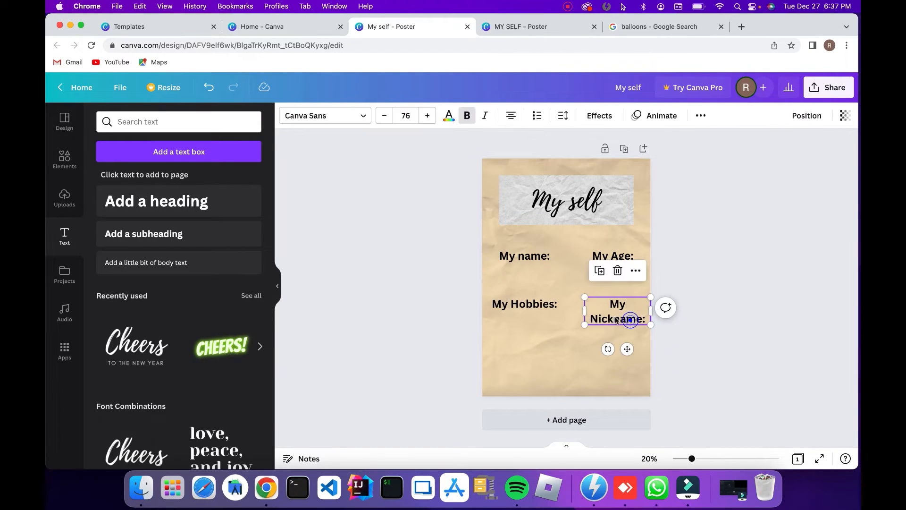
pyautogui.click(386, 116)
pyautogui.click(385, 116)
pyautogui.click(384, 116)
pyautogui.click(385, 116)
pyautogui.click(383, 117)
pyautogui.click(384, 117)
pyautogui.click(383, 117)
pyautogui.click(383, 117)
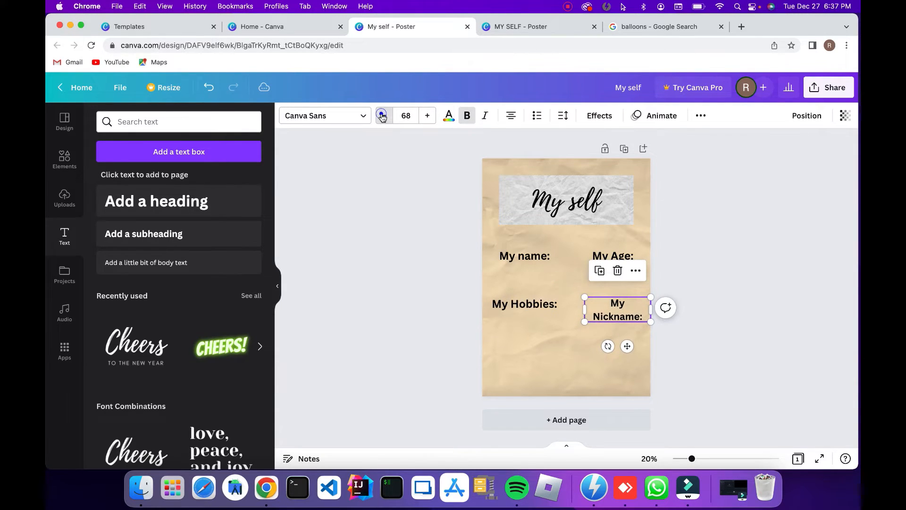
pyautogui.click(382, 117)
pyautogui.click(382, 117)
pyautogui.click(382, 117)
pyautogui.click(382, 117)
pyautogui.click(382, 117)
pyautogui.click(382, 117)
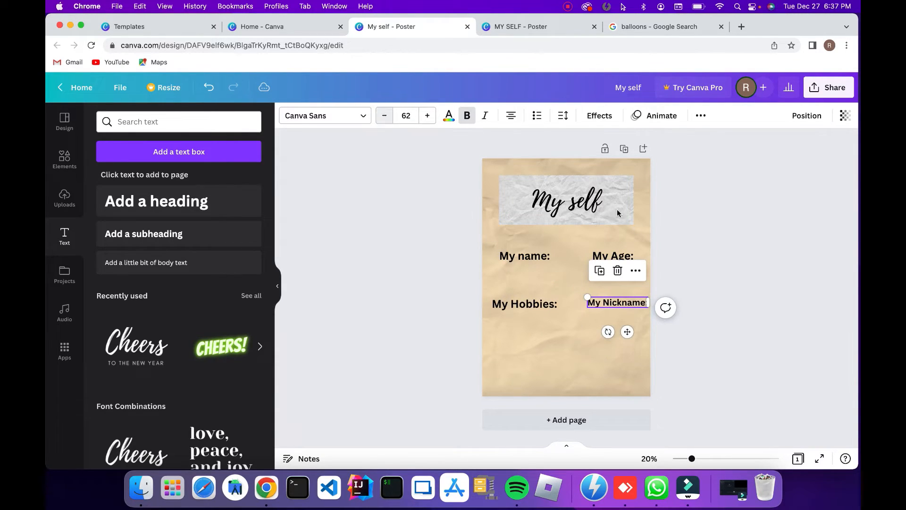
pyautogui.click(430, 120)
pyautogui.click(430, 120)
pyautogui.click(430, 120)
pyautogui.click(430, 120)
pyautogui.click(430, 120)
# - Paste a copy of the "My Nickname:" heading, centre it near the page's lower edge and change it to "My favorite food:"
pyautogui.press('super+v')
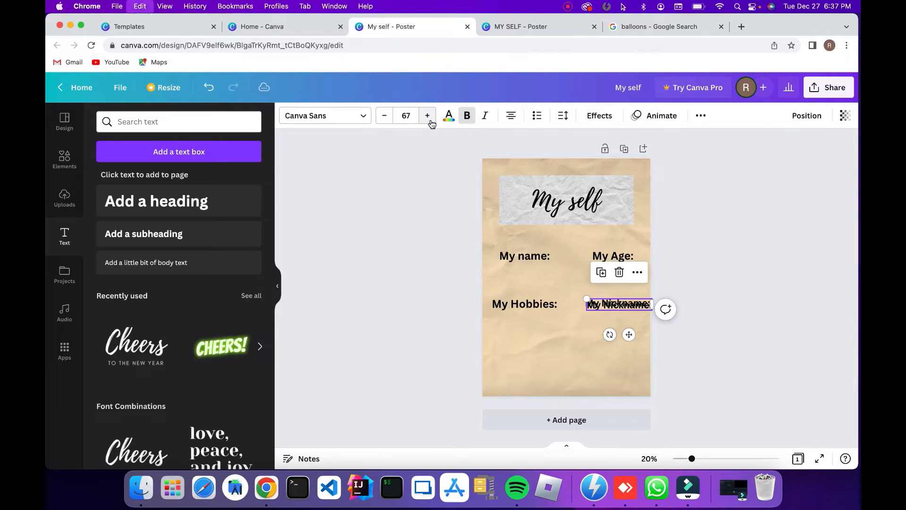
pyautogui.moveTo(618, 307); pyautogui.dragTo(559, 351)
pyautogui.doubleClick(572, 353)
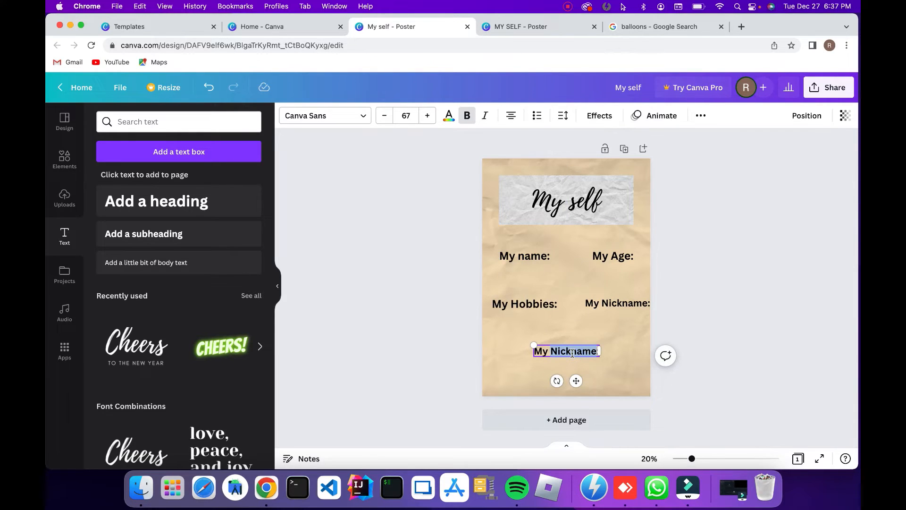
pyautogui.write('My favo')
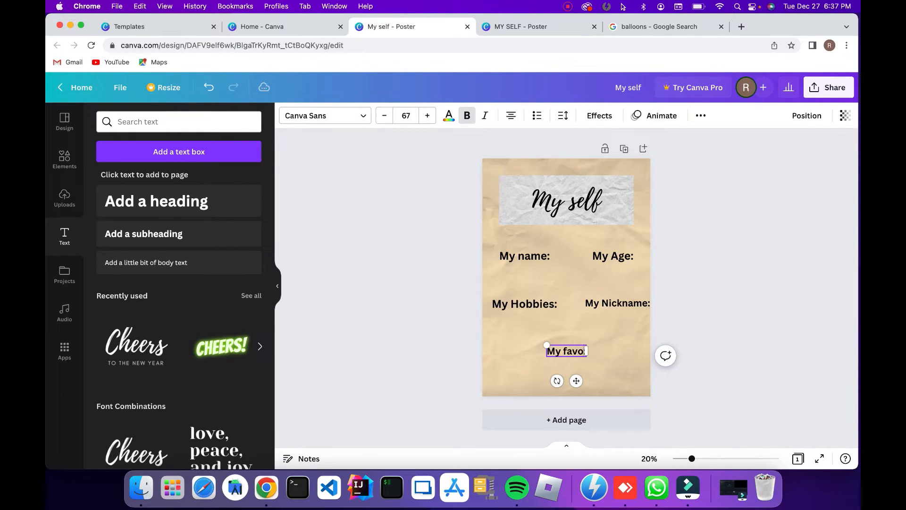
pyautogui.write('rite fod')
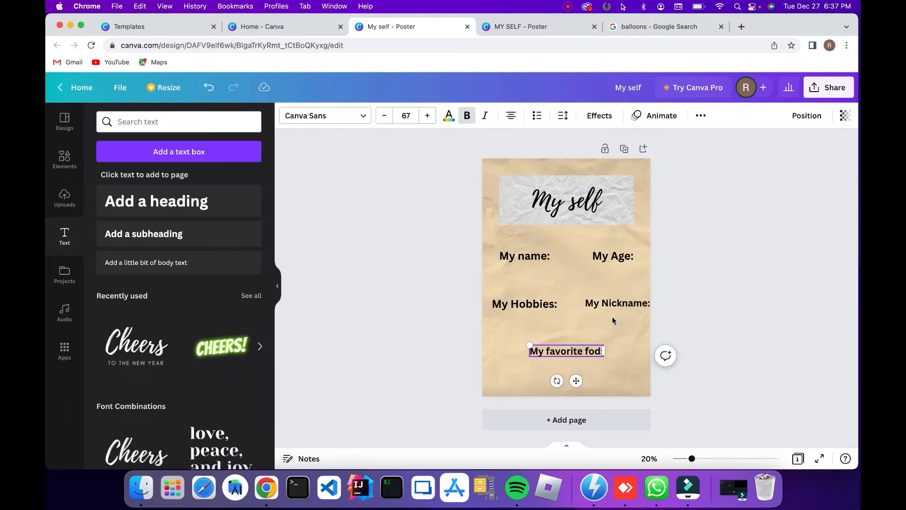
pyautogui.press('BackSpace')
pyautogui.write('od:')
pyautogui.click(693, 326)
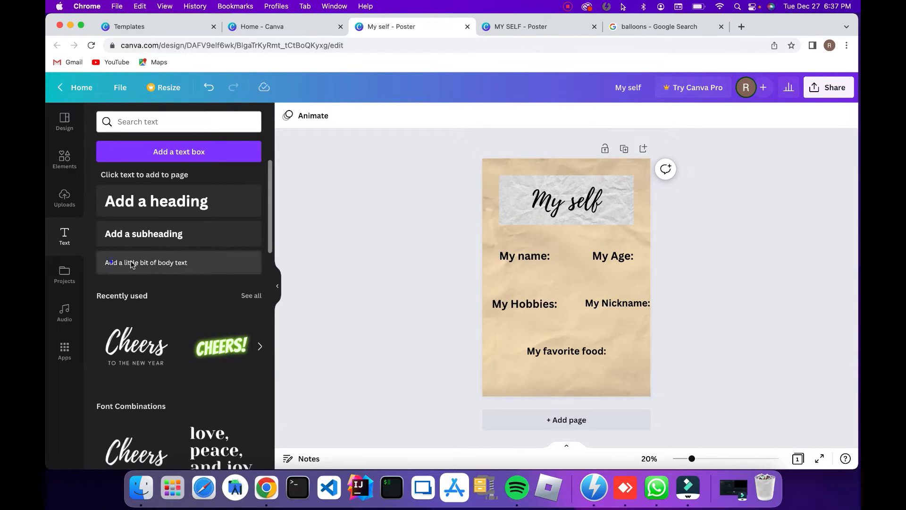
# - Add a body text box to the page and place it just below the "My name:" heading
pyautogui.moveTo(131, 264); pyautogui.dragTo(117, 267)
pyautogui.moveTo(495, 272); pyautogui.dragTo(535, 291)
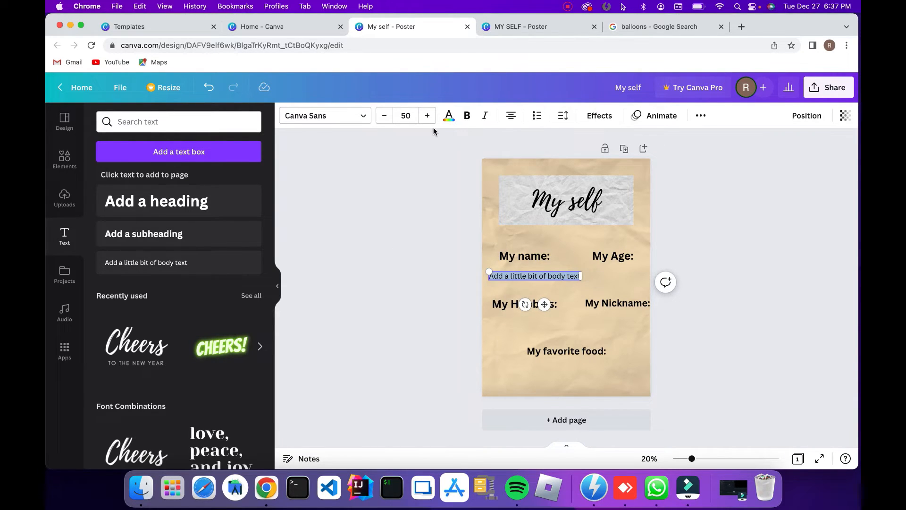
# - Try white as the colour of the body text below "My name:"
pyautogui.click(450, 120)
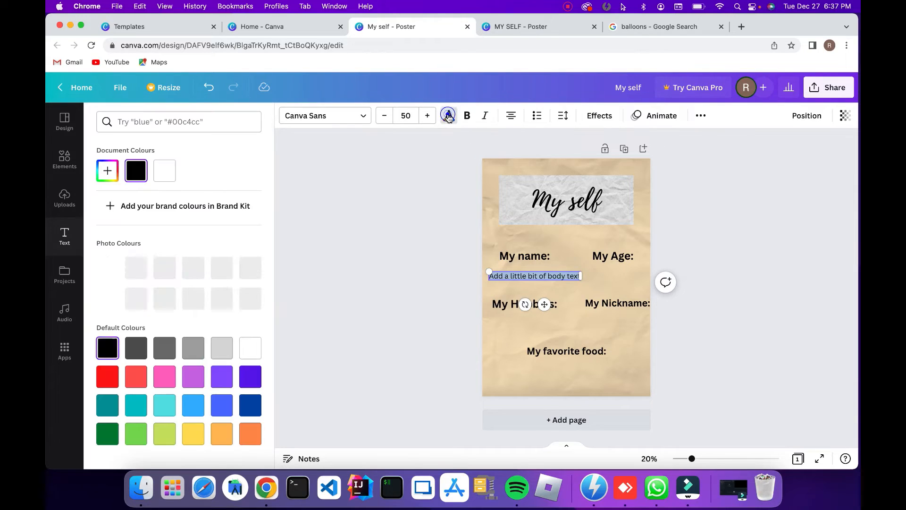
pyautogui.click(162, 172)
pyautogui.click(447, 281)
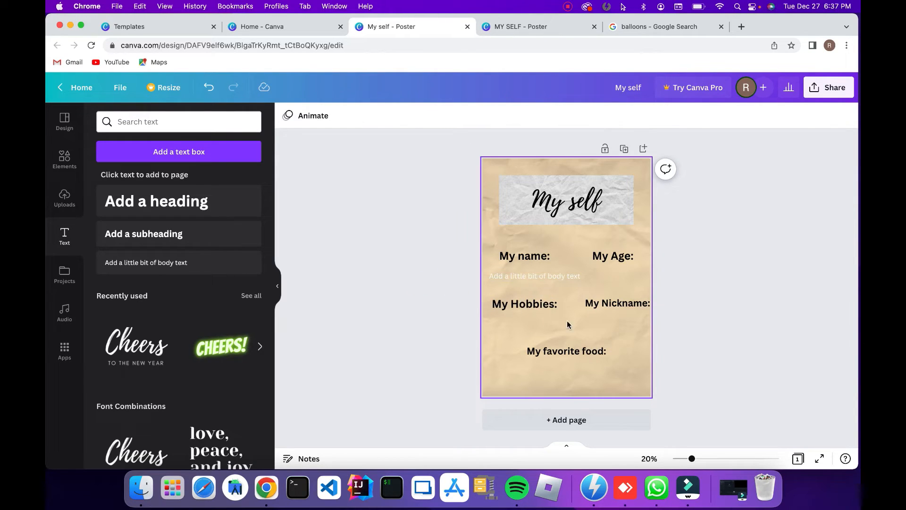
# - Replace the body text with the person's first name and centre it under the "My name:" heading
pyautogui.doubleClick(538, 277)
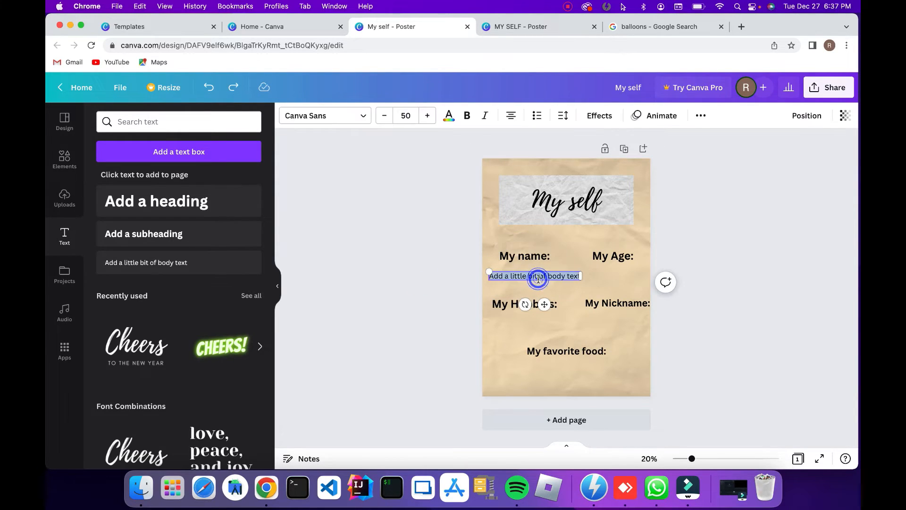
pyautogui.press('BackSpace')
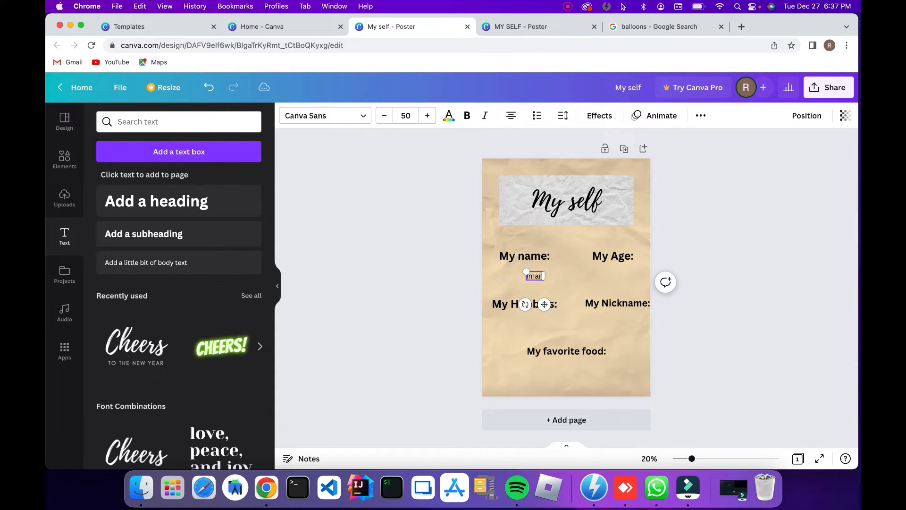
pyautogui.moveTo(544, 304); pyautogui.dragTo(534, 305)
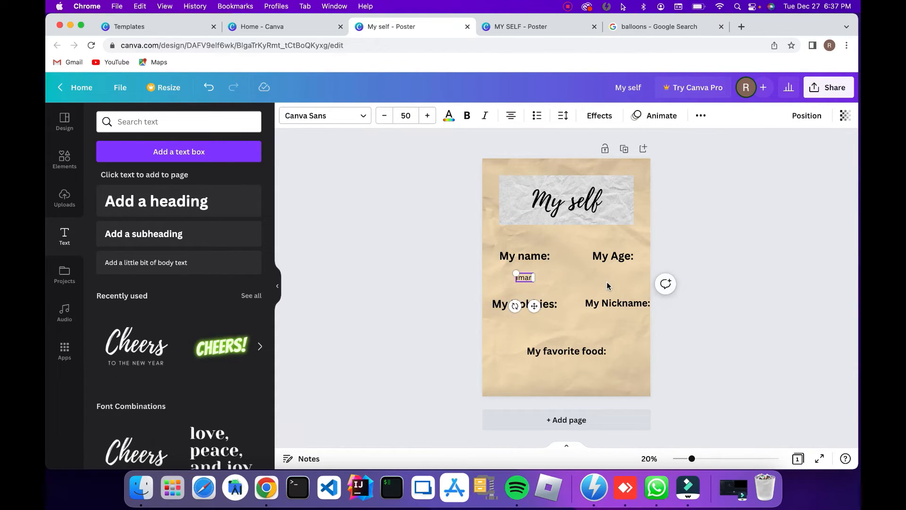
# - Place a copy of the name text below "My Age:" and change it to "16"
pyautogui.click(530, 282)
pyautogui.click(524, 279)
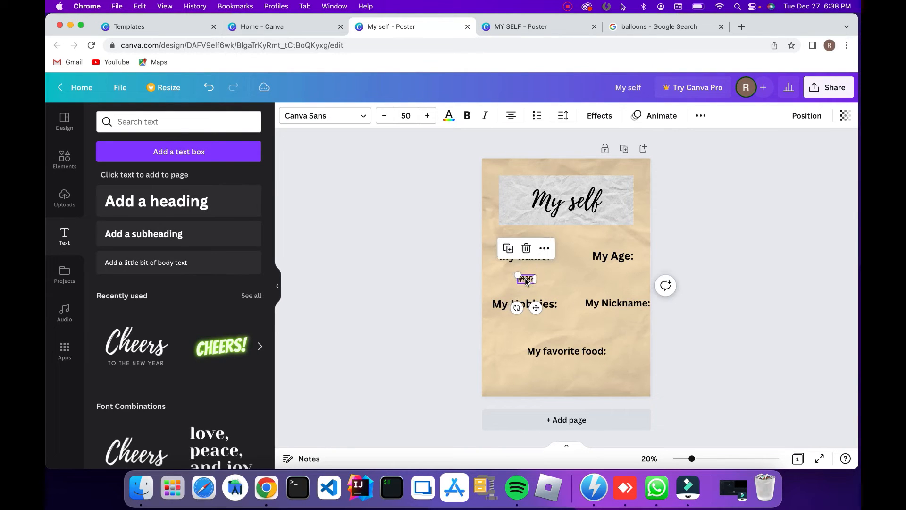
pyautogui.moveTo(525, 278); pyautogui.dragTo(612, 277)
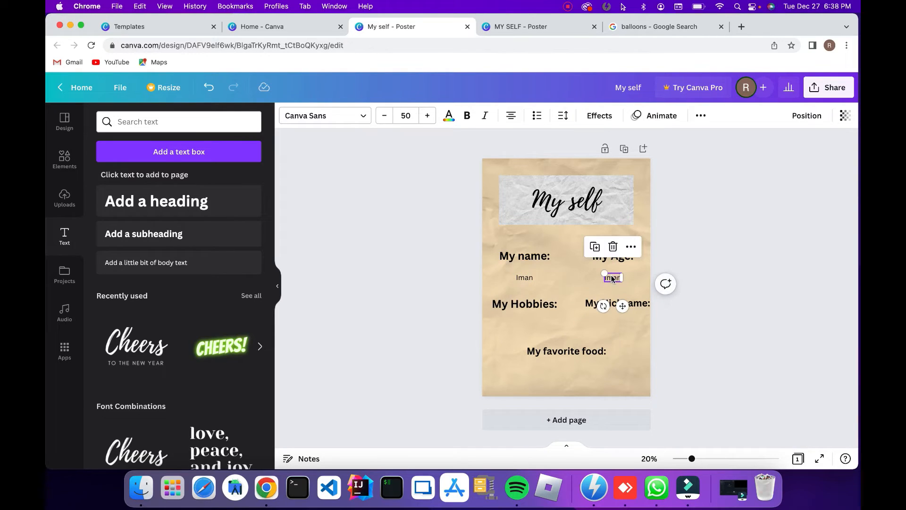
pyautogui.doubleClick(611, 276)
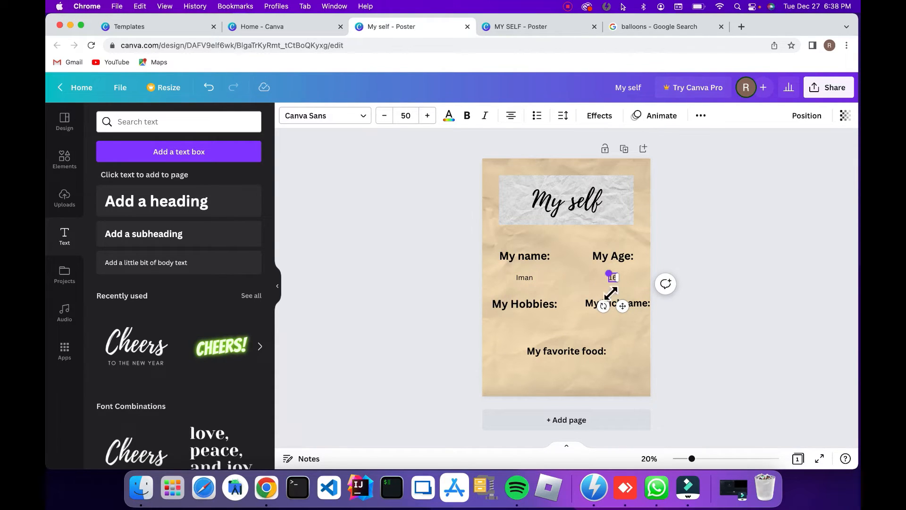
pyautogui.click(582, 286)
# - Paste another copy of the name text below "My Hobbies:" and change it to "Graphic Designing"
pyautogui.press('super+v')
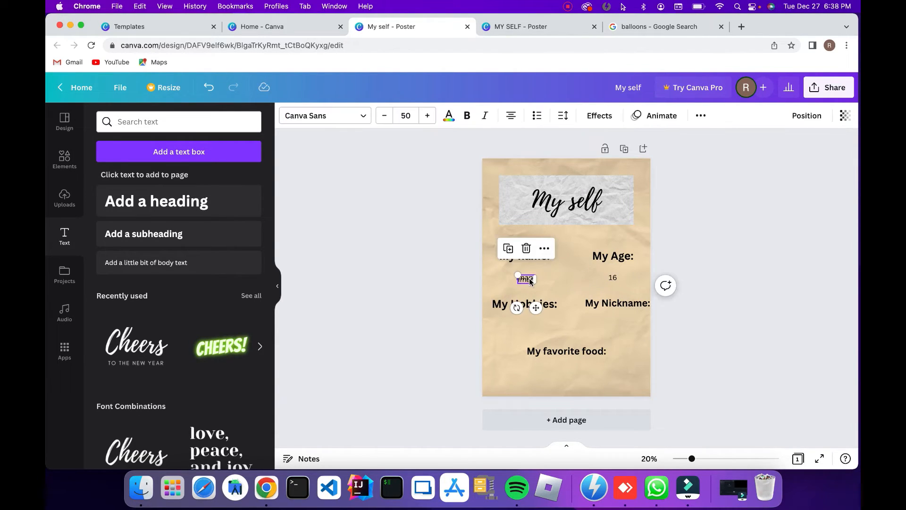
pyautogui.moveTo(530, 282); pyautogui.dragTo(527, 320)
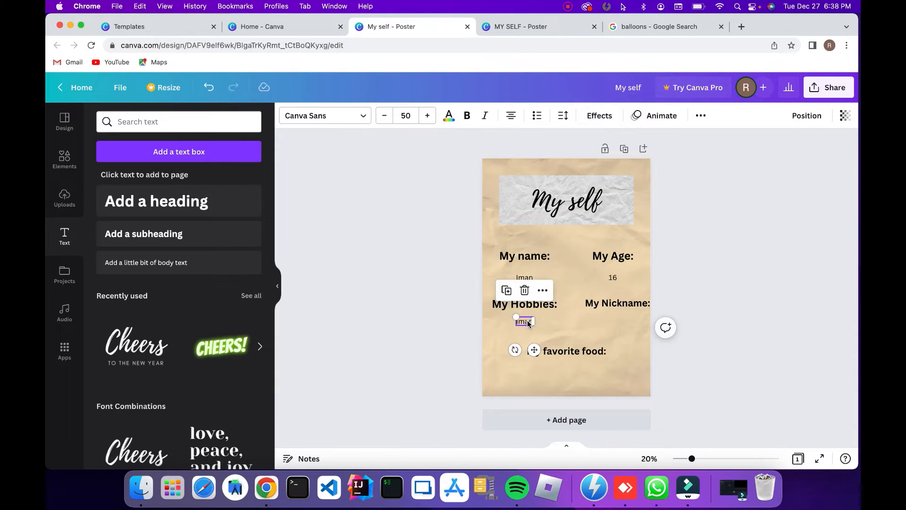
pyautogui.doubleClick(527, 321)
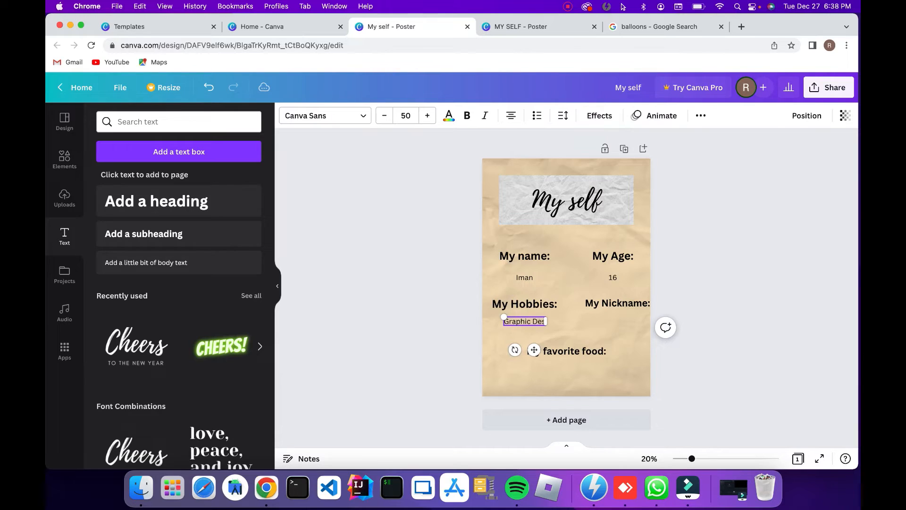
pyautogui.click(610, 336)
# - Place a copy of the name text below the "My Nickname:" heading, keeping the name as the nickname
pyautogui.click(527, 279)
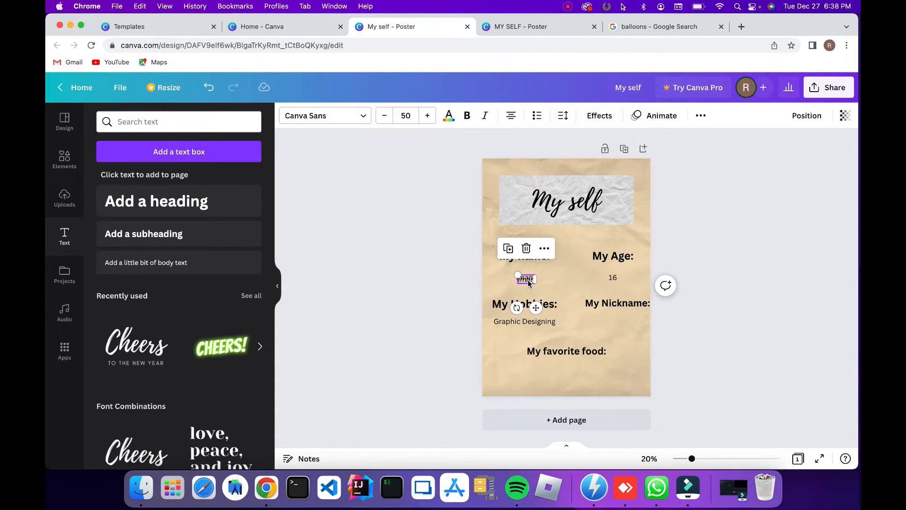
pyautogui.moveTo(527, 280); pyautogui.dragTo(620, 322)
pyautogui.doubleClick(620, 323)
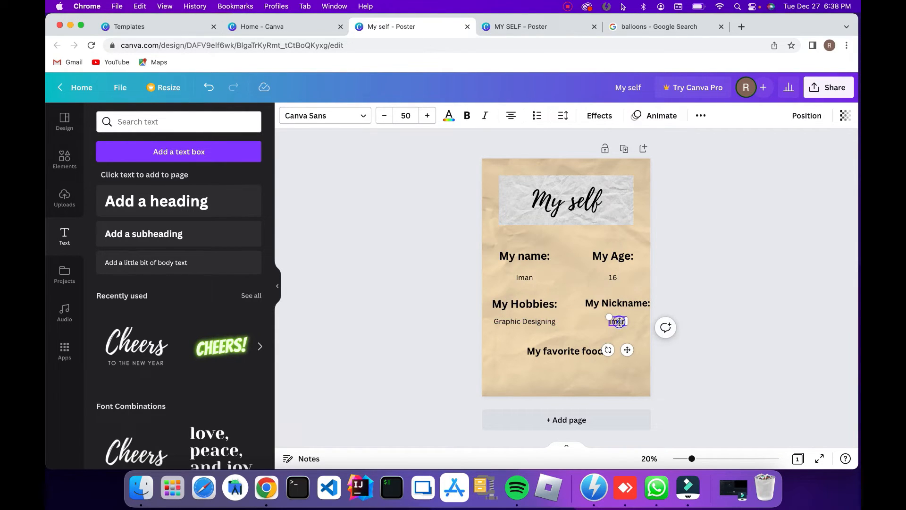
pyautogui.click(682, 339)
# - Place a copy of the name text centred below "My favorite food:" and change it to "Pizza"
pyautogui.click(526, 278)
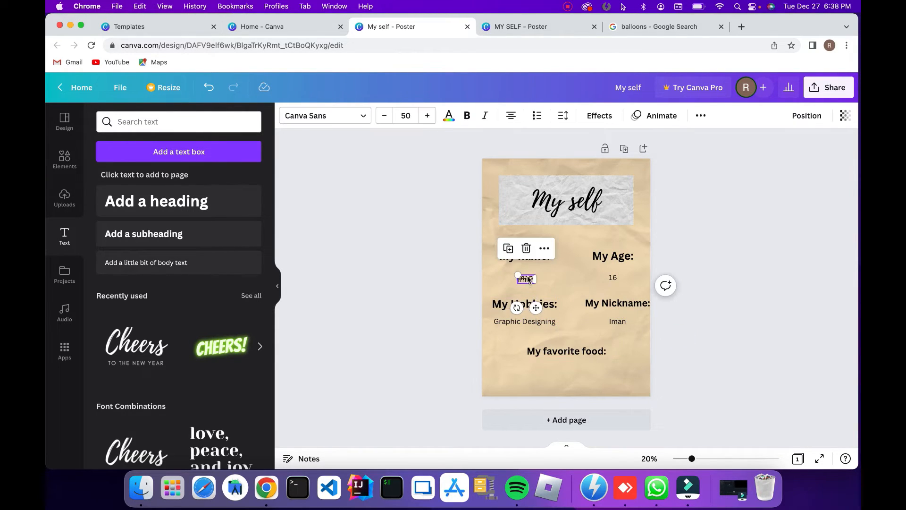
pyautogui.moveTo(537, 309); pyautogui.dragTo(576, 404)
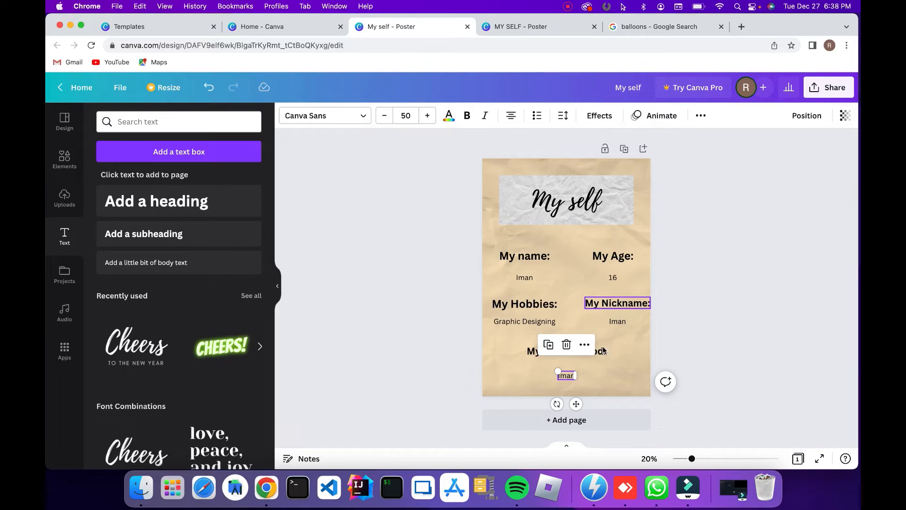
pyautogui.doubleClick(567, 375)
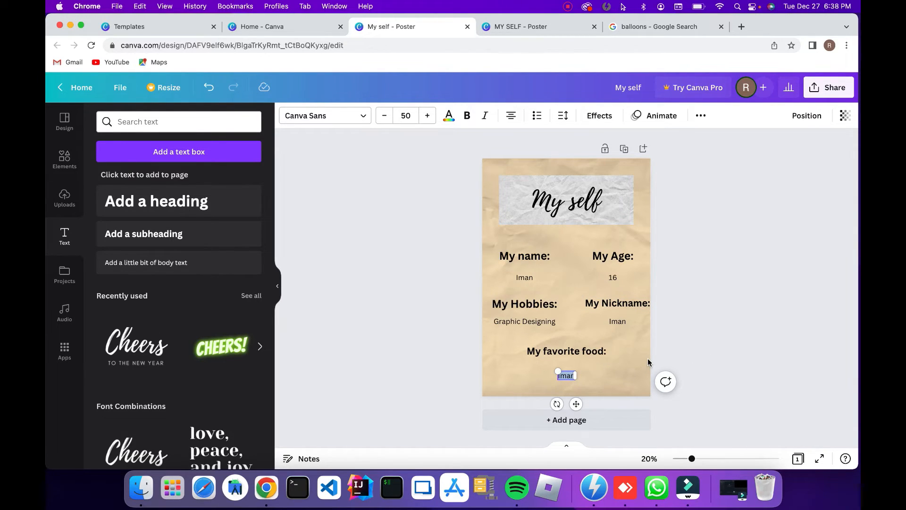
pyautogui.write('Pizza')
pyautogui.click(717, 318)
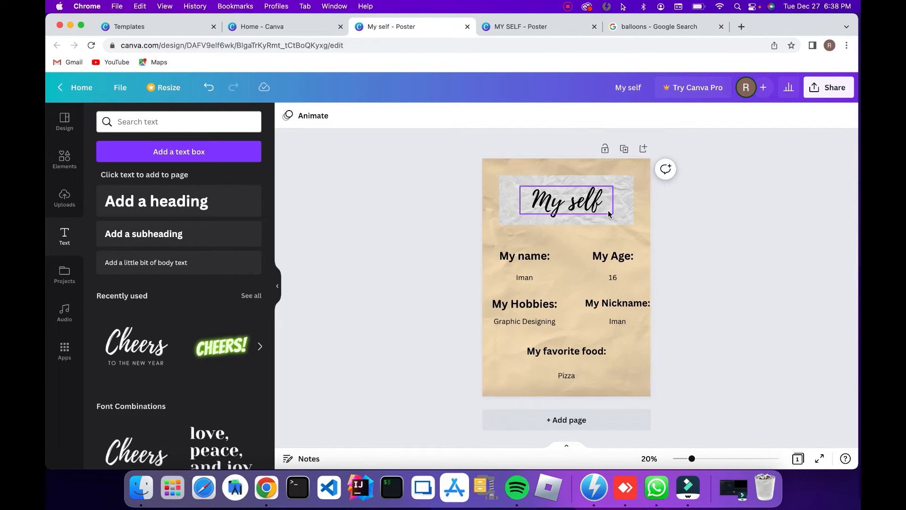
# - Apply the Tumble animation to the "My self" title together with its grey paper strip
pyautogui.click(510, 186)
pyautogui.keyDown('shift'); pyautogui.click(528, 197); pyautogui.keyUp('shift')
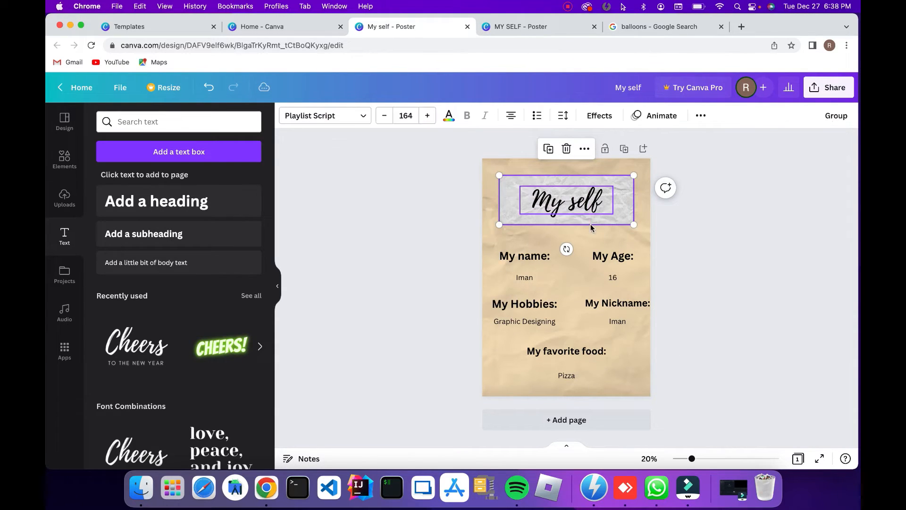
pyautogui.click(649, 120)
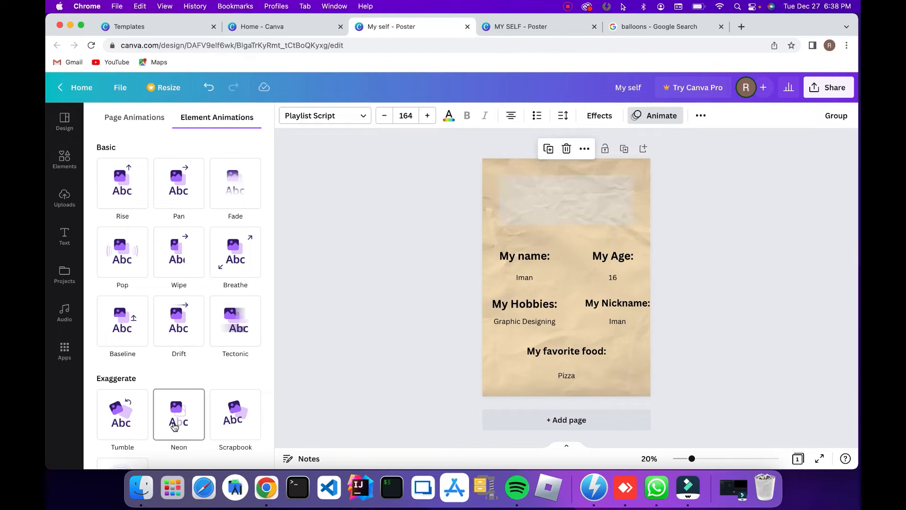
pyautogui.click(119, 416)
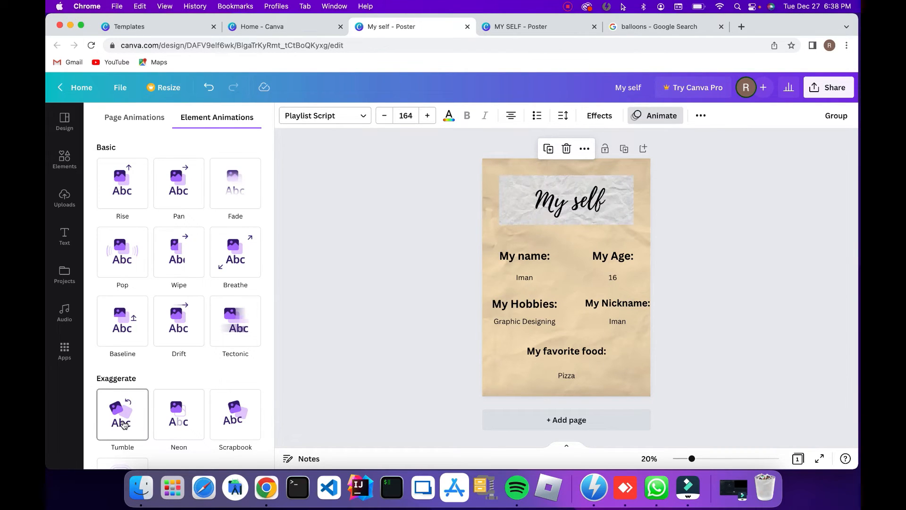
pyautogui.click(339, 278)
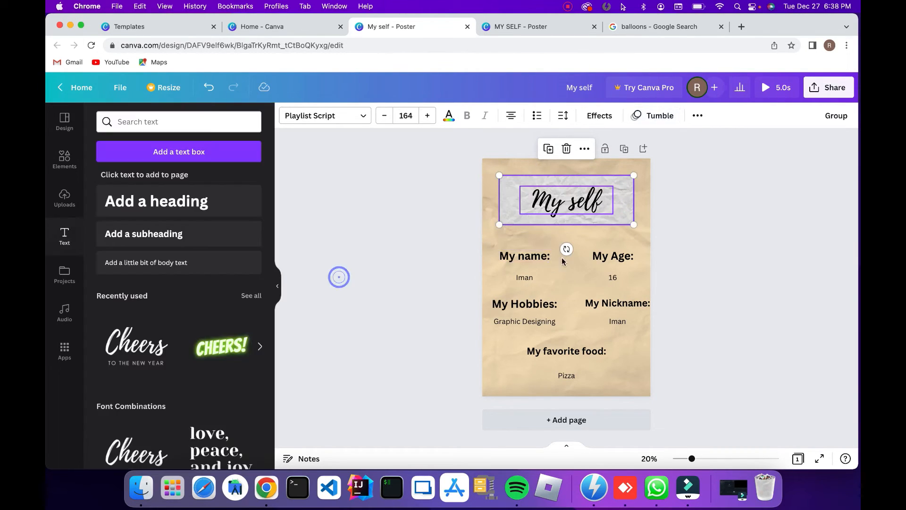
# - Apply the Block text animation to the "My name:" heading and the name text below it
pyautogui.moveTo(545, 280); pyautogui.dragTo(546, 282)
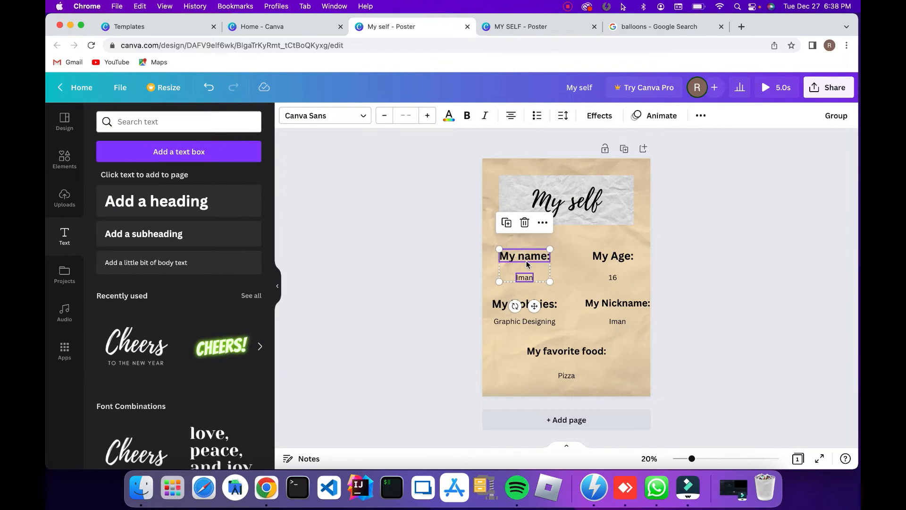
pyautogui.click(656, 116)
pyautogui.scroll(-5, 180, 392)
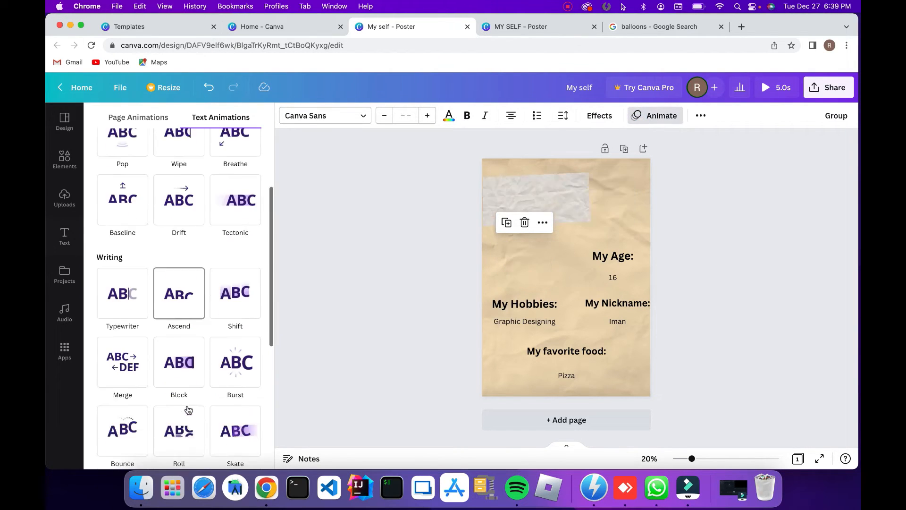
pyautogui.click(171, 330)
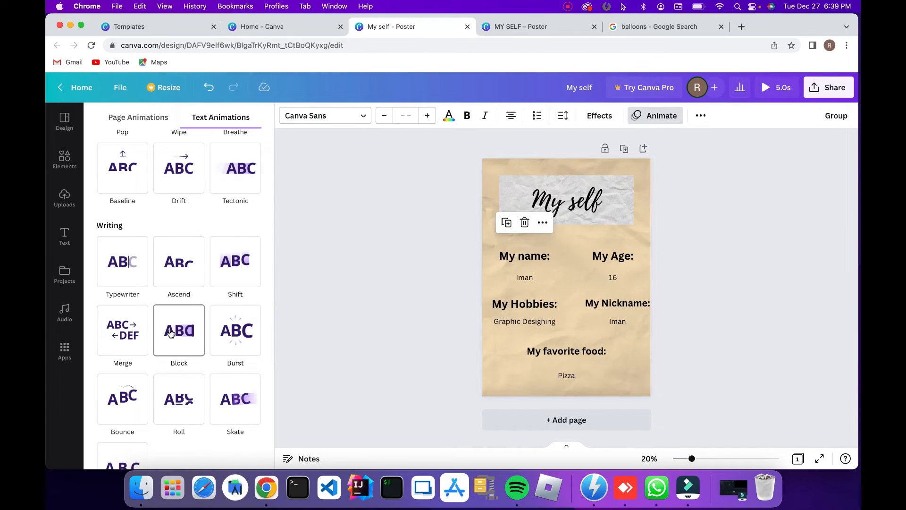
# - Apply the Block text animation to the "My Age:" heading and the "16" text below it
pyautogui.click(610, 256)
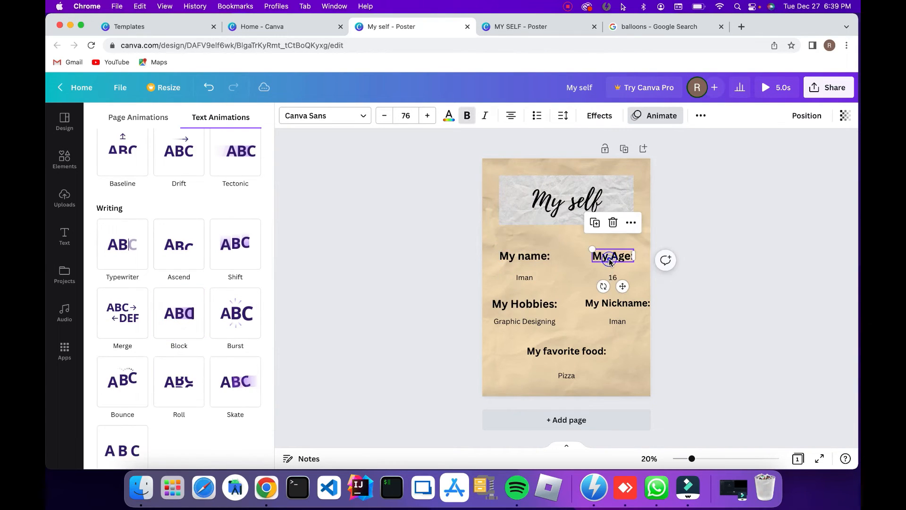
pyautogui.moveTo(579, 258); pyautogui.dragTo(631, 290)
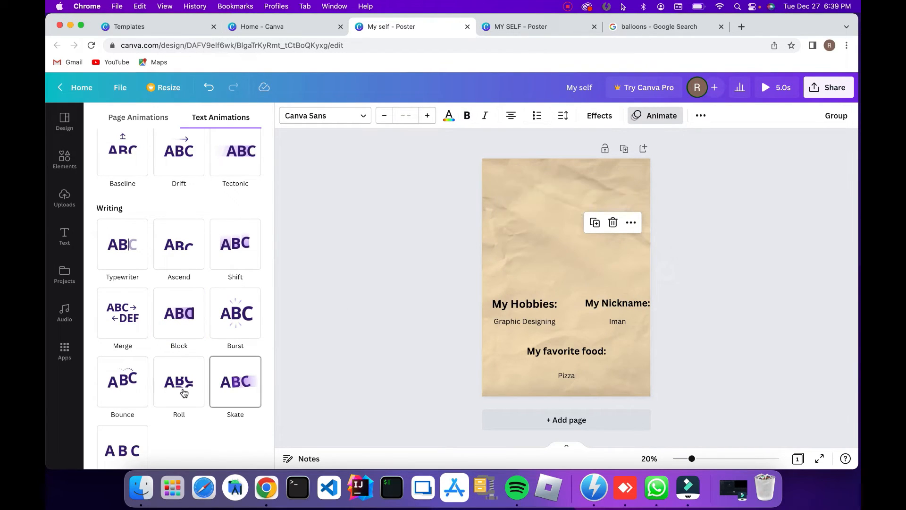
pyautogui.click(188, 316)
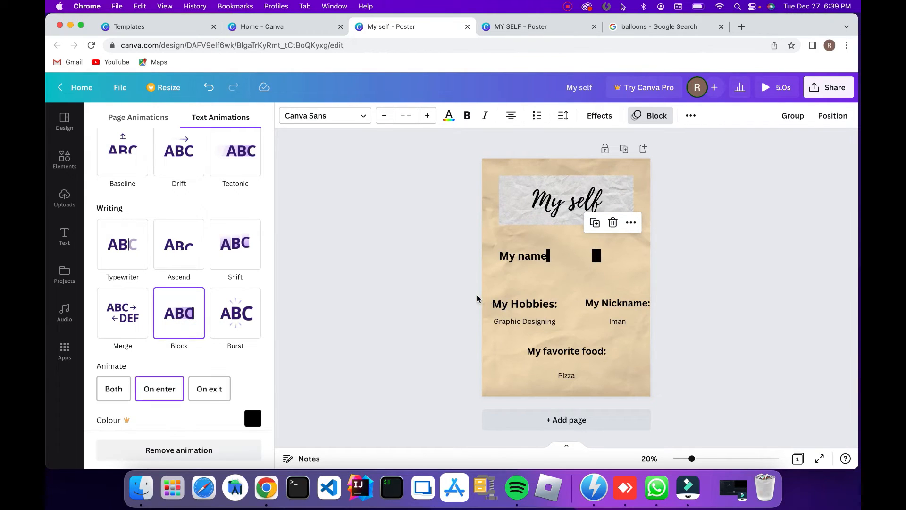
# - Apply the Block text animation to the "My Hobbies:" and "My Nickname:" headings together with the answers below them
pyautogui.moveTo(477, 295); pyautogui.dragTo(535, 331)
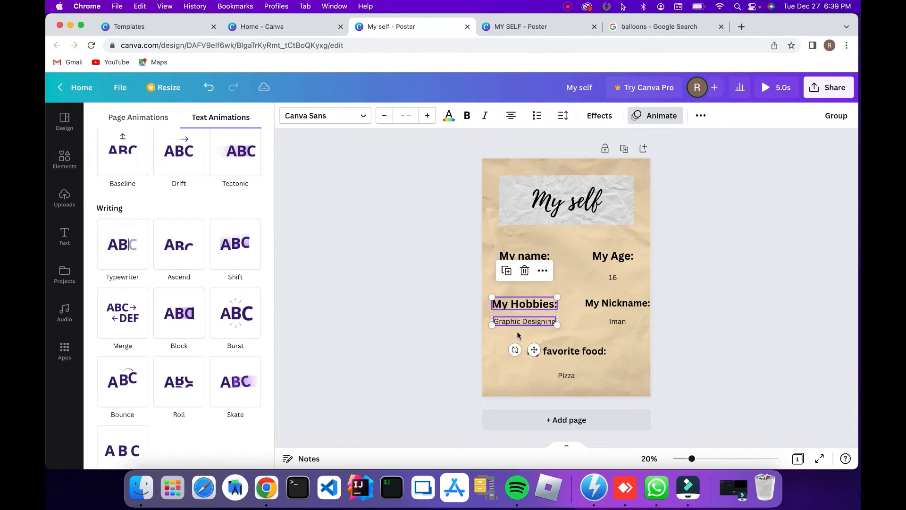
pyautogui.click(179, 320)
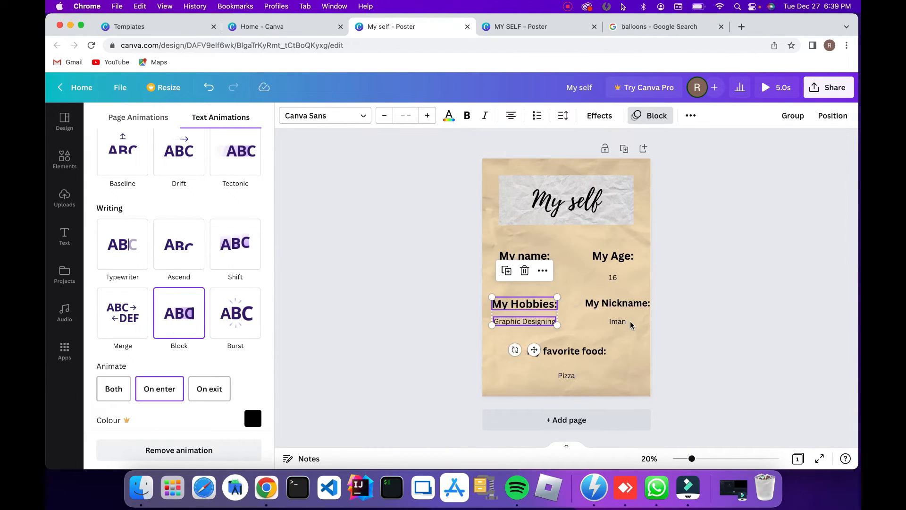
pyautogui.moveTo(682, 336); pyautogui.dragTo(584, 296)
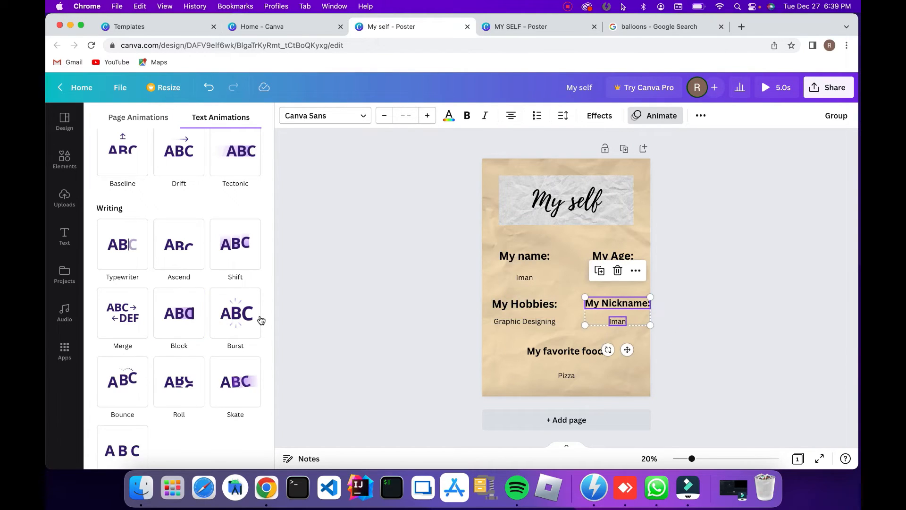
pyautogui.click(177, 336)
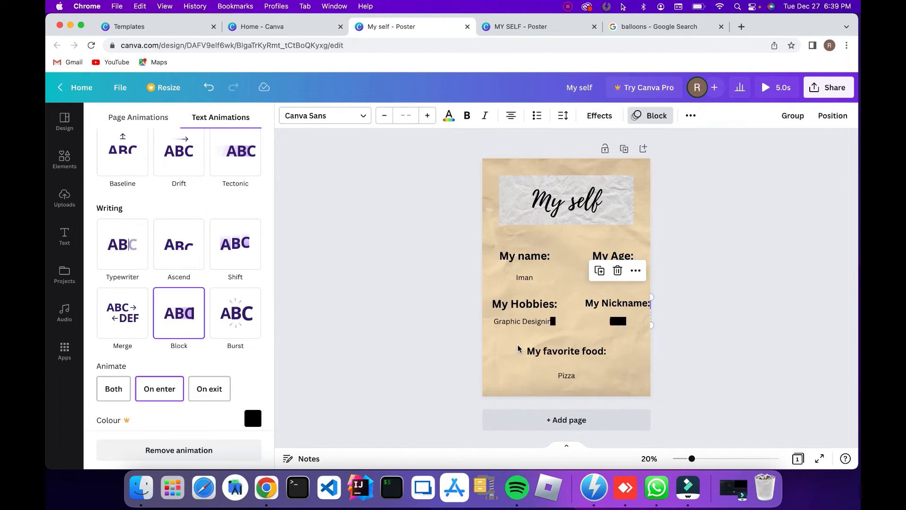
# - Apply the Block text animation to the "My favorite food:" heading and "Pizza", and deselect them
pyautogui.click(576, 380)
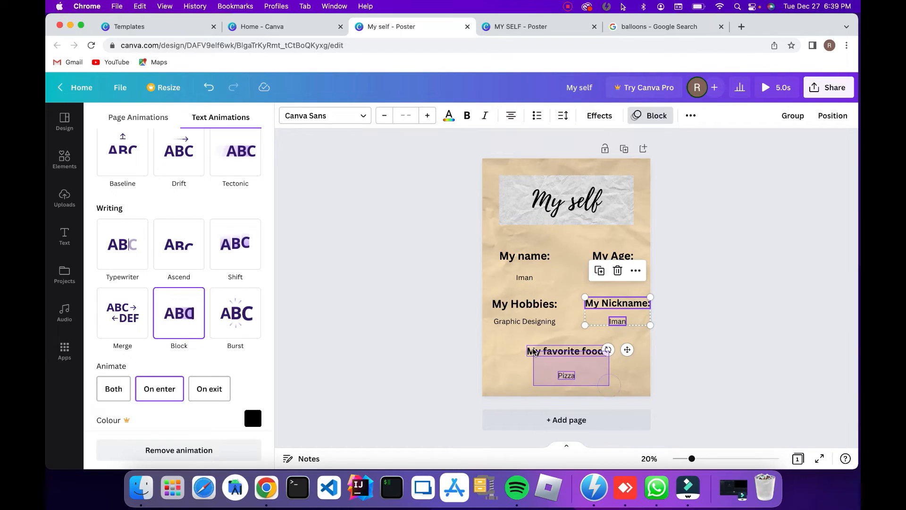
pyautogui.click(179, 313)
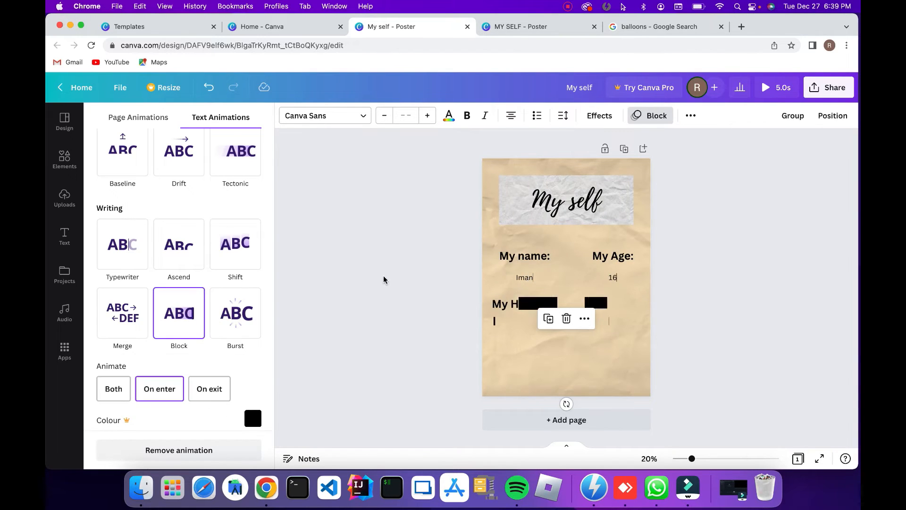
pyautogui.click(384, 276)
pyautogui.click(733, 251)
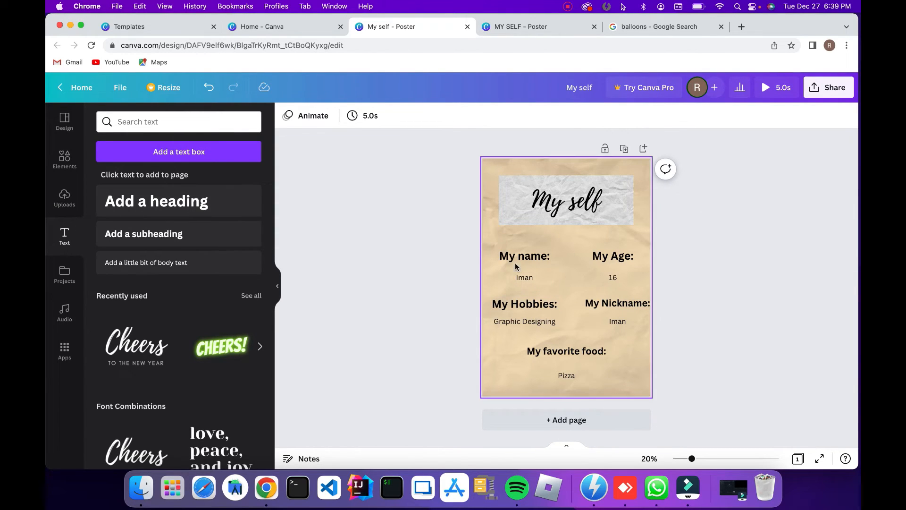
# - Clear the PAPER search from the elements library and open the full sticker collection
pyautogui.click(64, 159)
pyautogui.scroll(-3, 197, 265)
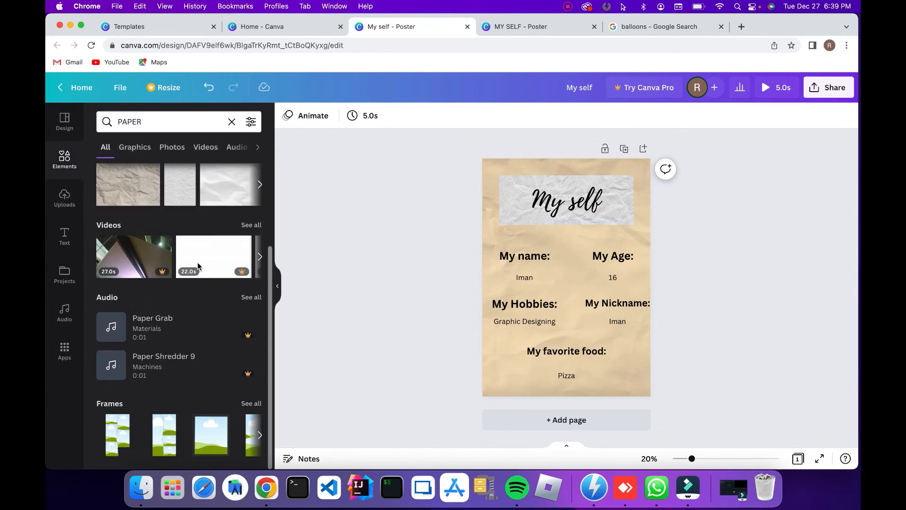
pyautogui.scroll(3, 197, 266)
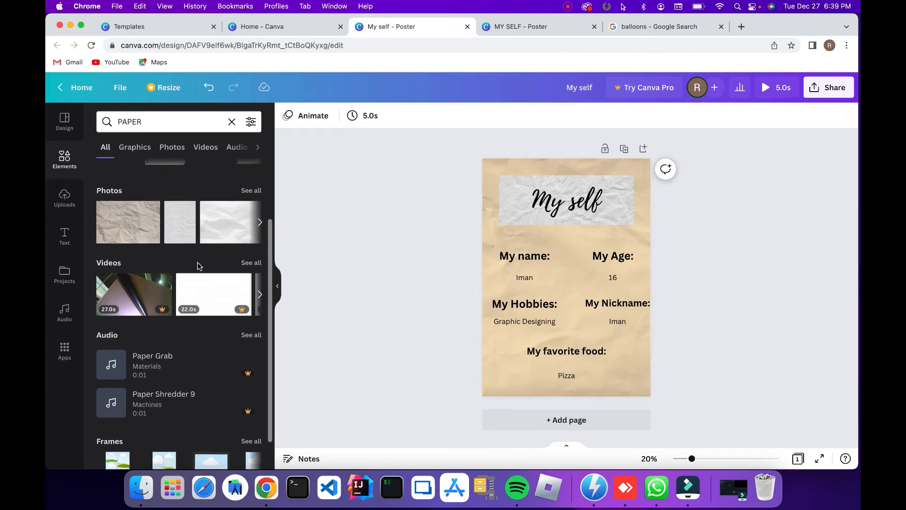
pyautogui.click(231, 121)
pyautogui.scroll(-2, 206, 311)
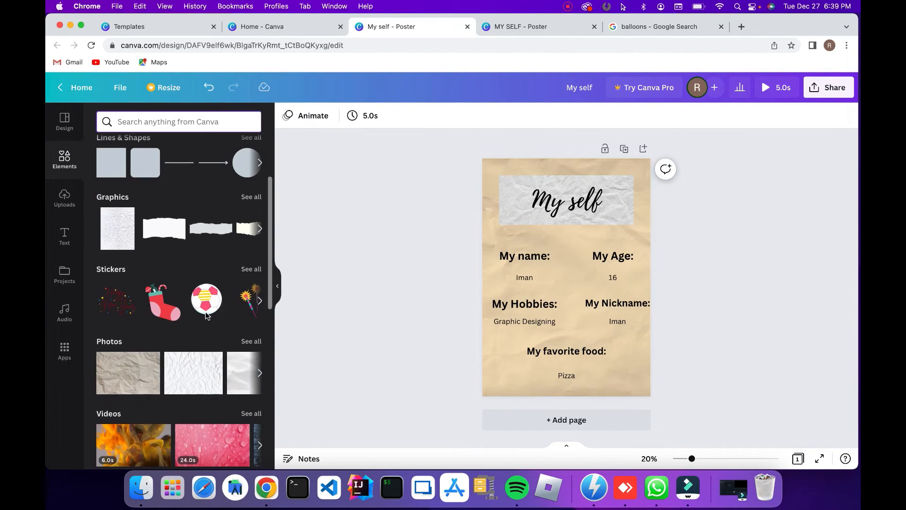
pyautogui.click(259, 299)
pyautogui.click(257, 299)
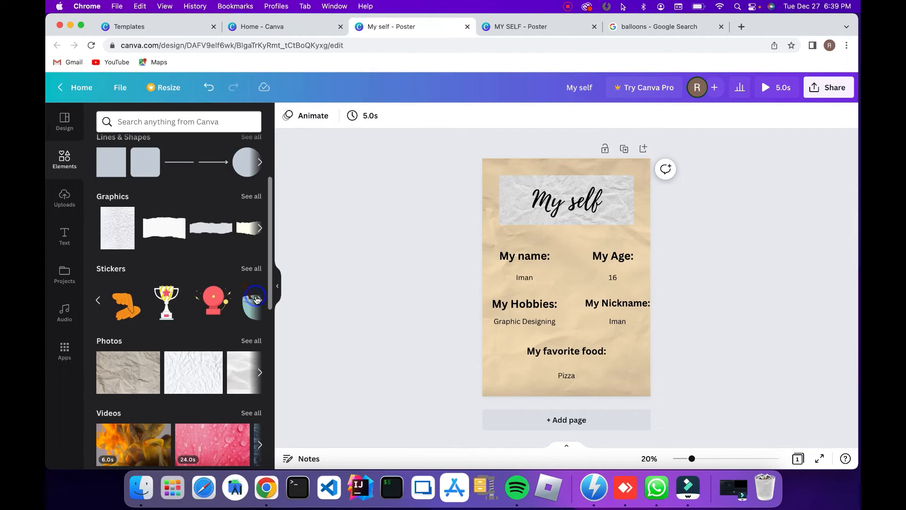
pyautogui.click(257, 300)
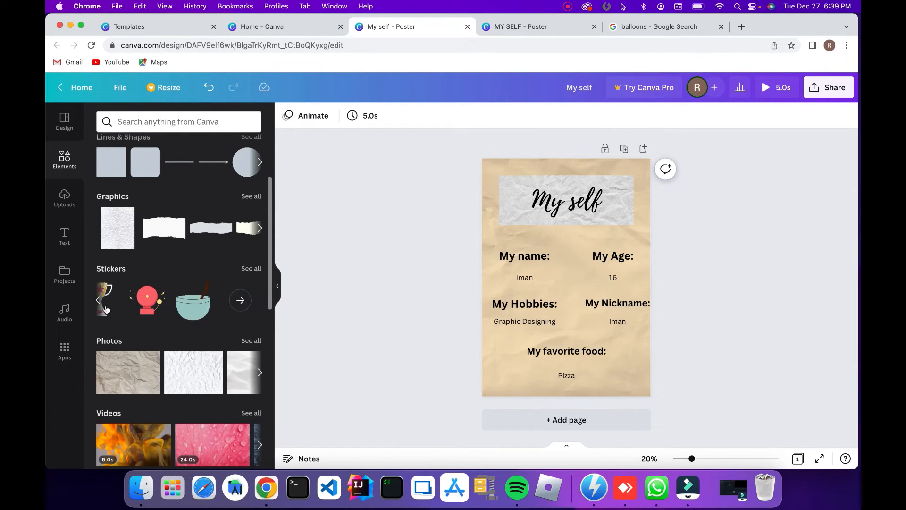
pyautogui.click(240, 302)
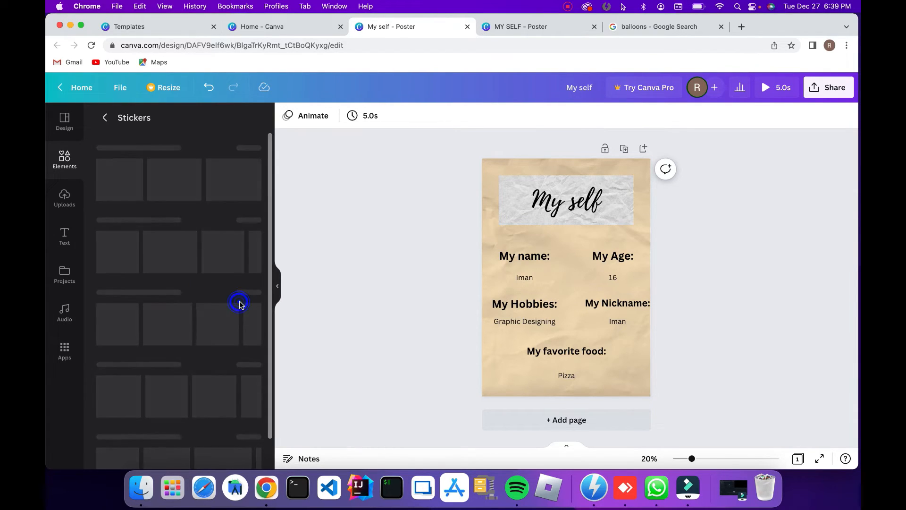
pyautogui.scroll(-1, 208, 373)
pyautogui.scroll(1, 207, 373)
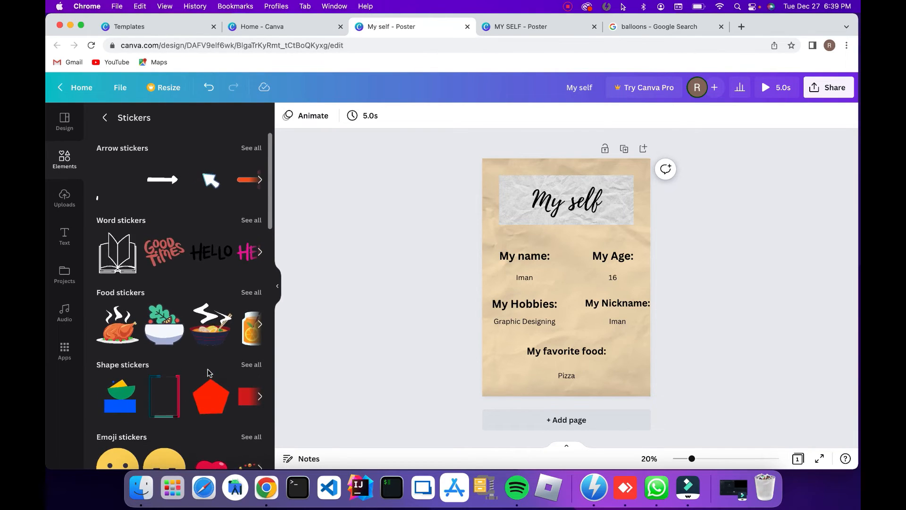
# - Add the animated clicking-cursor arrow sticker, shrink it and place it at the lower-right corner of the title's grey paper strip
pyautogui.moveTo(218, 190); pyautogui.dragTo(600, 196)
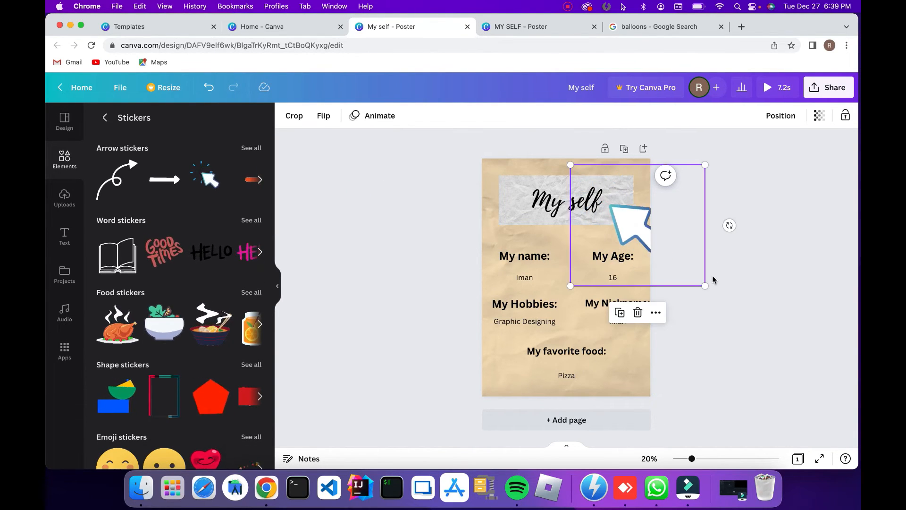
pyautogui.moveTo(705, 286); pyautogui.dragTo(597, 239)
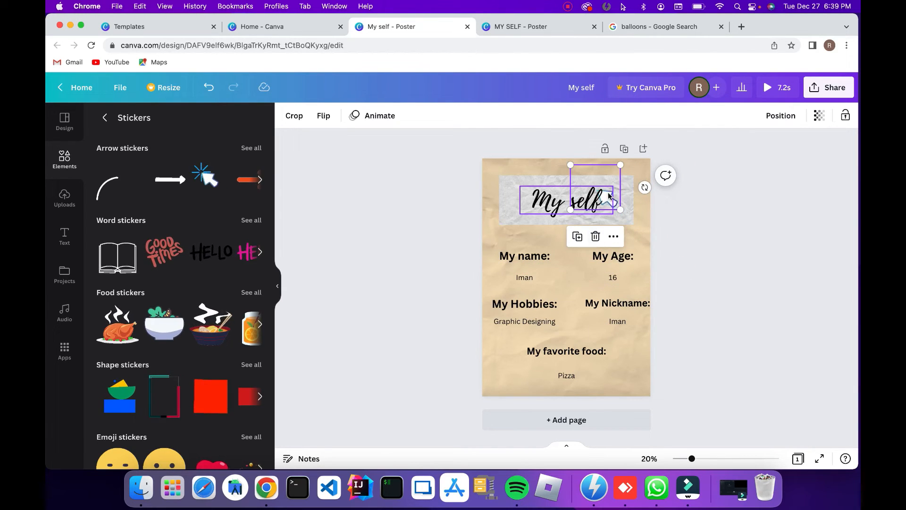
pyautogui.moveTo(616, 198); pyautogui.dragTo(636, 227)
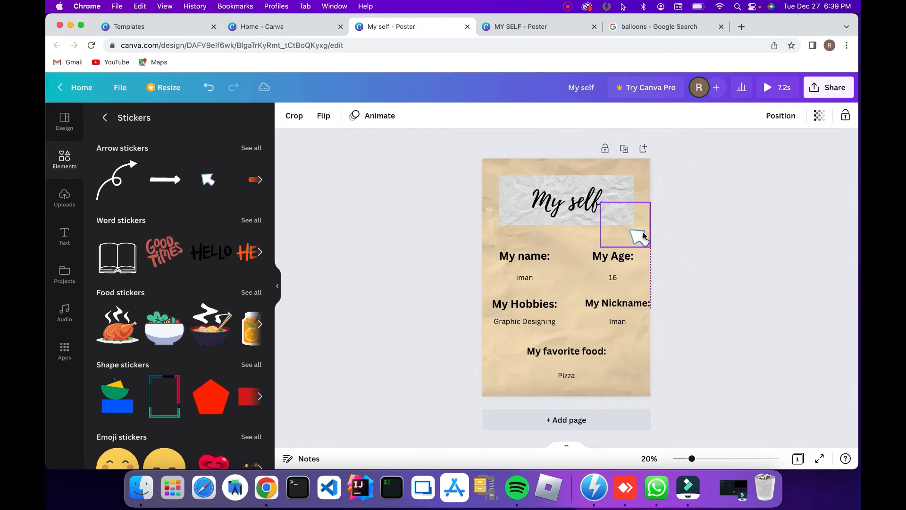
pyautogui.click(363, 283)
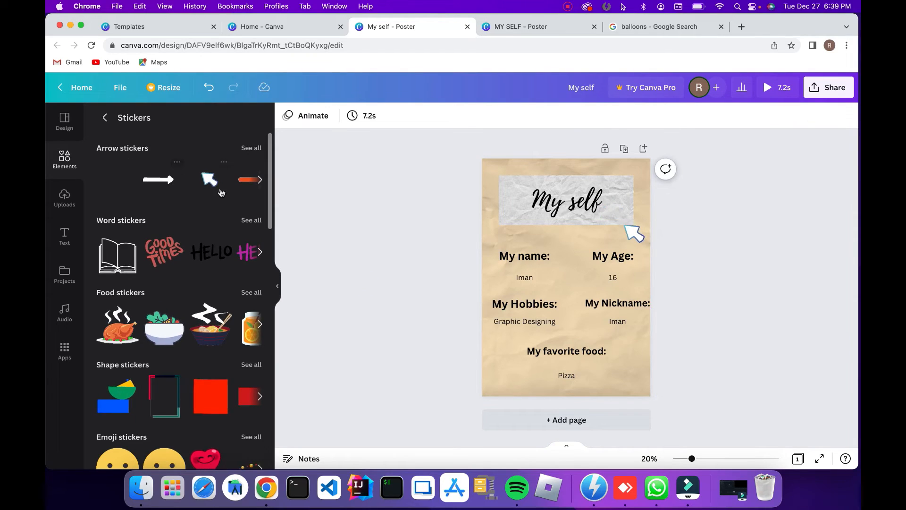
# - Add the multicoloured confetti sticker over the title and the "My name:" and "My Age:" section
pyautogui.scroll(-3, 201, 349)
pyautogui.scroll(-5, 201, 348)
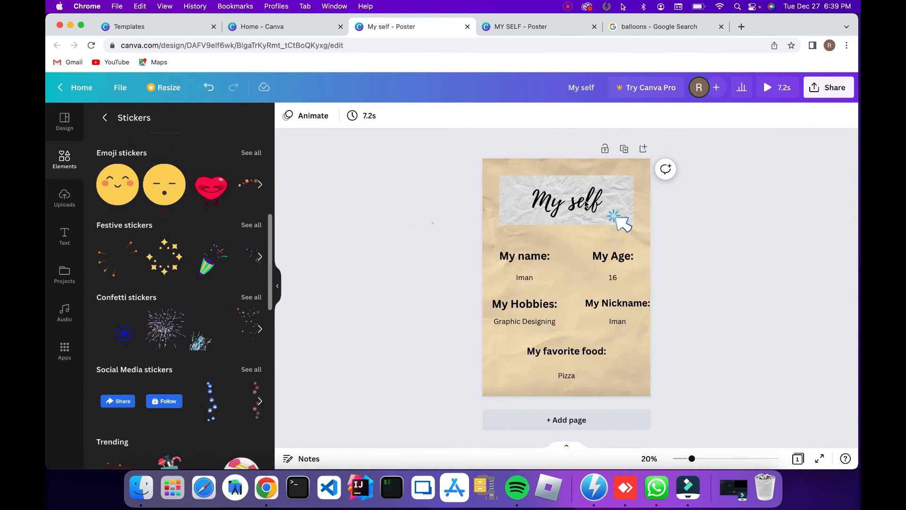
pyautogui.moveTo(136, 339); pyautogui.dragTo(569, 230)
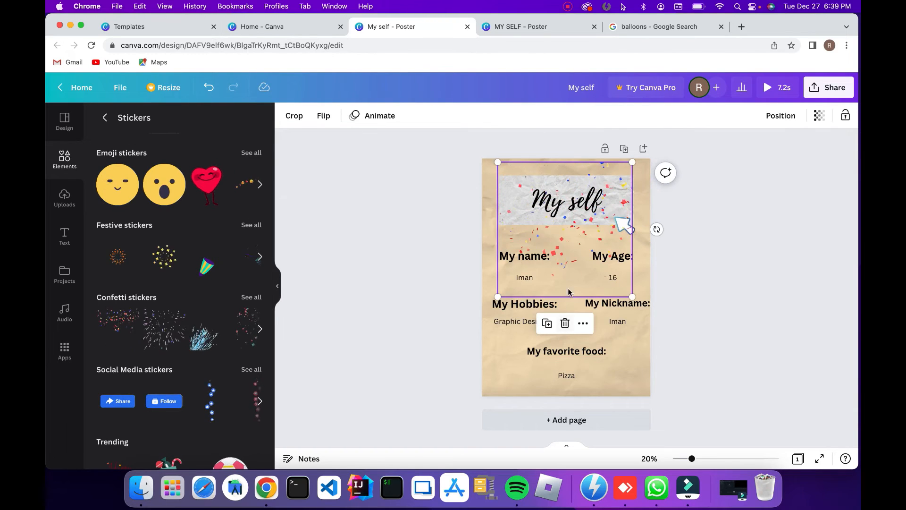
pyautogui.click(349, 369)
# - Add the three-balloon sticker from the Trending stickers, small, in the poster's lower-left corner beside "My favorite food:"
pyautogui.scroll(-12, 202, 398)
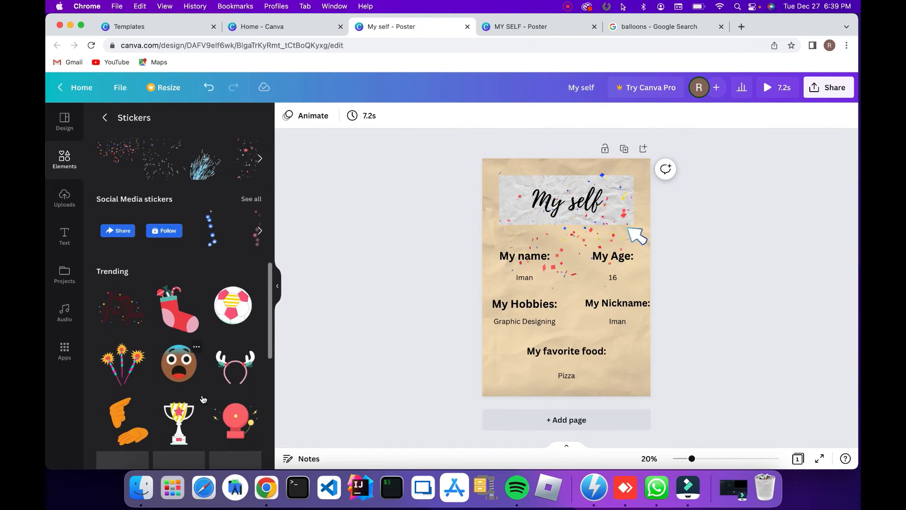
pyautogui.scroll(-4, 202, 399)
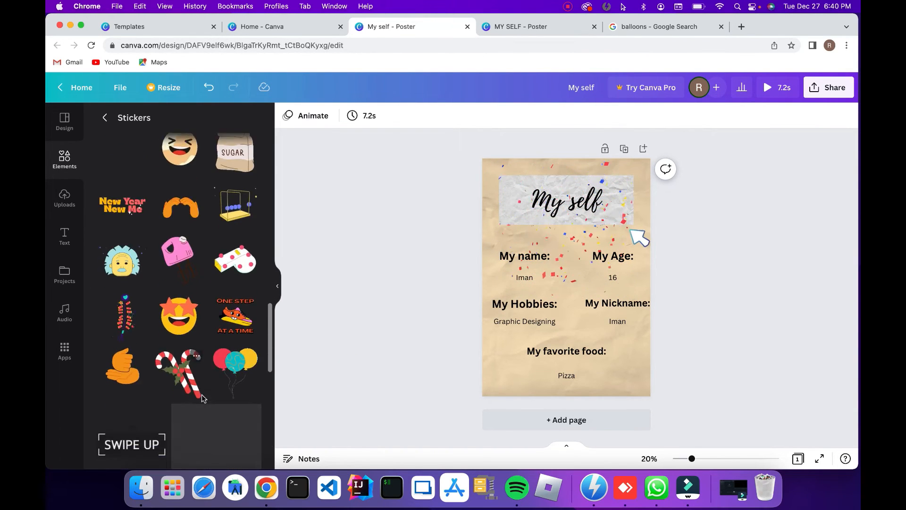
pyautogui.moveTo(235, 288); pyautogui.dragTo(558, 340)
pyautogui.moveTo(612, 280); pyautogui.dragTo(511, 336)
pyautogui.moveTo(506, 344); pyautogui.dragTo(507, 344)
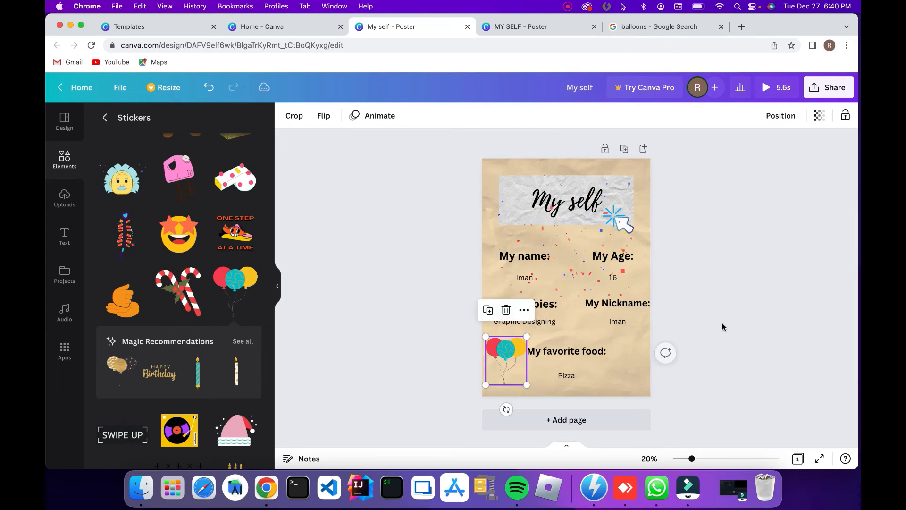
pyautogui.click(765, 325)
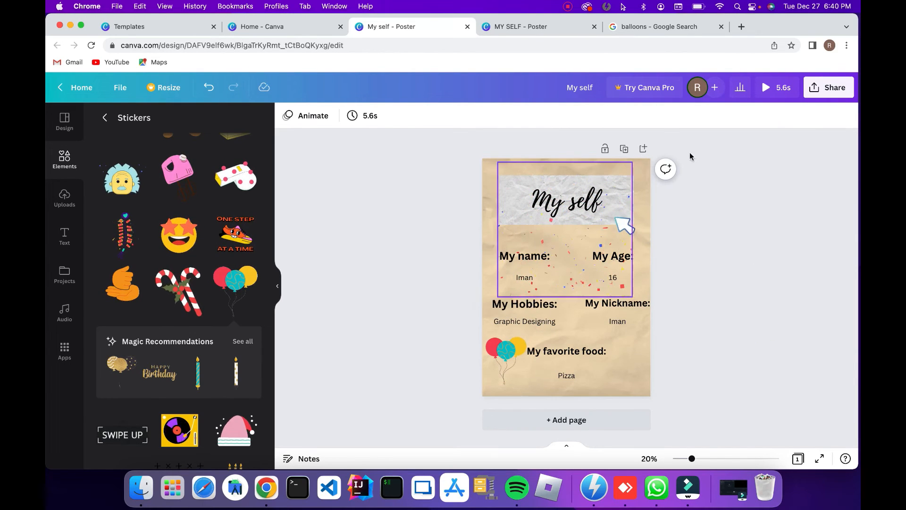
# - Preview the animated poster in full screen and return to the editor
pyautogui.click(777, 88)
pyautogui.click(519, 360)
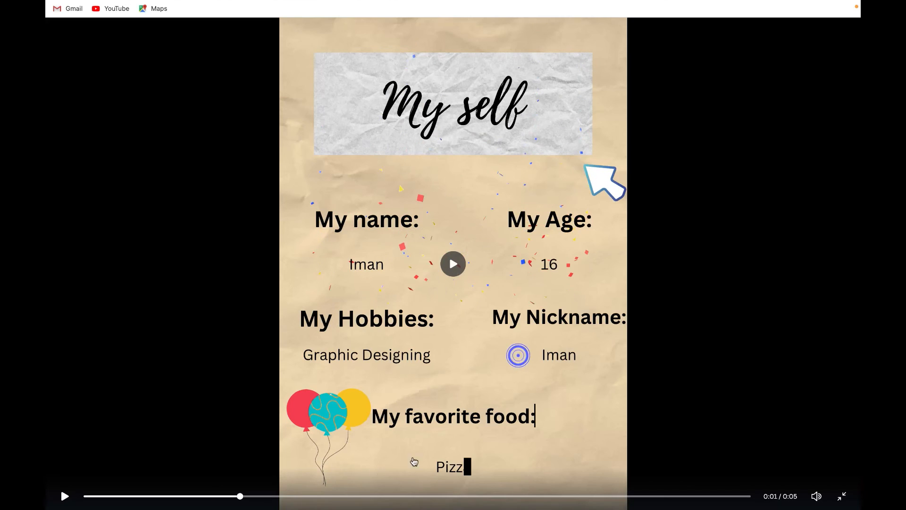
pyautogui.click(522, 296)
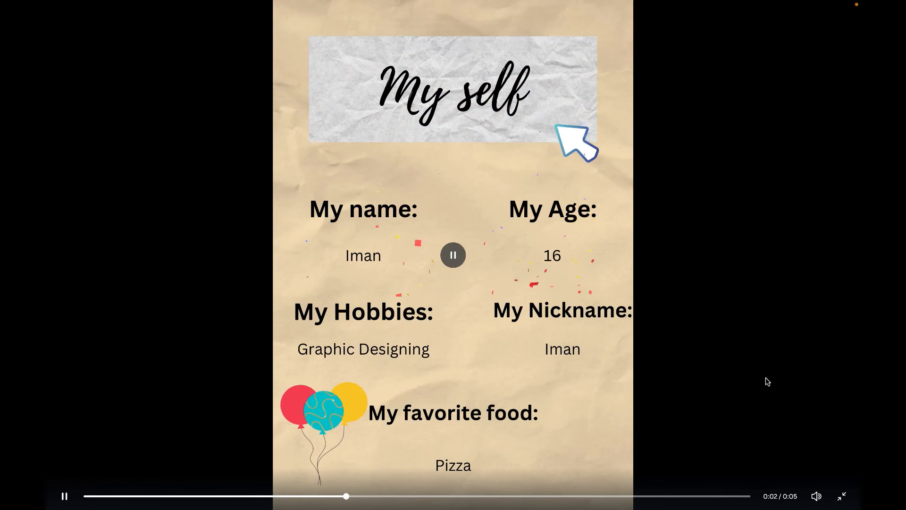
pyautogui.press('Escape')
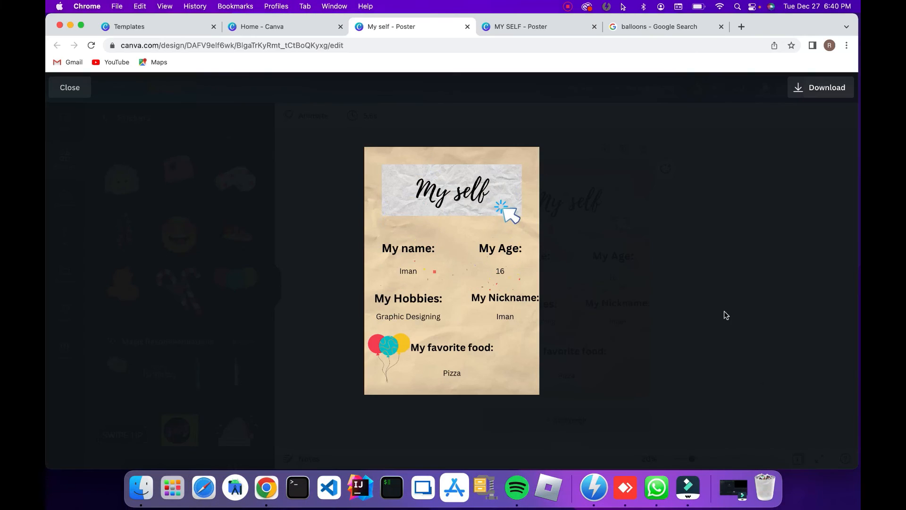
pyautogui.click(767, 173)
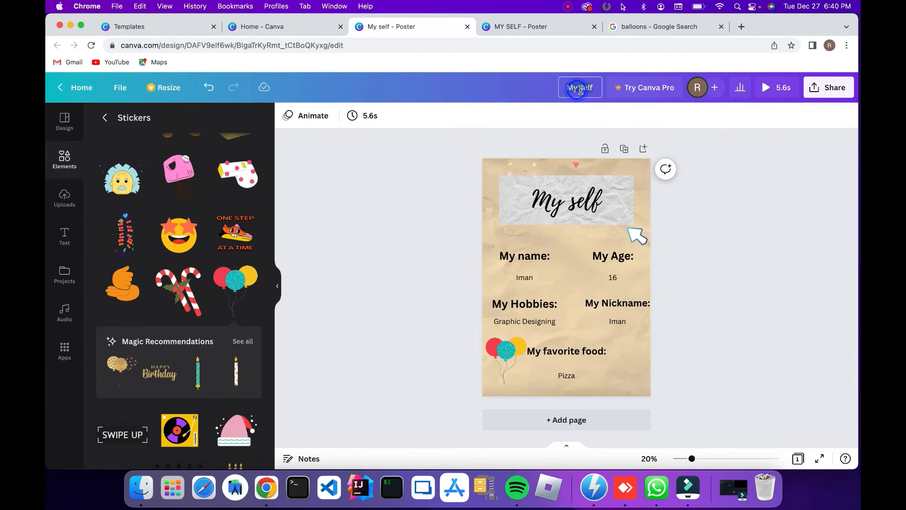
# - Keep "My self" as the design's title and download the poster as an MP4 video
pyautogui.click(587, 88)
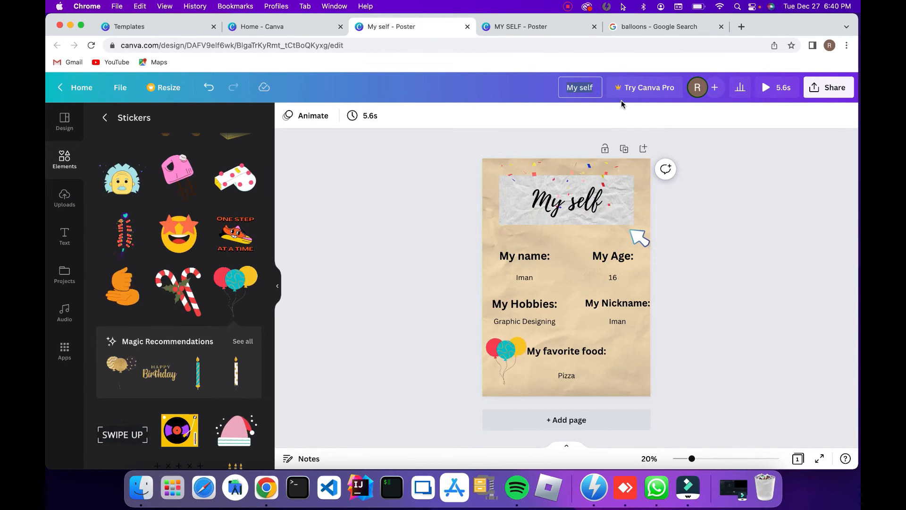
pyautogui.write('My')
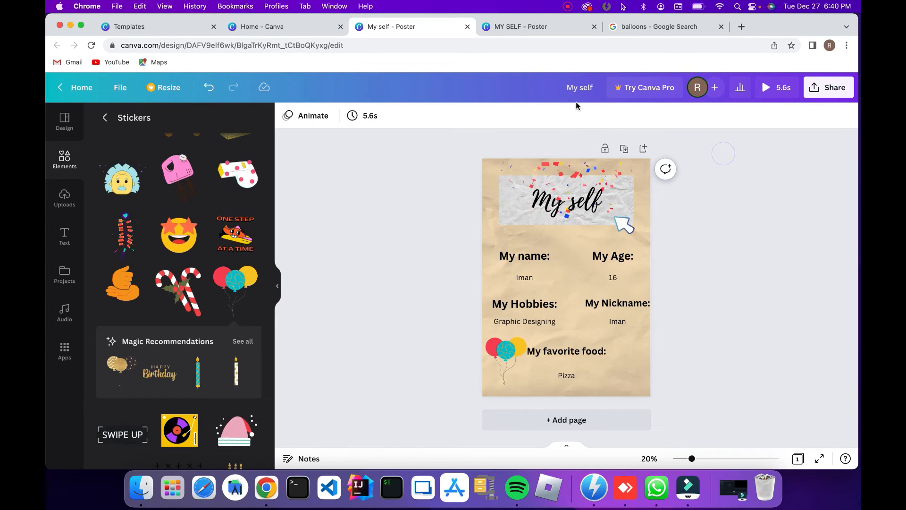
pyautogui.click(828, 96)
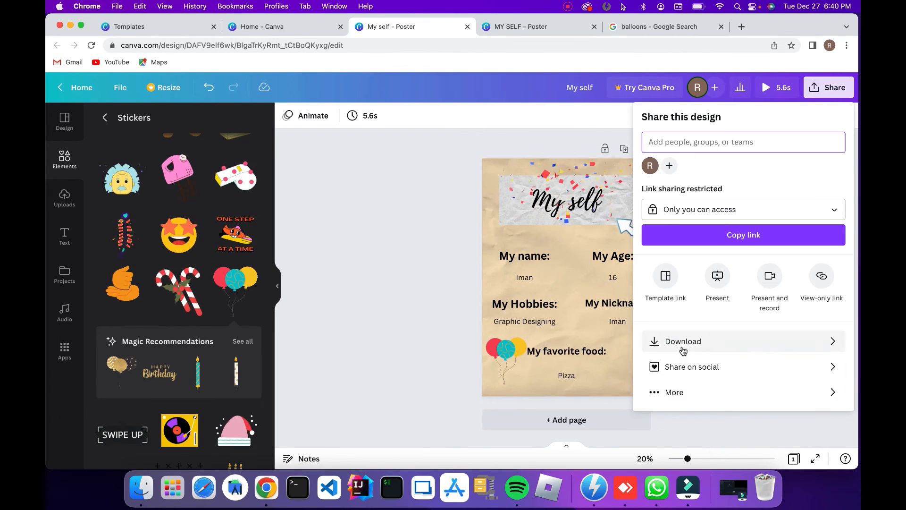
pyautogui.click(712, 342)
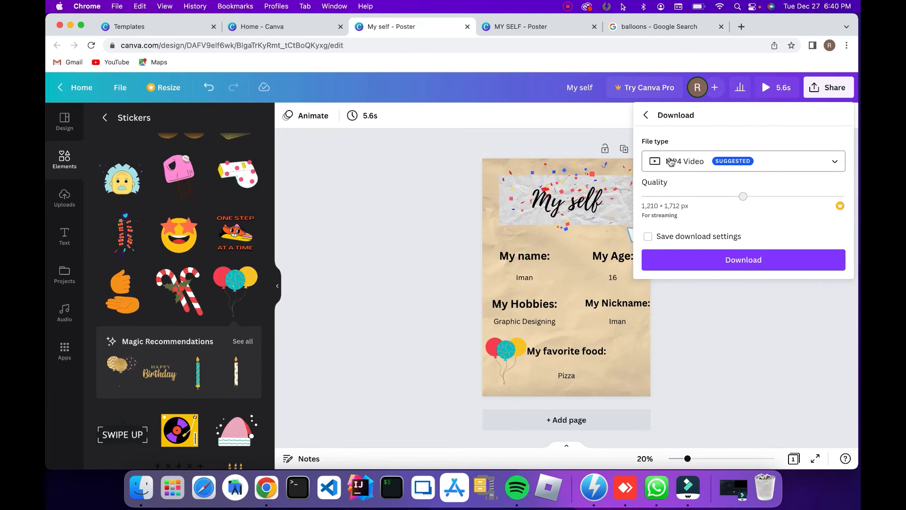
pyautogui.click(689, 161)
pyautogui.click(678, 158)
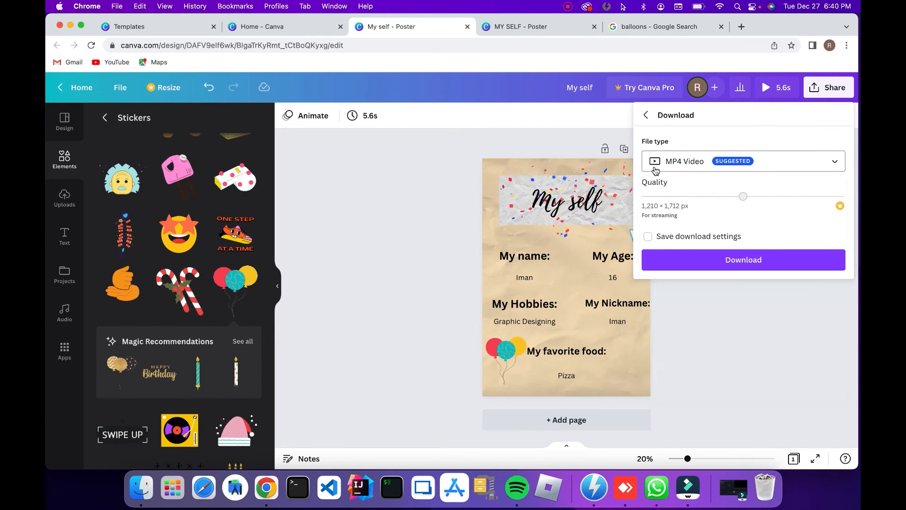
pyautogui.click(739, 259)
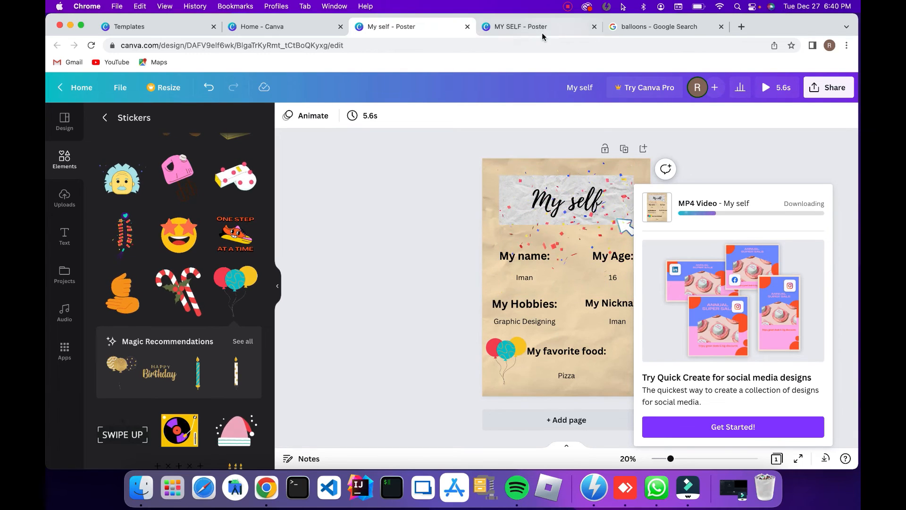
# - Close the "My self" paper poster's browser tab and return to the home page
pyautogui.click(490, 32)
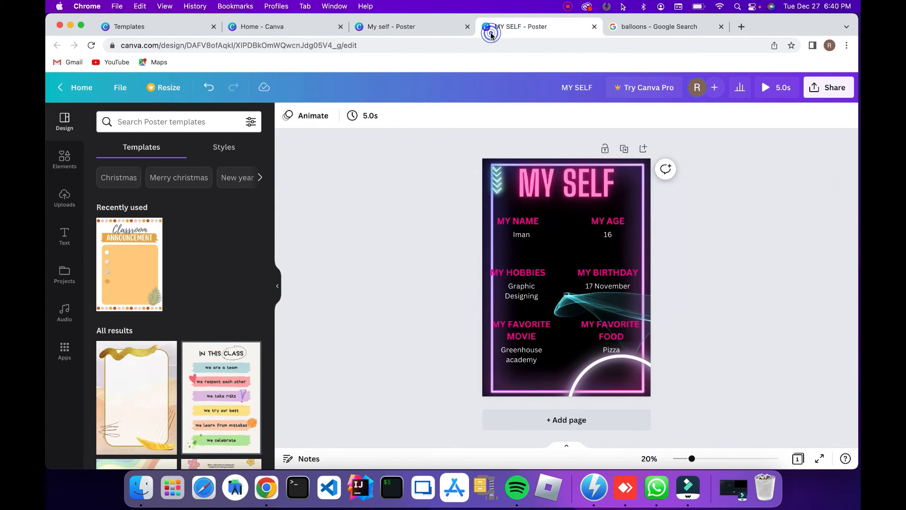
pyautogui.click(620, 28)
pyautogui.click(437, 26)
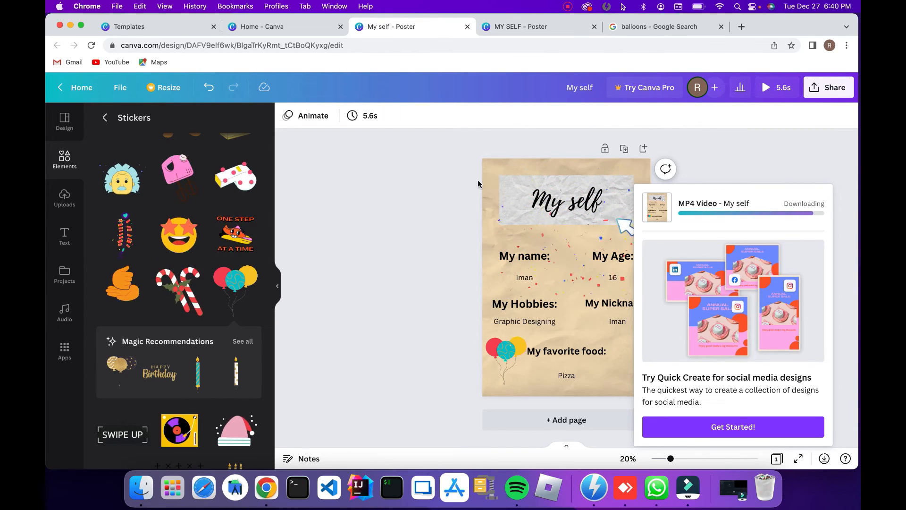
pyautogui.click(299, 32)
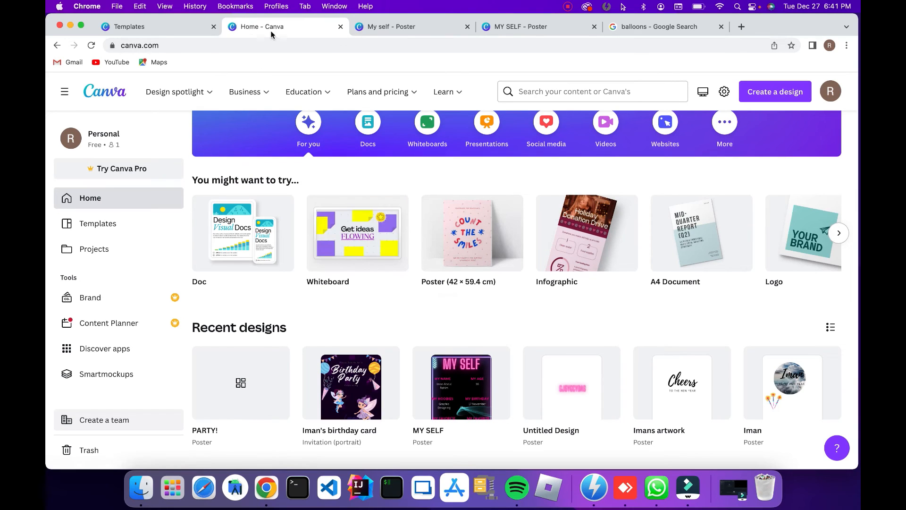
pyautogui.click(468, 28)
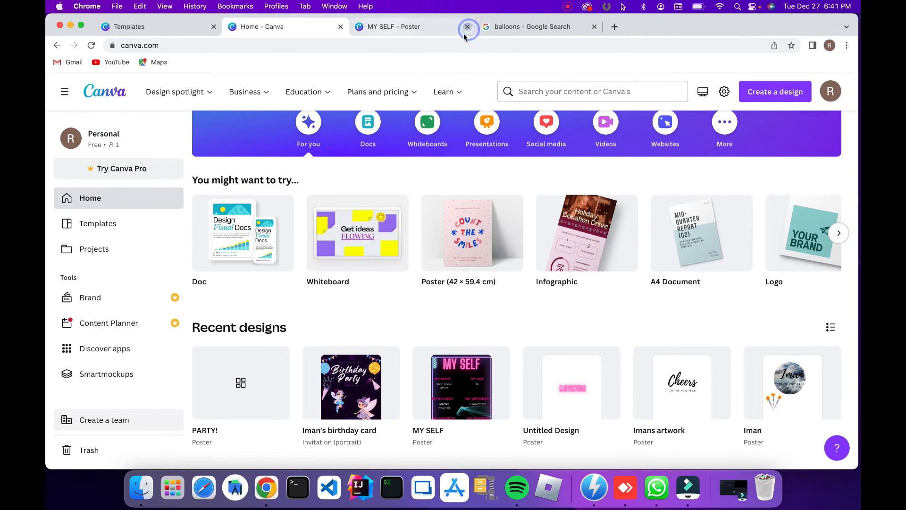
# - Search the templates for "logo" and create a blank logo design
pyautogui.scroll(-3, 402, 240)
pyautogui.scroll(5, 402, 241)
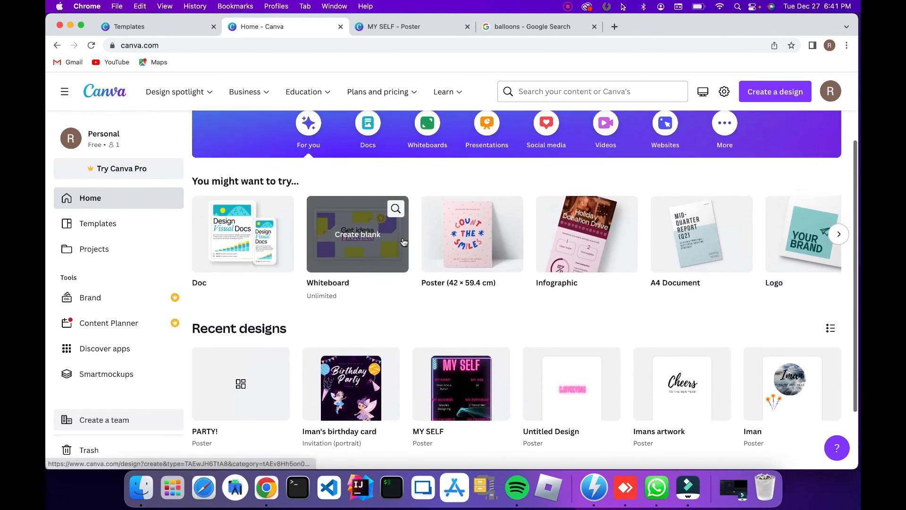
pyautogui.hscroll(3, 659, 322)
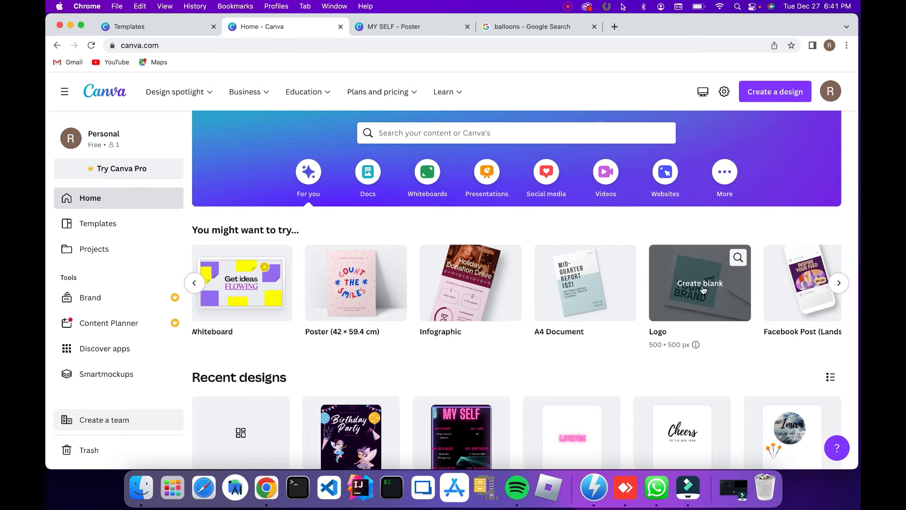
pyautogui.click(486, 132)
pyautogui.write('log')
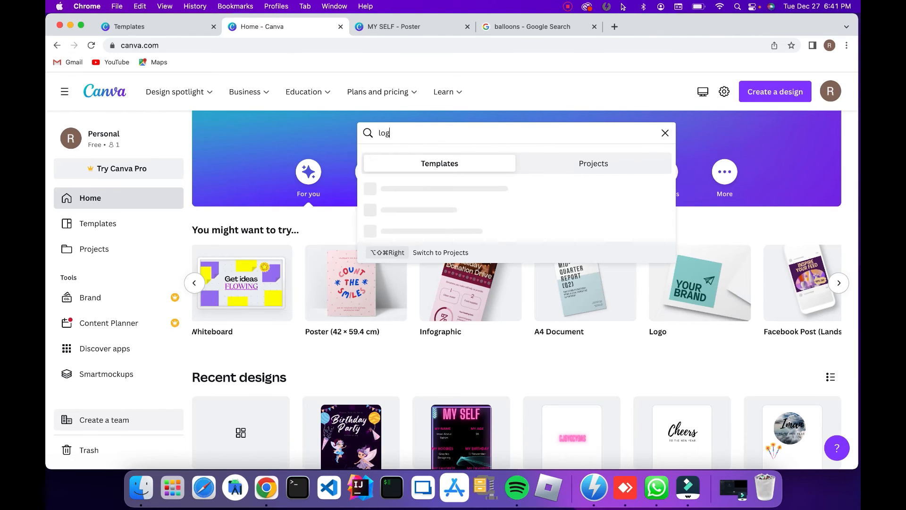
pyautogui.write('o')
pyautogui.press('Return')
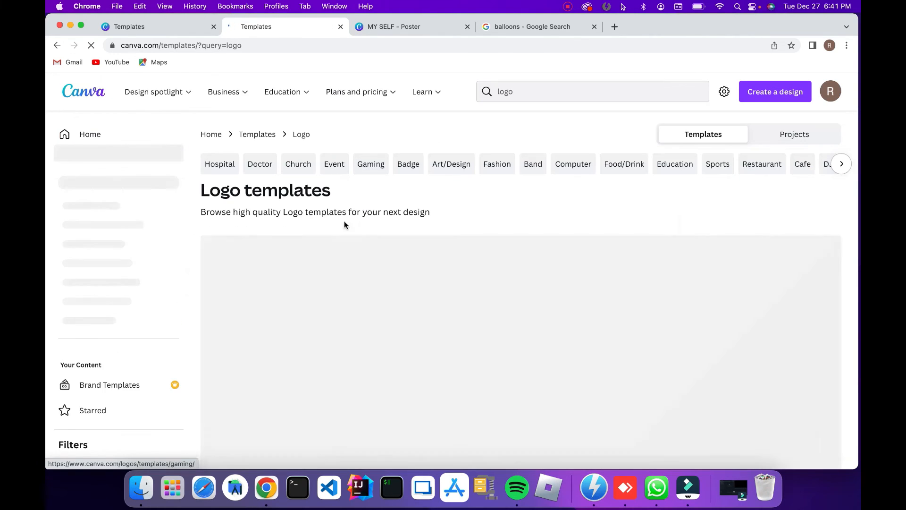
pyautogui.scroll(-3, 347, 302)
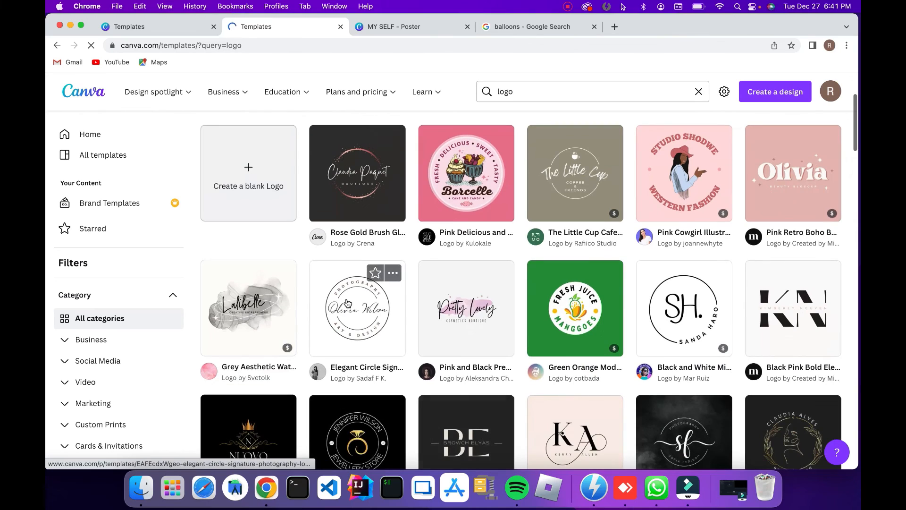
pyautogui.click(239, 176)
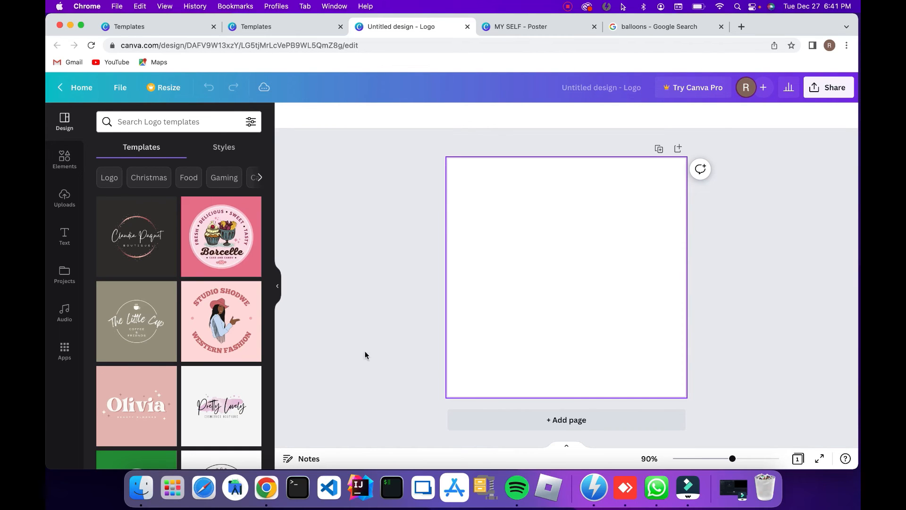
pyautogui.scroll(-3, 152, 378)
pyautogui.scroll(-15, 152, 377)
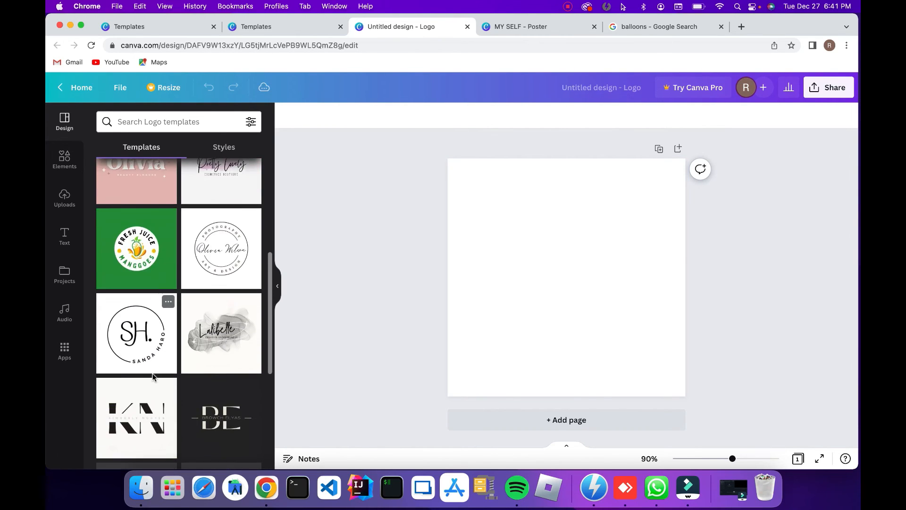
pyautogui.scroll(15, 152, 373)
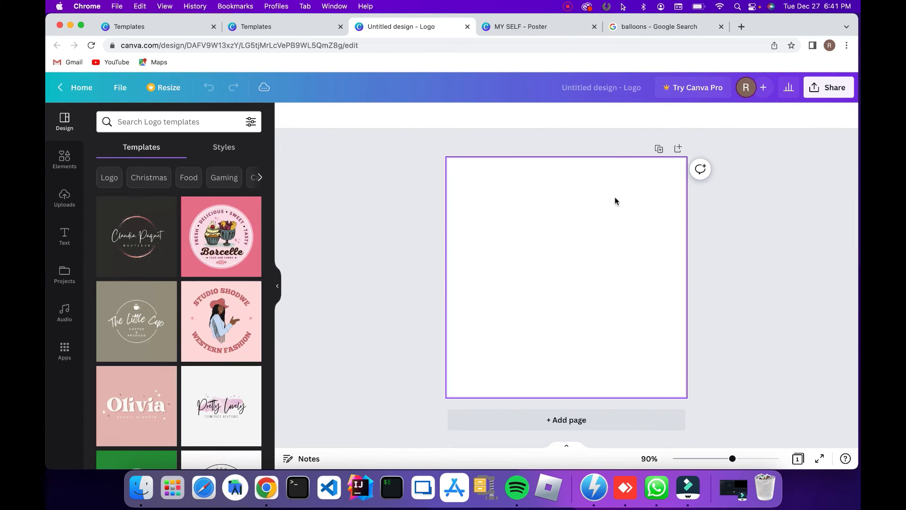
pyautogui.scroll(-10, 136, 348)
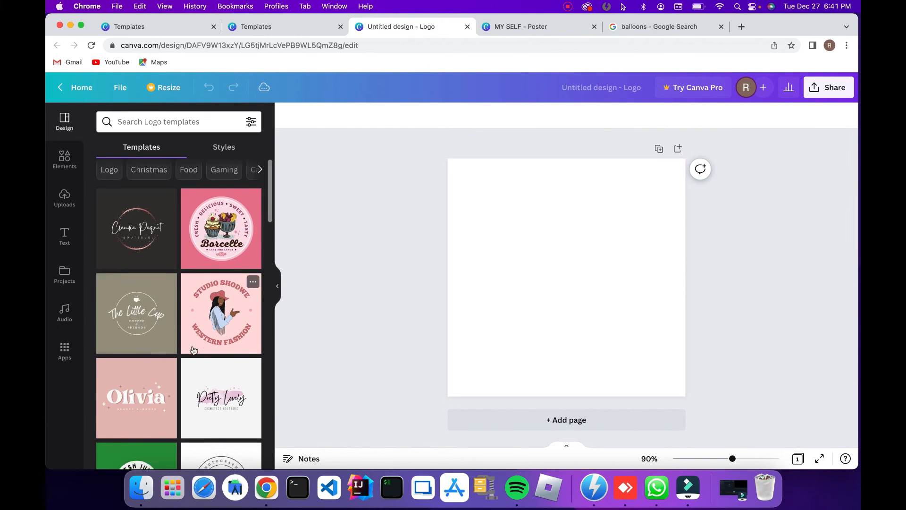
pyautogui.scroll(10, 192, 347)
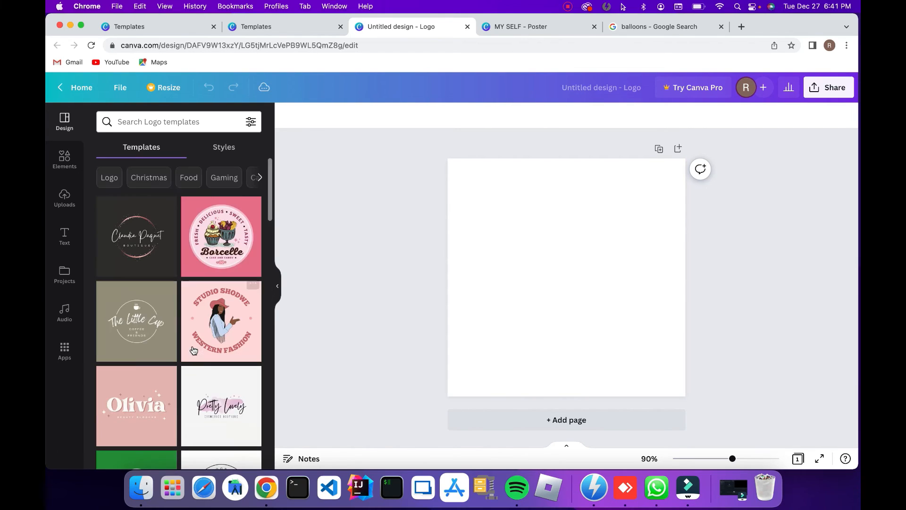
# - Search the elements for "pizza" and add the whole sliced pizza graphic to the blank logo
pyautogui.click(64, 158)
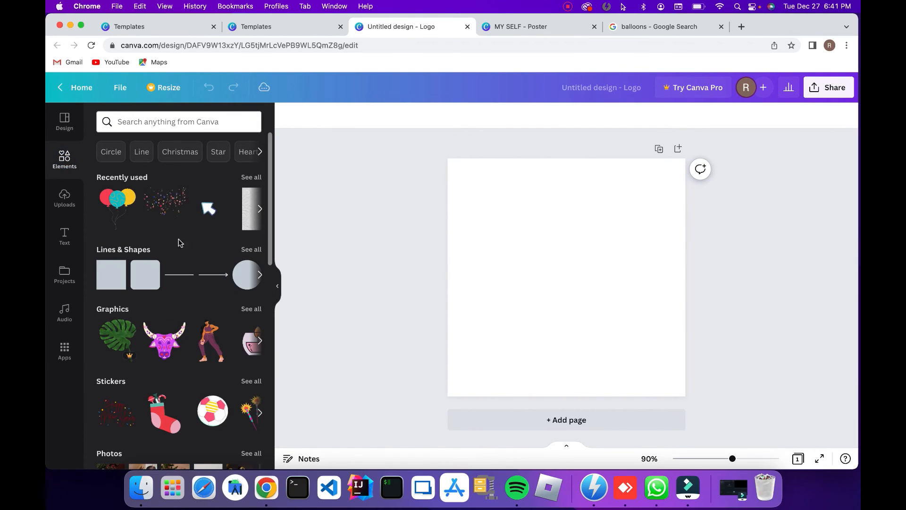
pyautogui.scroll(-4, 218, 214)
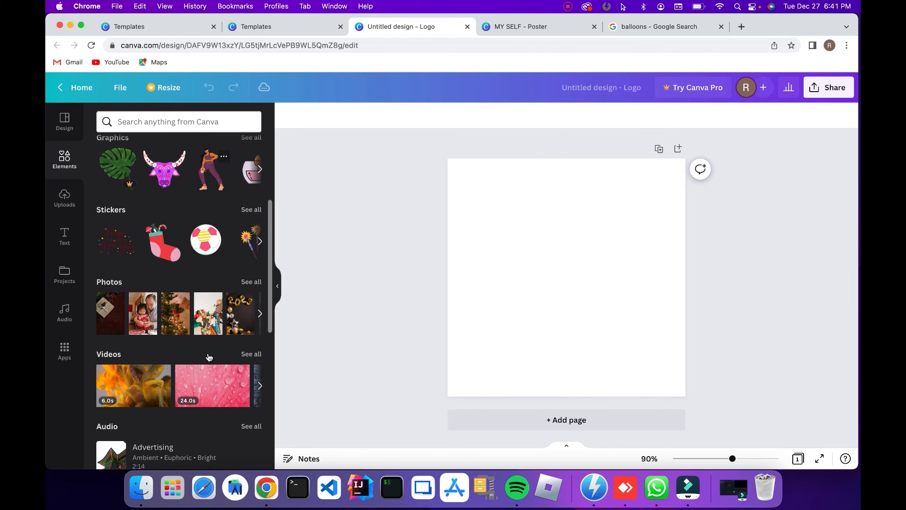
pyautogui.click(203, 124)
pyautogui.write('pizza')
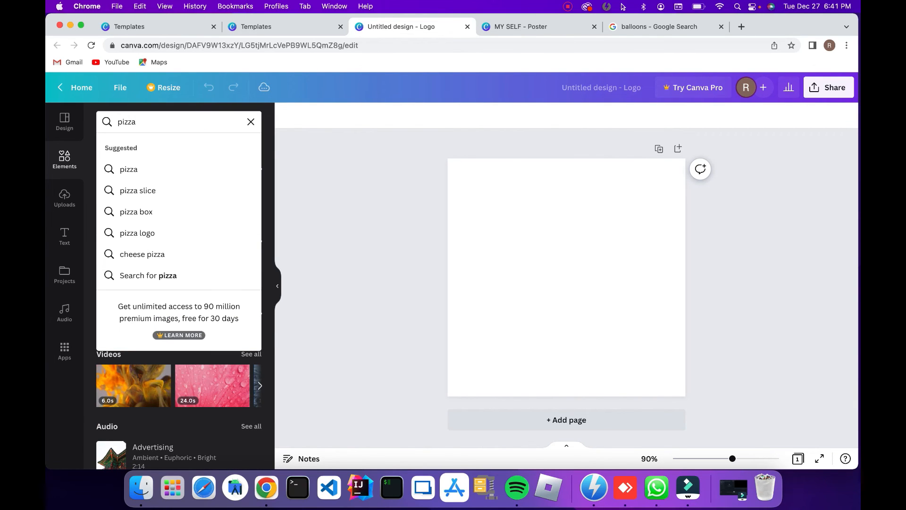
pyautogui.press('Return')
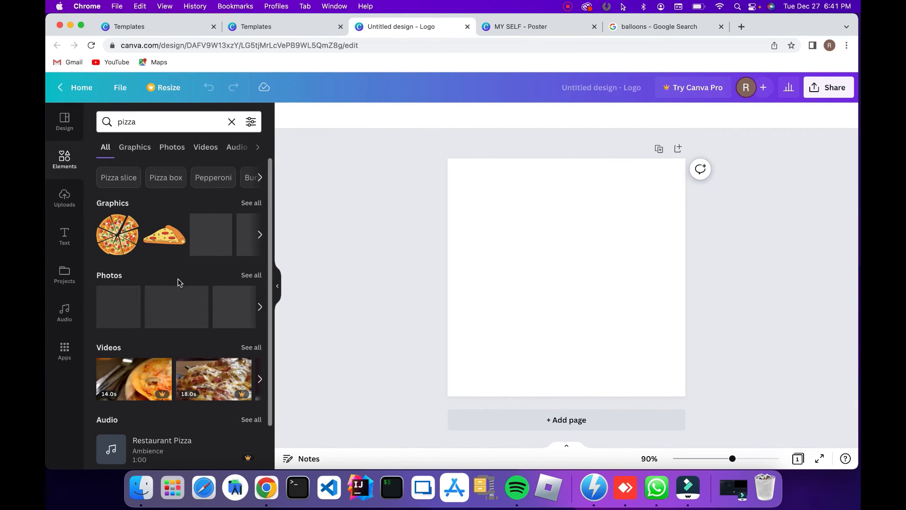
pyautogui.moveTo(166, 233); pyautogui.dragTo(484, 218)
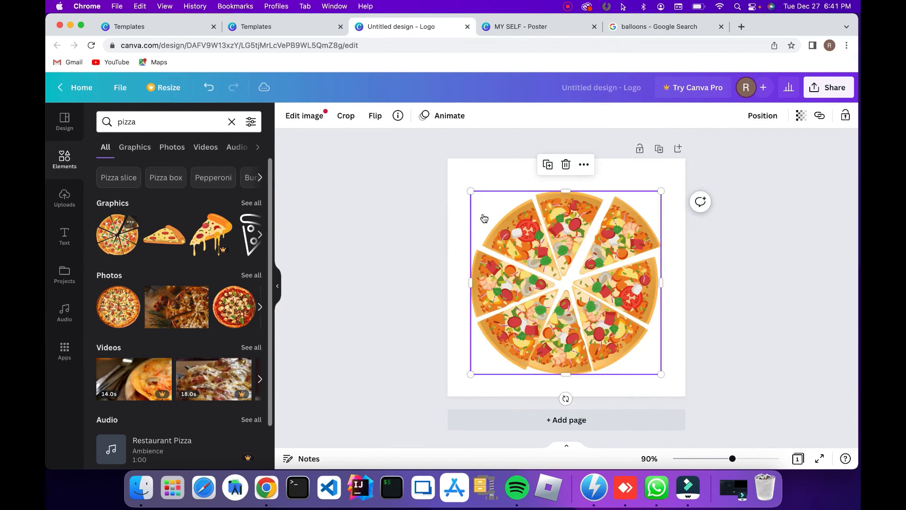
# - Shrink the pizza graphic to about half the canvas width and centre it on the logo
pyautogui.moveTo(664, 196); pyautogui.dragTo(605, 248)
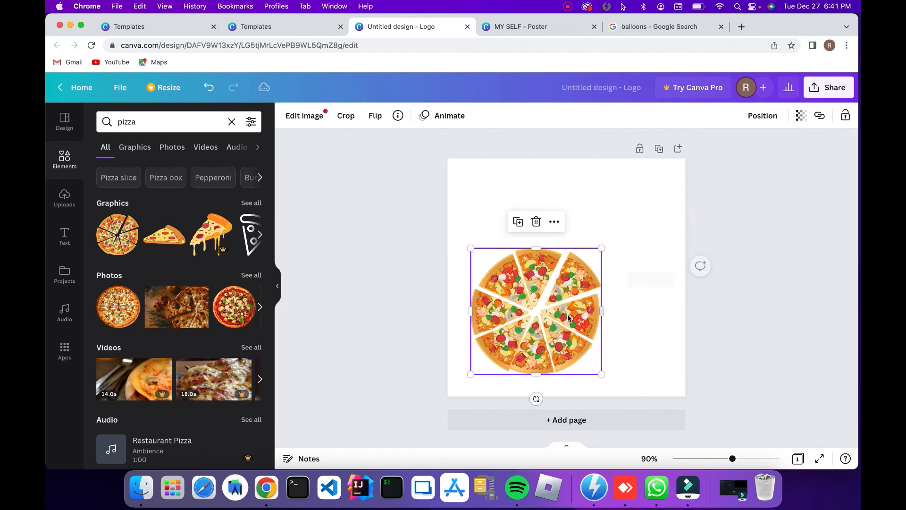
pyautogui.moveTo(568, 318); pyautogui.dragTo(599, 281)
pyautogui.click(775, 291)
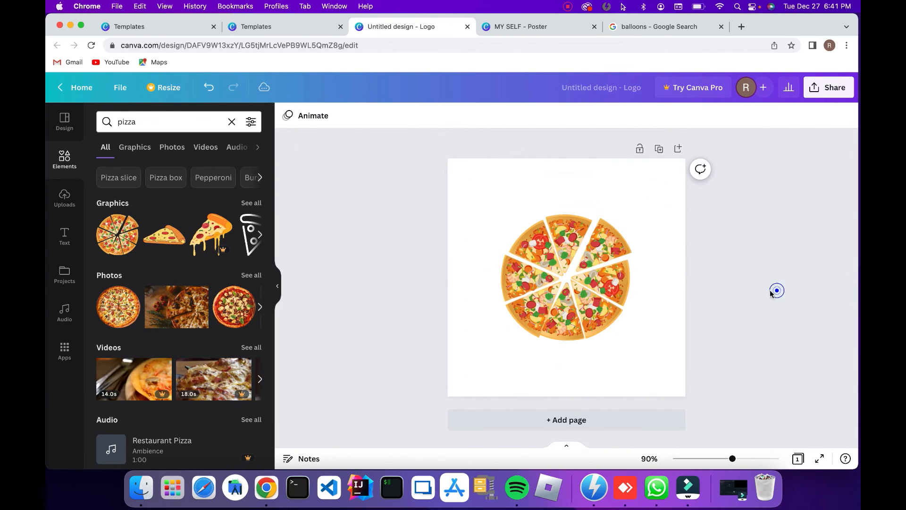
# - Try the neon green "CHEERS!" text style over the pizza and delete it
pyautogui.click(63, 238)
pyautogui.scroll(-1, 233, 363)
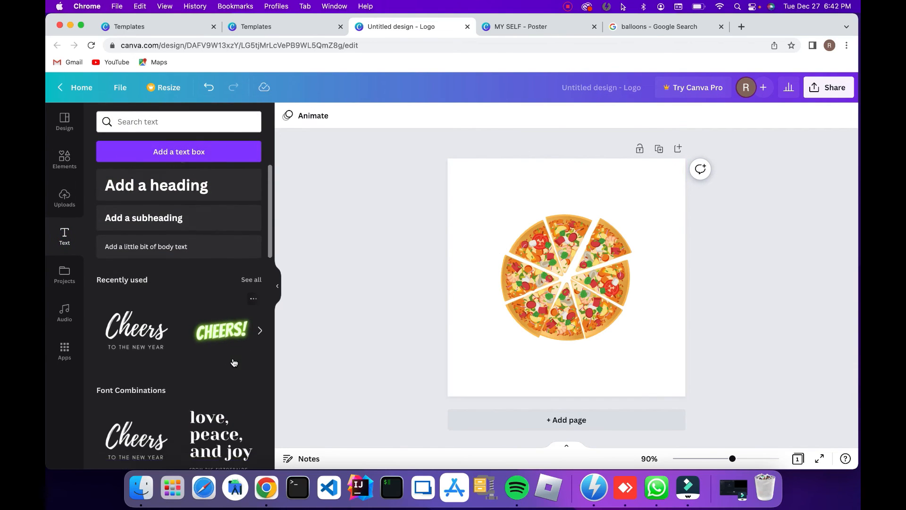
pyautogui.scroll(-5, 233, 362)
pyautogui.scroll(3, 227, 290)
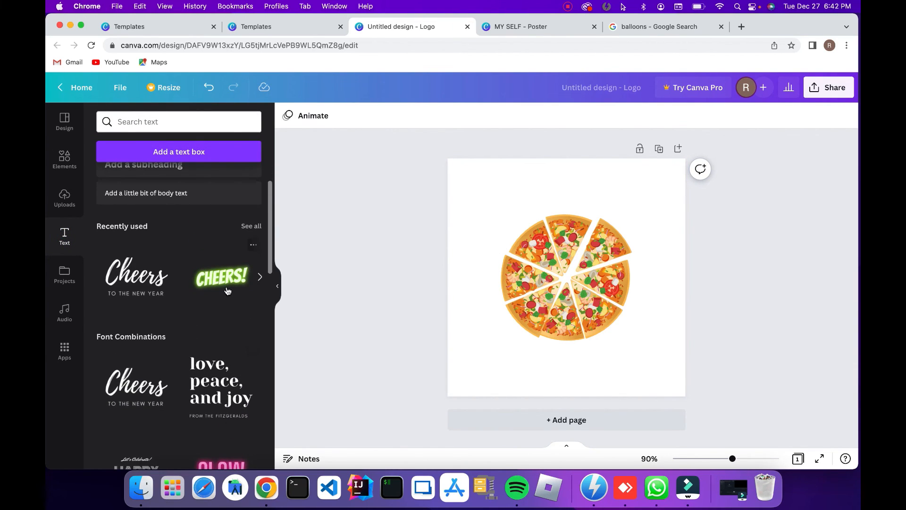
pyautogui.moveTo(227, 290); pyautogui.dragTo(596, 286)
pyautogui.press('Delete')
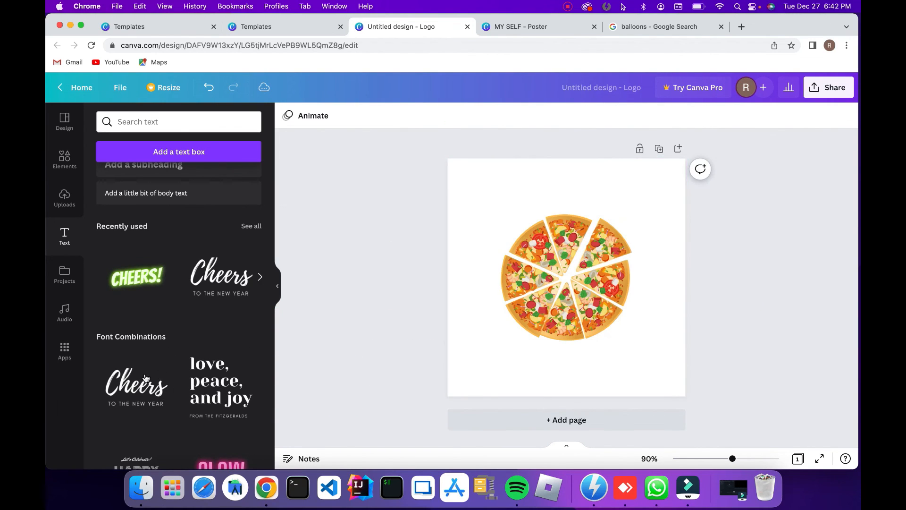
# - Find the blue and red "FREE DELIVERY" text style among the font combinations and place it over the pizza
pyautogui.scroll(-10, 145, 377)
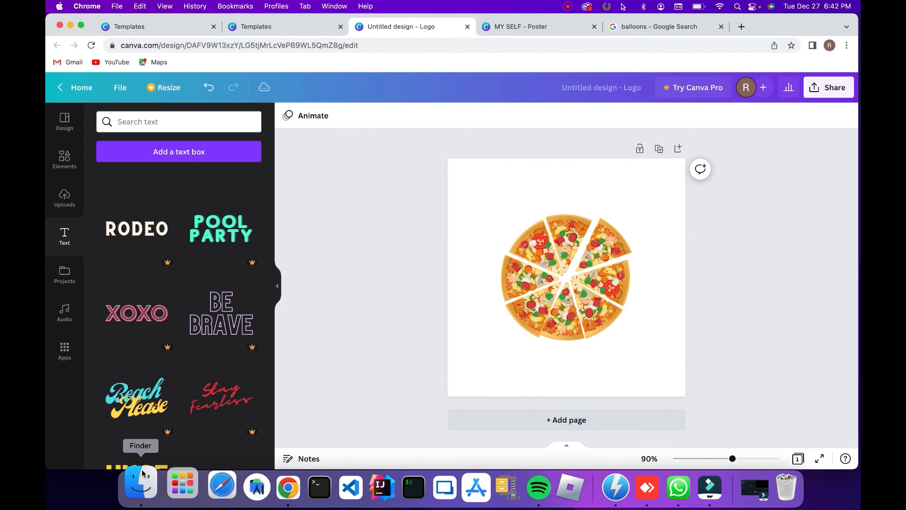
pyautogui.scroll(-5, 147, 305)
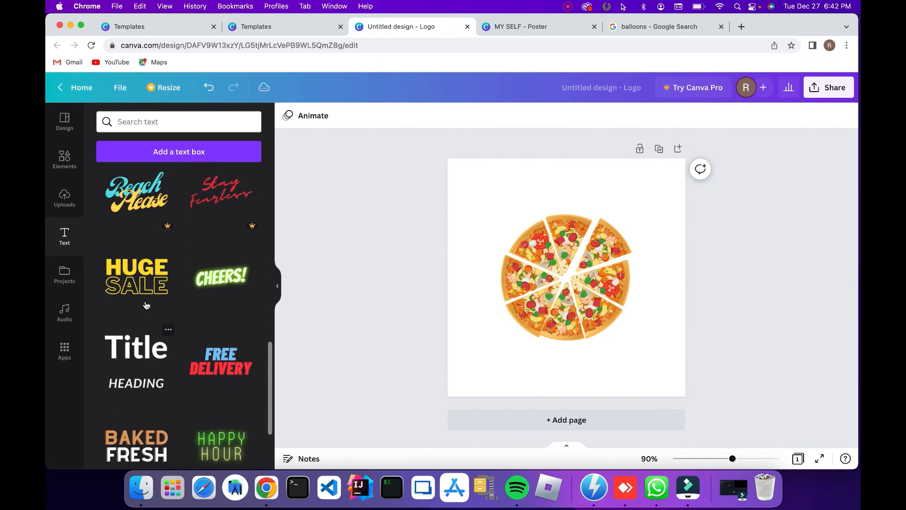
pyautogui.moveTo(146, 286); pyautogui.dragTo(192, 285)
pyautogui.rightClick(134, 443)
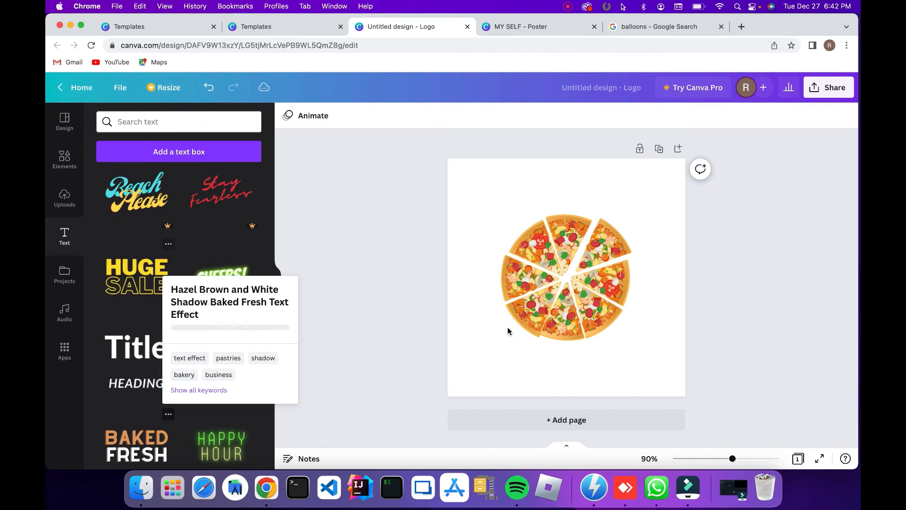
pyautogui.click(120, 439)
pyautogui.scroll(-1, 122, 440)
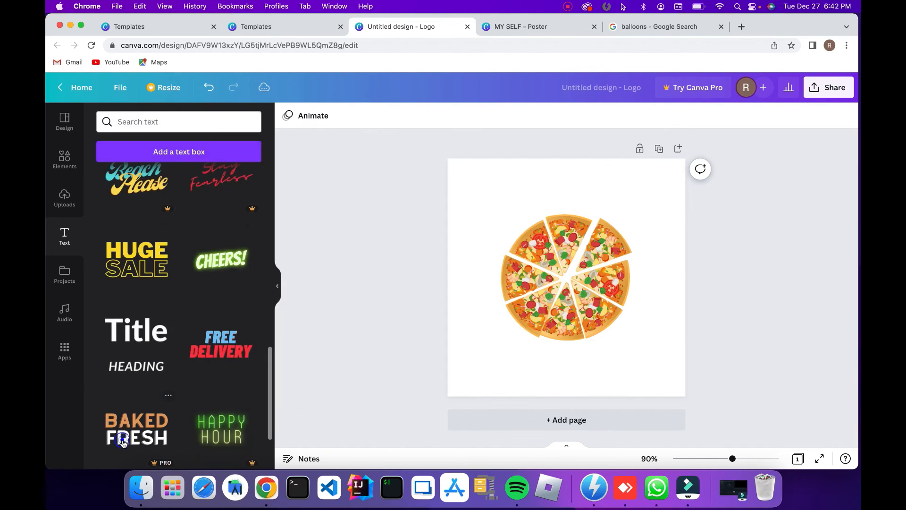
pyautogui.rightClick(123, 441)
pyautogui.click(140, 363)
pyautogui.scroll(-4, 140, 365)
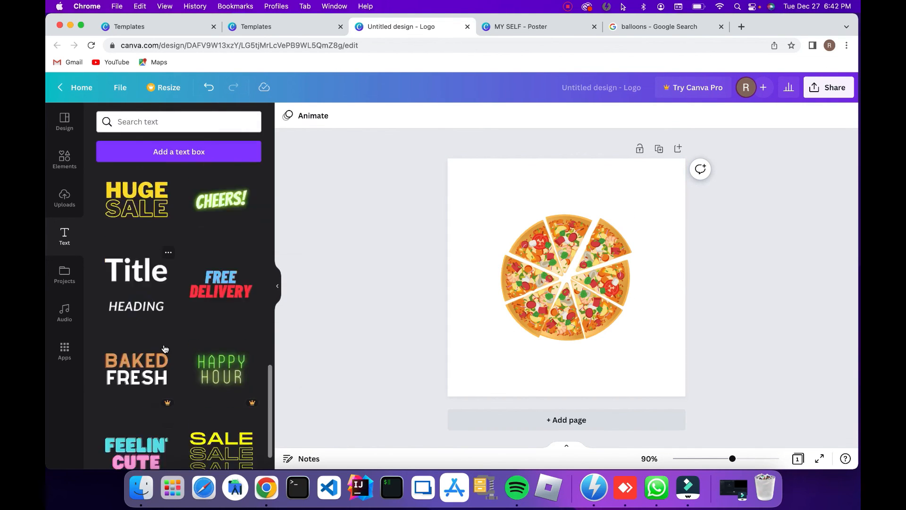
pyautogui.scroll(2, 185, 305)
pyautogui.moveTo(224, 238); pyautogui.dragTo(558, 279)
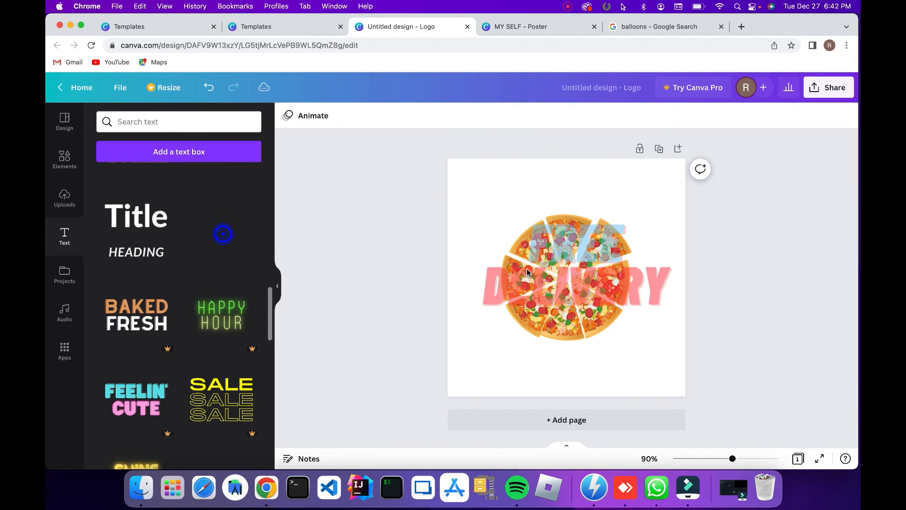
# - Replace the wording "FREE" with "IMAN'S" and "DELIVERY" with "PIZZA PLACE" in the logo text
pyautogui.doubleClick(558, 280)
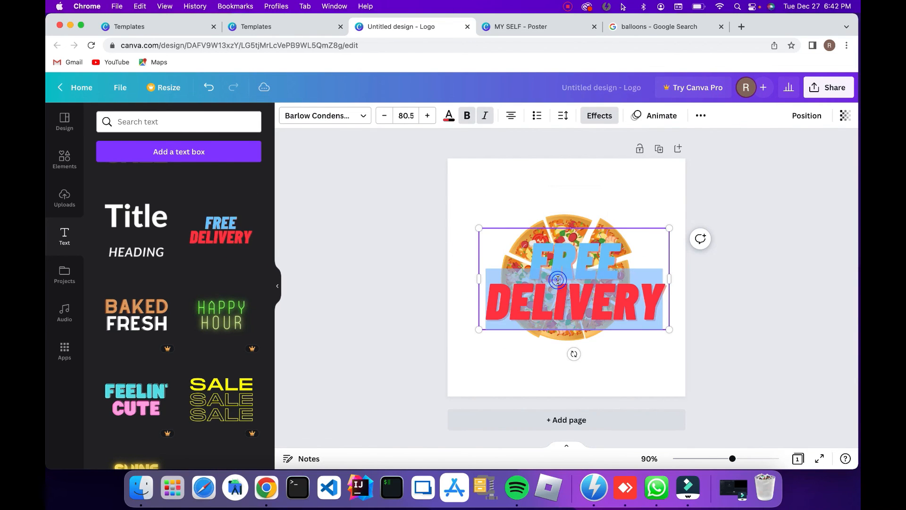
pyautogui.doubleClick(575, 265)
pyautogui.write('I')
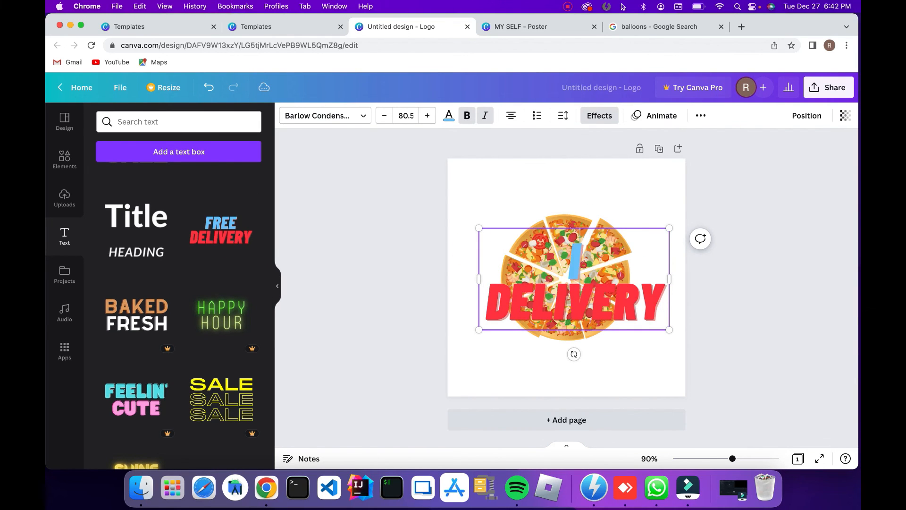
pyautogui.write("MAN'S")
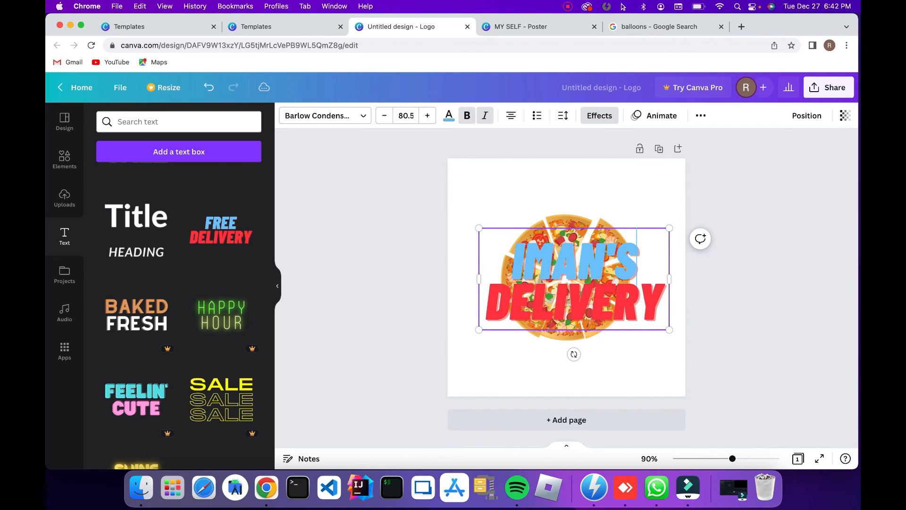
pyautogui.doubleClick(582, 304)
pyautogui.write('PIZZA')
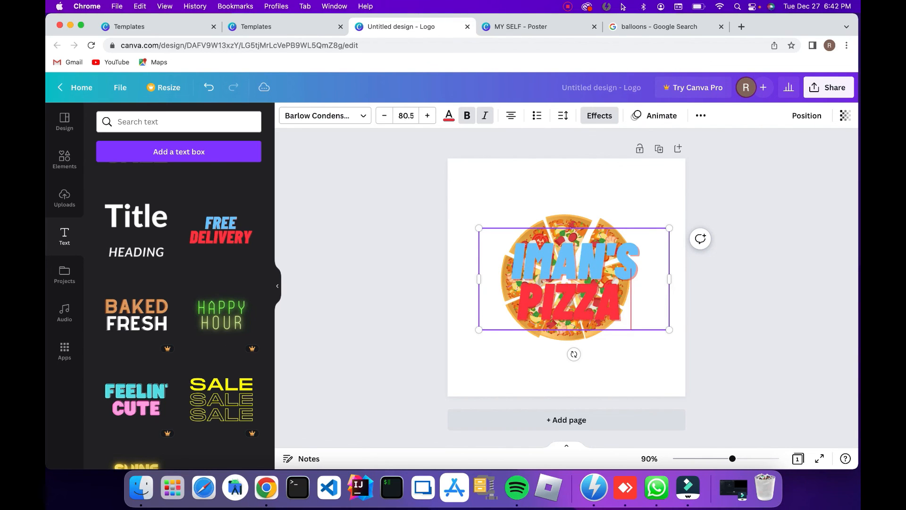
pyautogui.write(' PLACE')
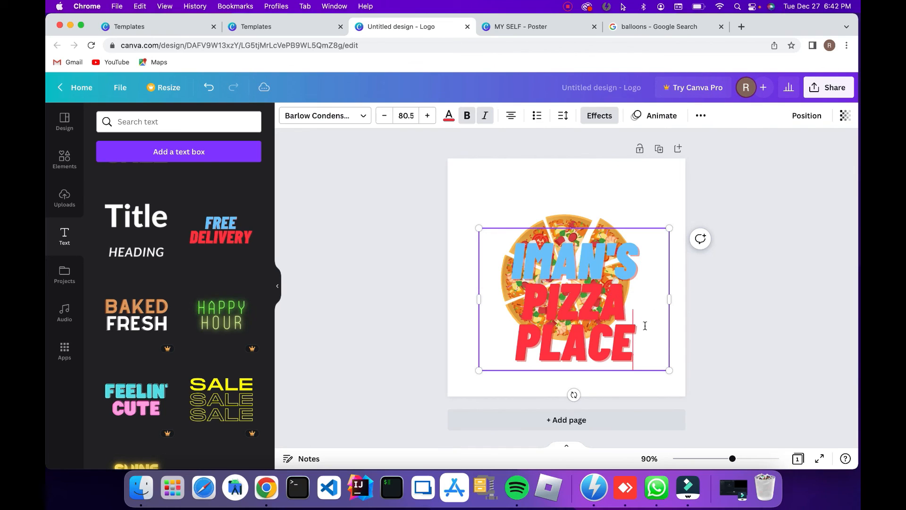
# - Resize the logo text to about 55.8 with "PIZZA PLACE" on one line, and centre it over the pizza's lower half
pyautogui.moveTo(678, 376); pyautogui.dragTo(611, 326)
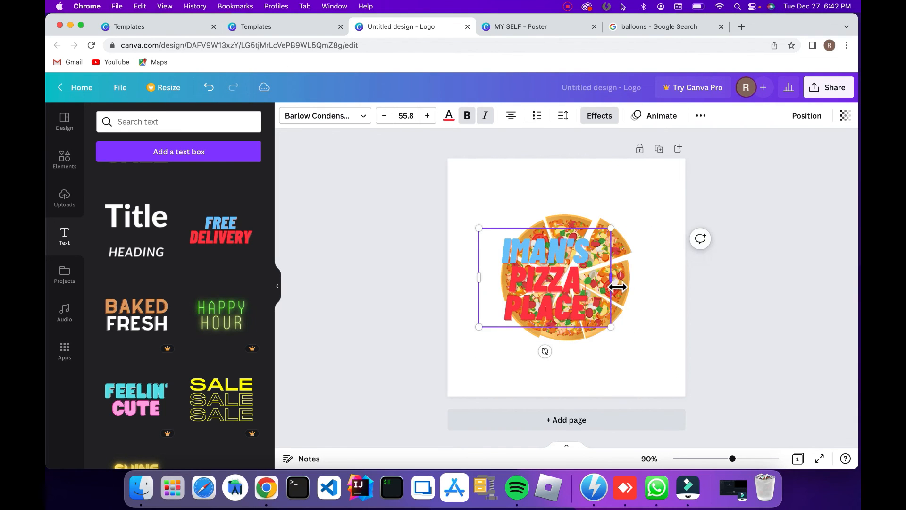
pyautogui.moveTo(611, 279); pyautogui.dragTo(691, 286)
pyautogui.click(698, 316)
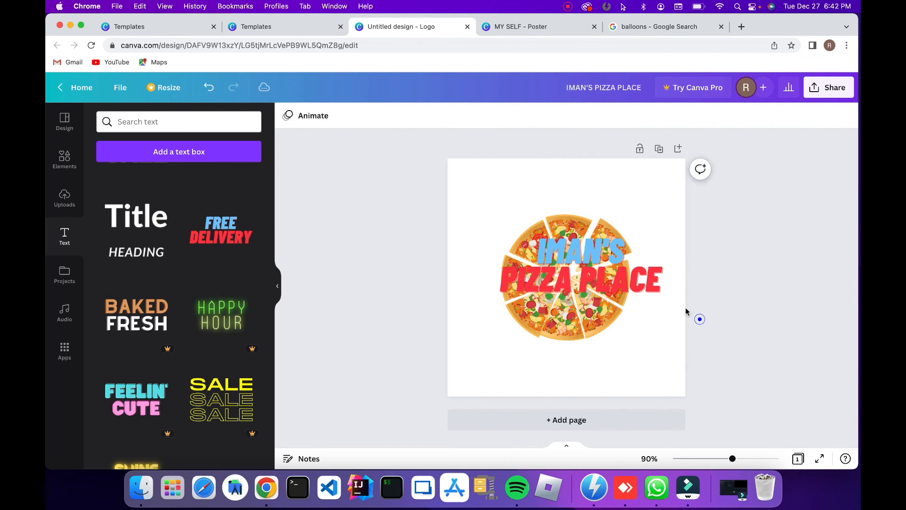
pyautogui.moveTo(644, 266); pyautogui.dragTo(630, 321)
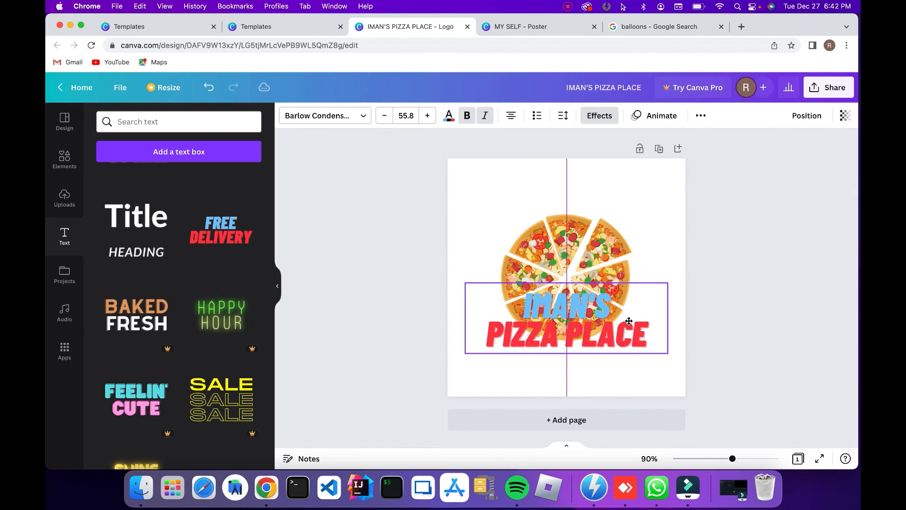
# - Change the colour of the whole "IMAN'S PIZZA PLACE" text to white
pyautogui.doubleClick(573, 311)
pyautogui.click(573, 311)
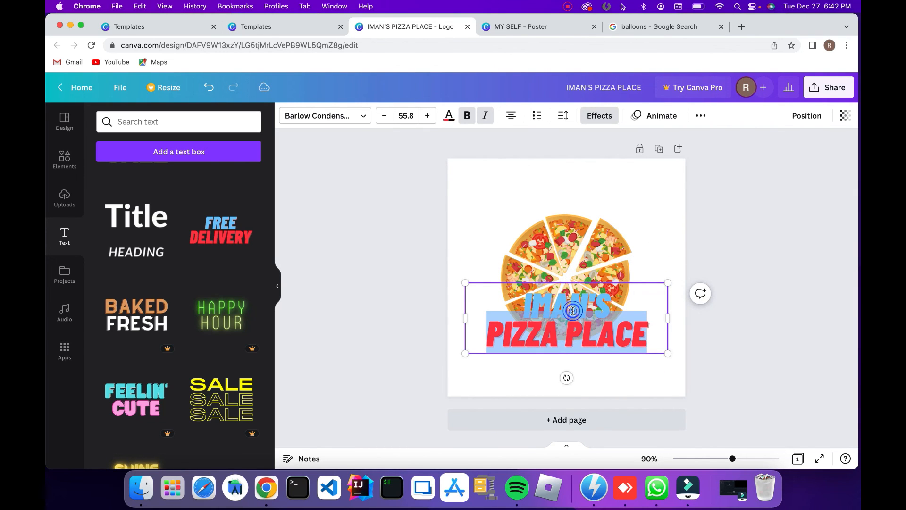
pyautogui.press('super+a')
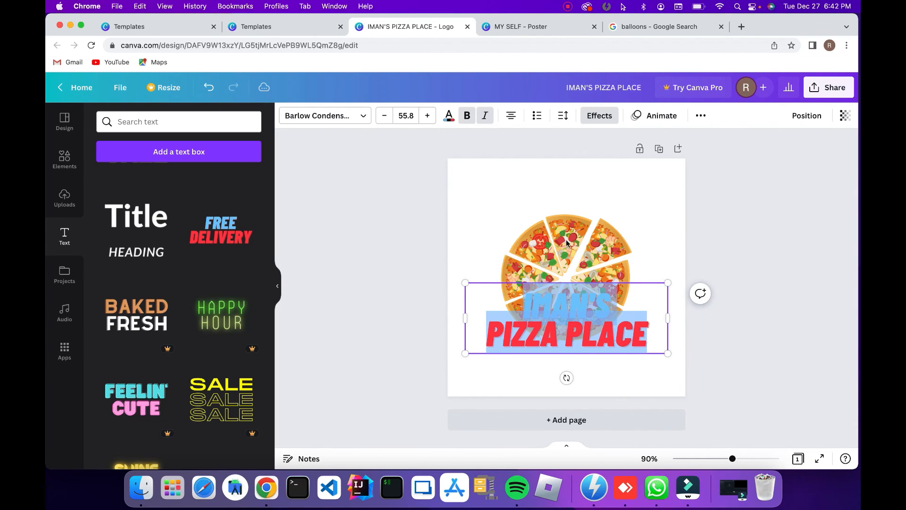
pyautogui.click(451, 117)
pyautogui.click(249, 317)
pyautogui.click(355, 292)
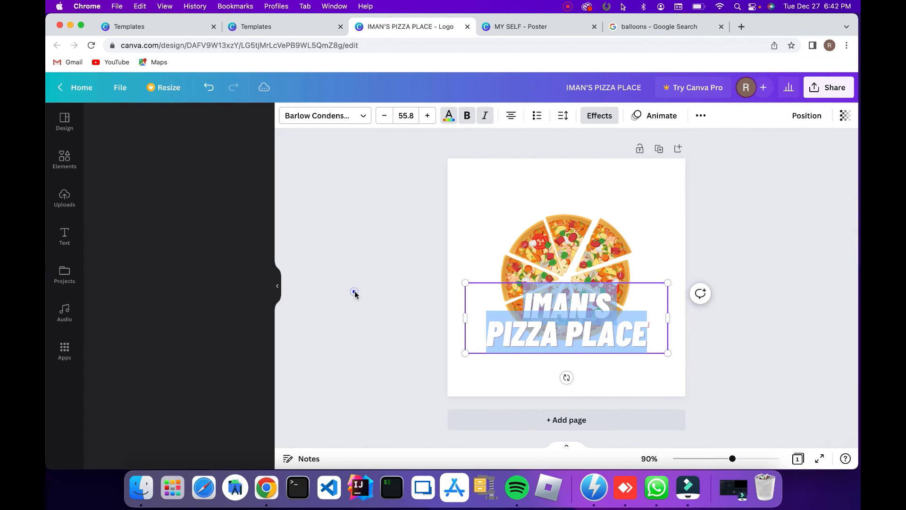
# - Set the logo's background to the dark teal default colour
pyautogui.click(490, 208)
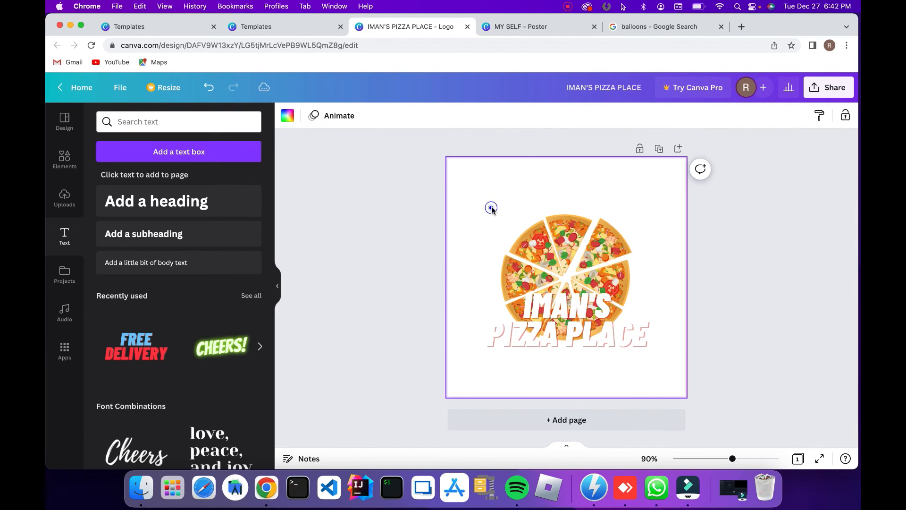
pyautogui.click(282, 115)
pyautogui.click(114, 383)
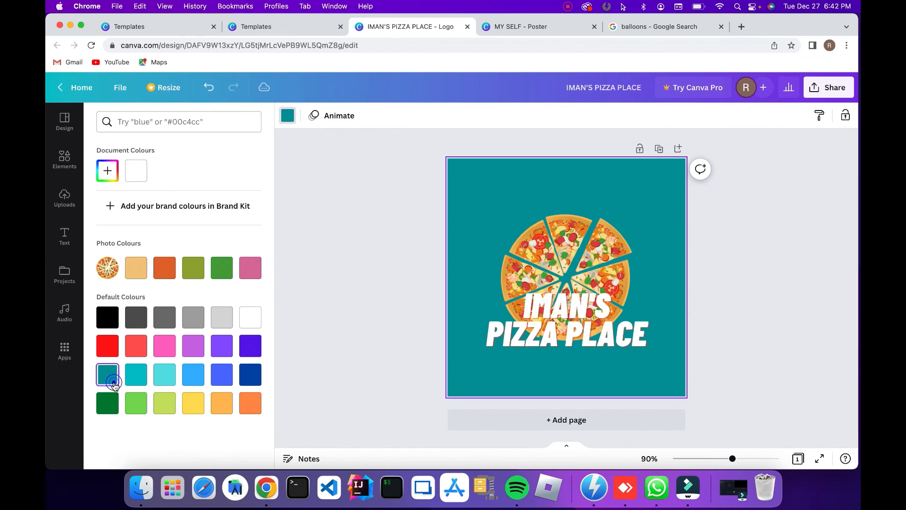
pyautogui.click(355, 354)
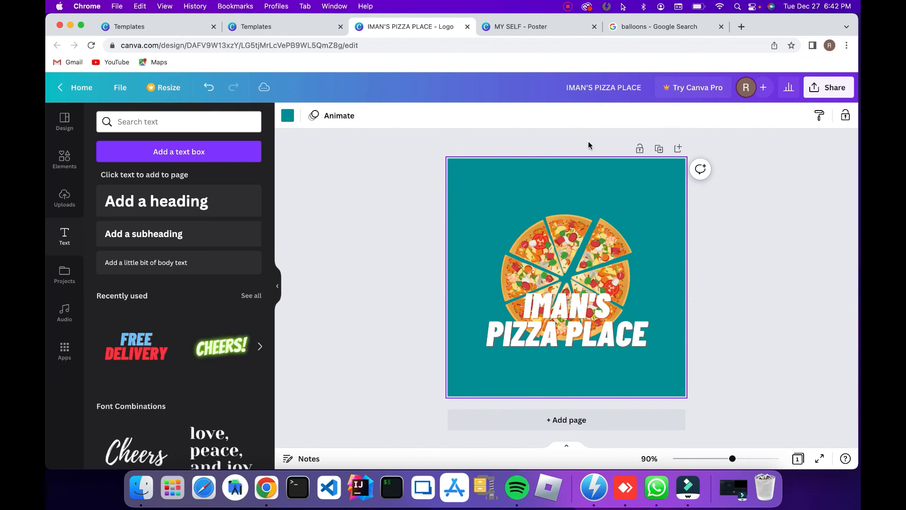